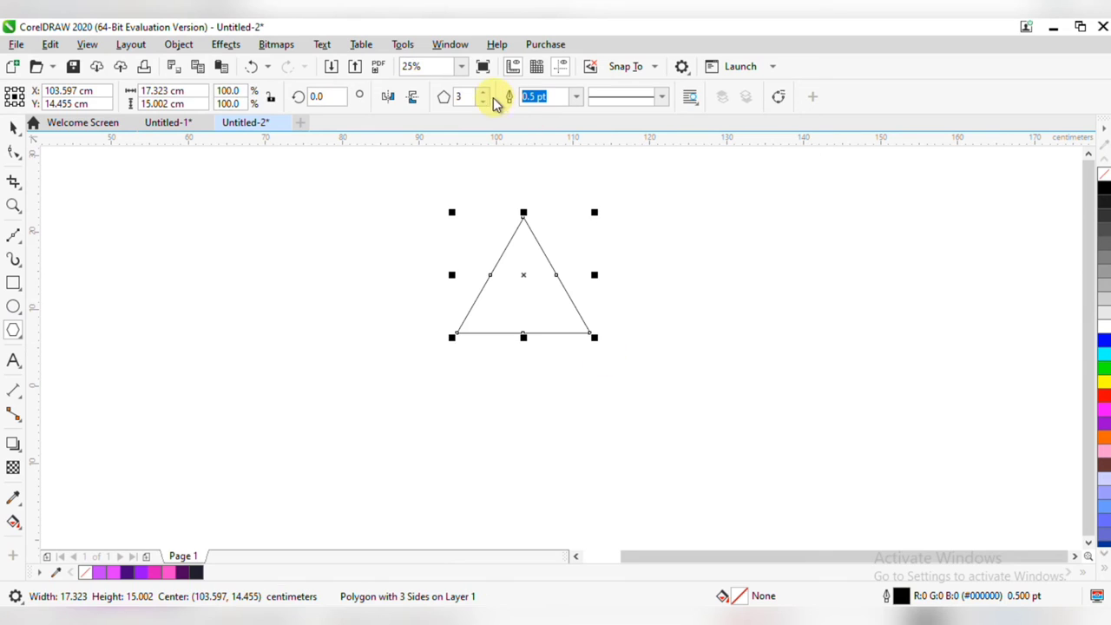
- Change the selected polygon into a hexagon by setting its number of sides to 6
{"action": "left_click", "coordinate": [484, 93]}
{"action": "left_click", "coordinate": [485, 95]}
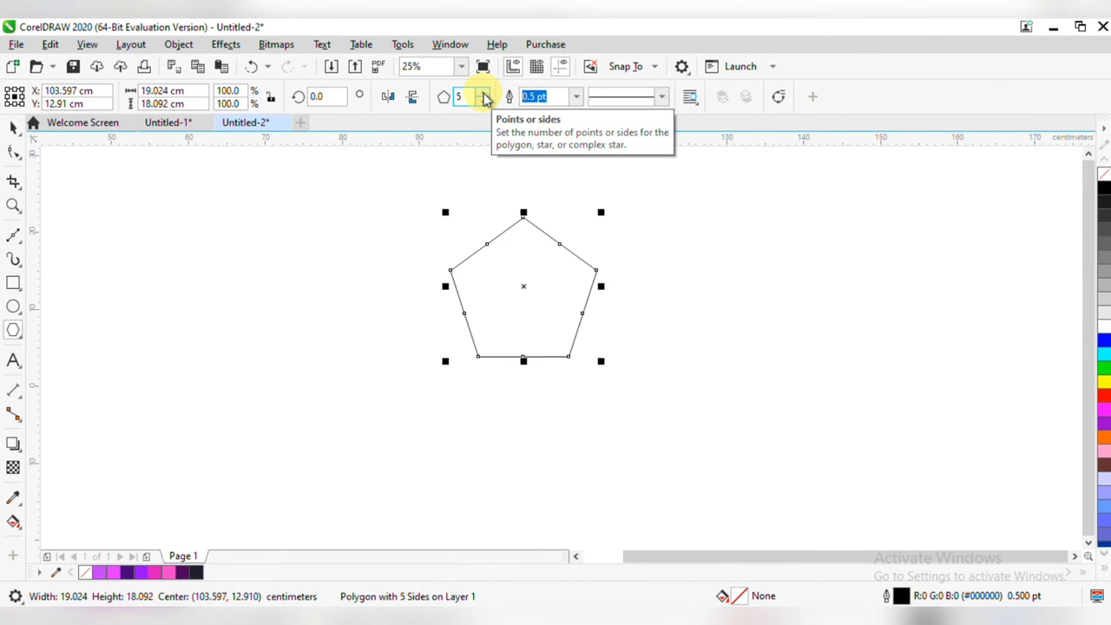
{"action": "left_click", "coordinate": [485, 93]}
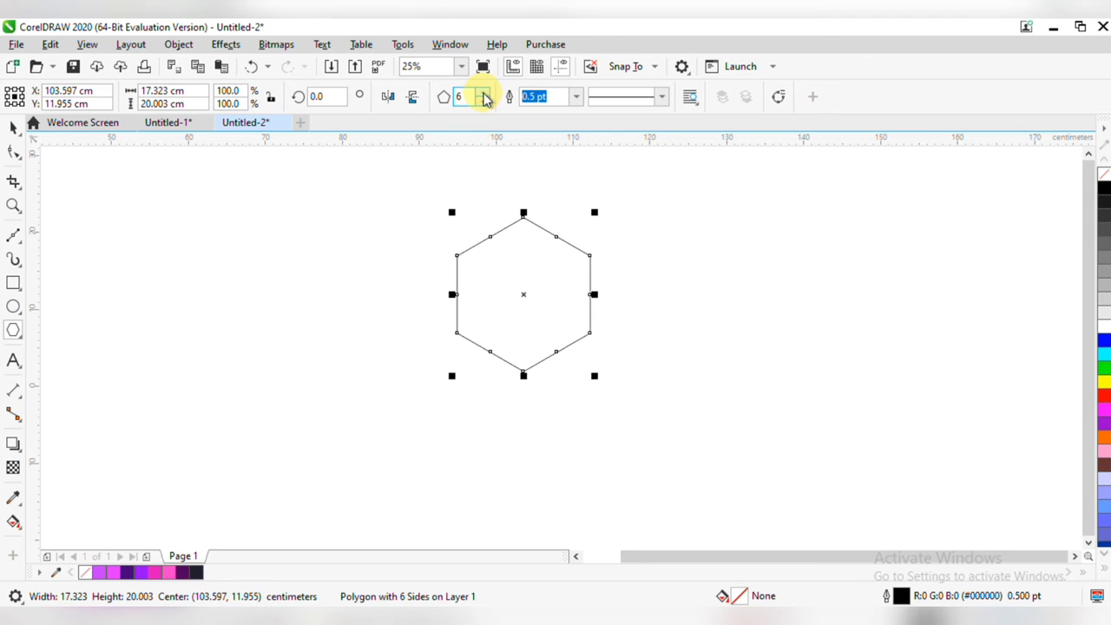
- Rotate the hexagon 30 degrees about its center so that its upper and lower edges lie horizontal
{"action": "left_click", "coordinate": [13, 131]}
{"action": "left_click", "coordinate": [511, 263]}
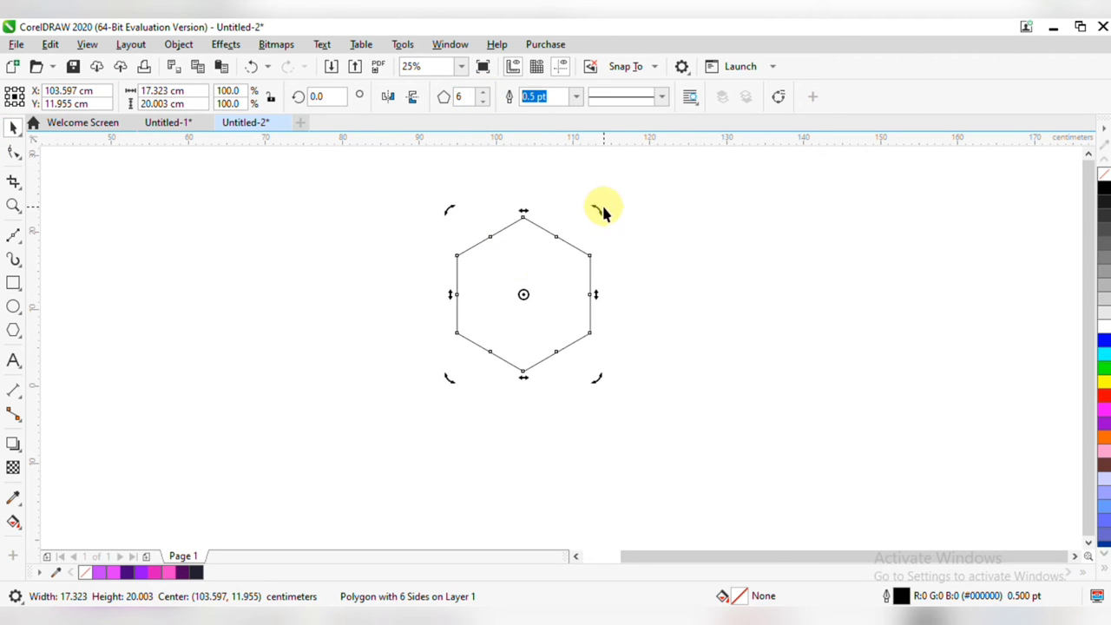
{"action": "left_click", "coordinate": [605, 213]}
{"action": "left_click", "coordinate": [554, 273]}
{"action": "left_click", "coordinate": [571, 247]}
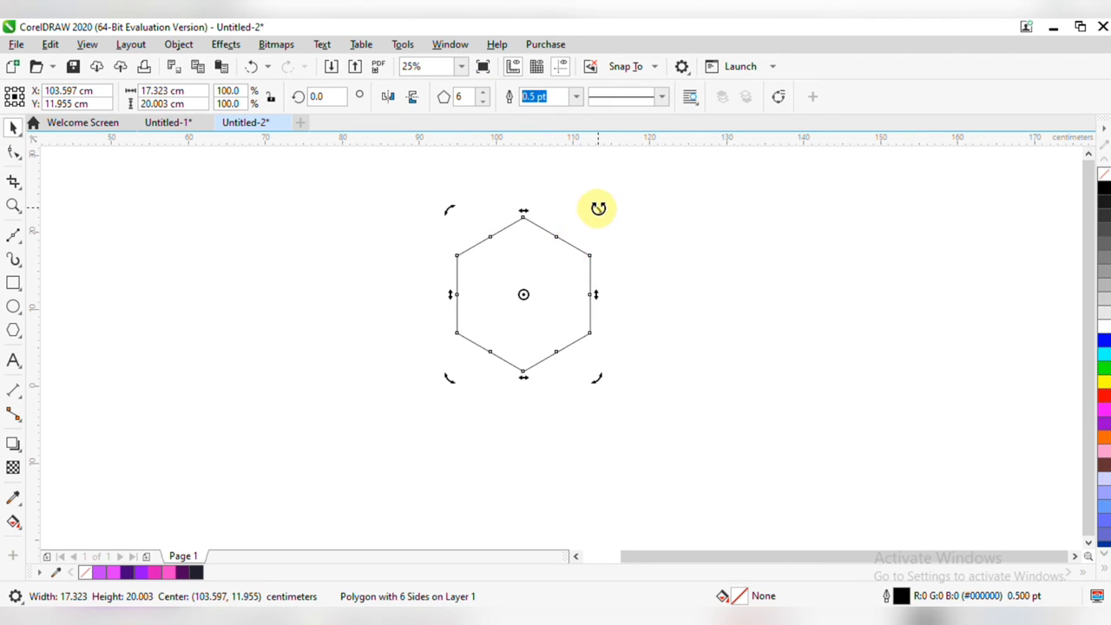
{"action": "left_click_drag", "start_coordinate": [597, 209], "coordinate": [547, 187]}
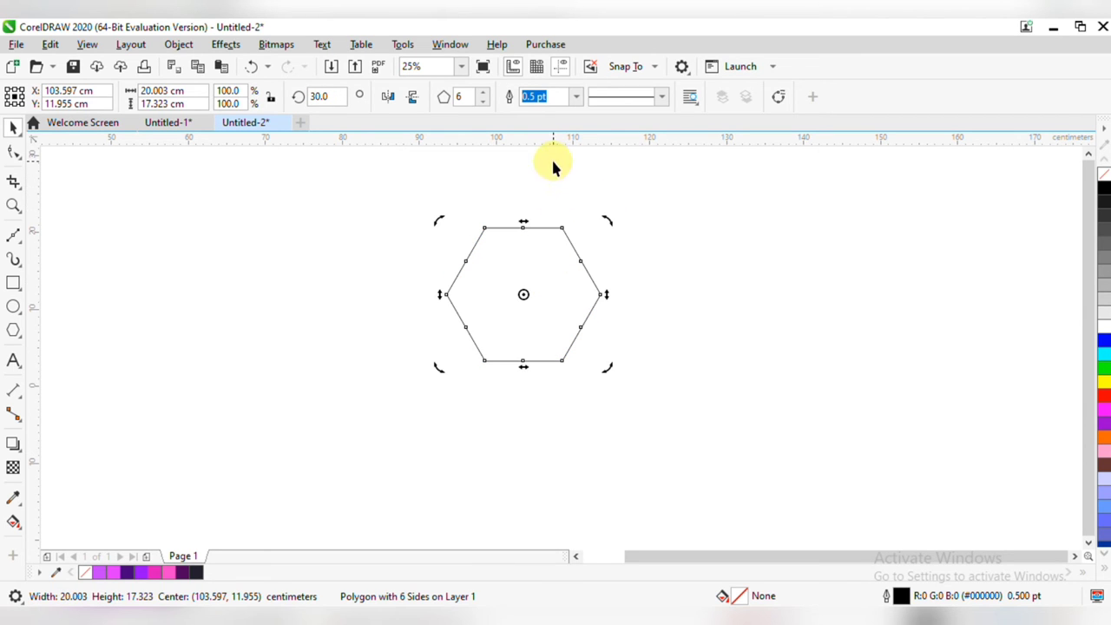
{"action": "left_click_drag", "start_coordinate": [556, 142], "coordinate": [583, 228]}
{"action": "key", "text": "ctrl+z"}
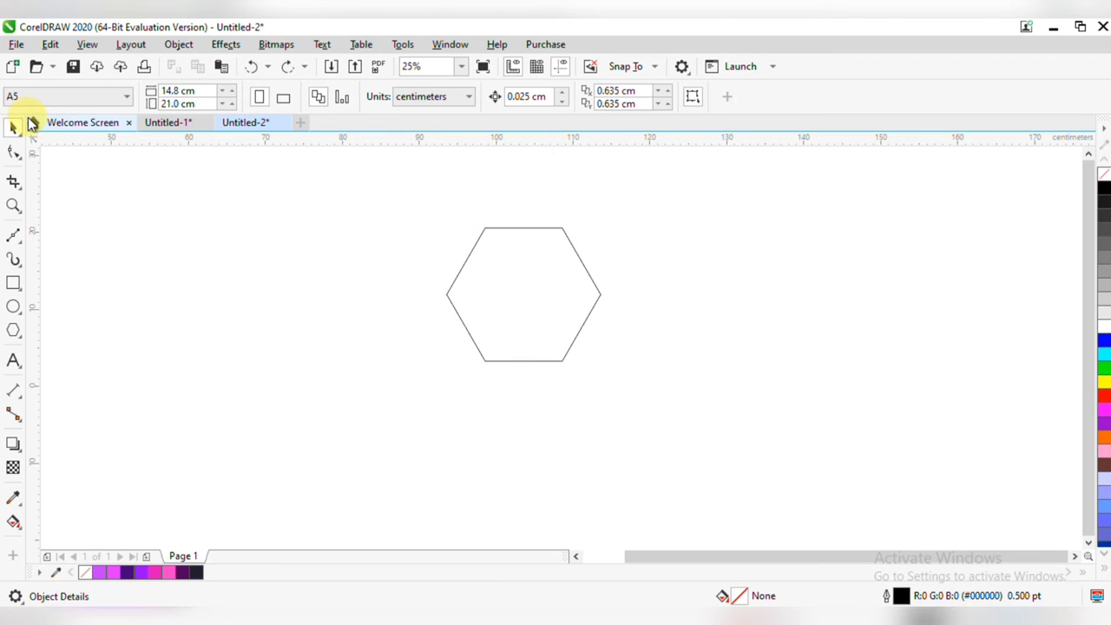
- Select the rotated hexagon and open the Corners settings
{"action": "left_click", "coordinate": [525, 300]}
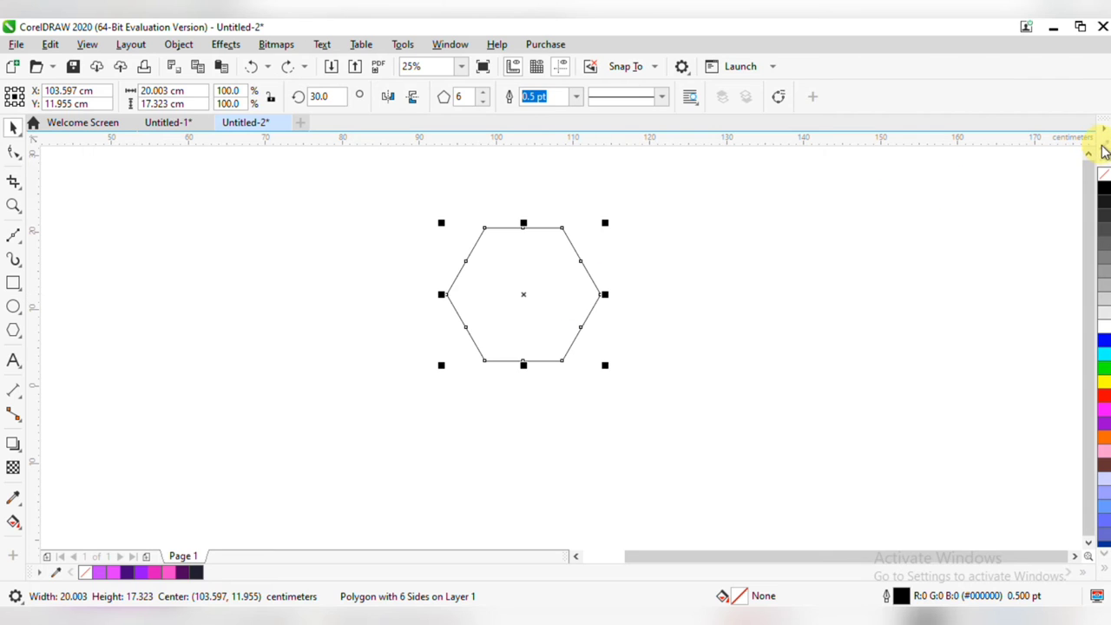
{"action": "left_click", "coordinate": [453, 44]}
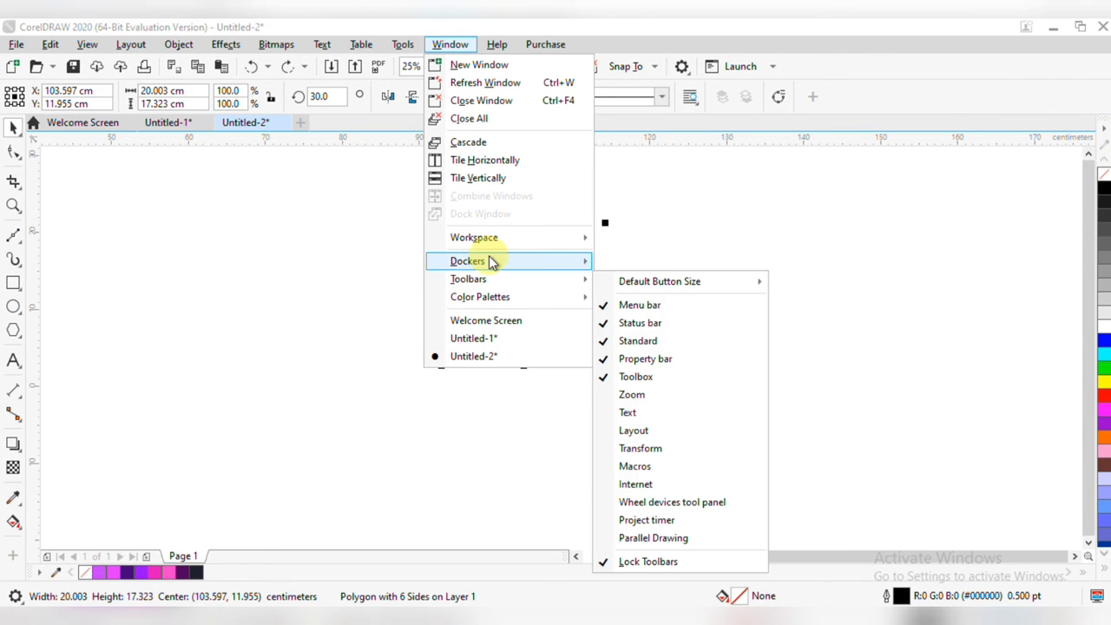
{"action": "mouse_move", "coordinate": [491, 258]}
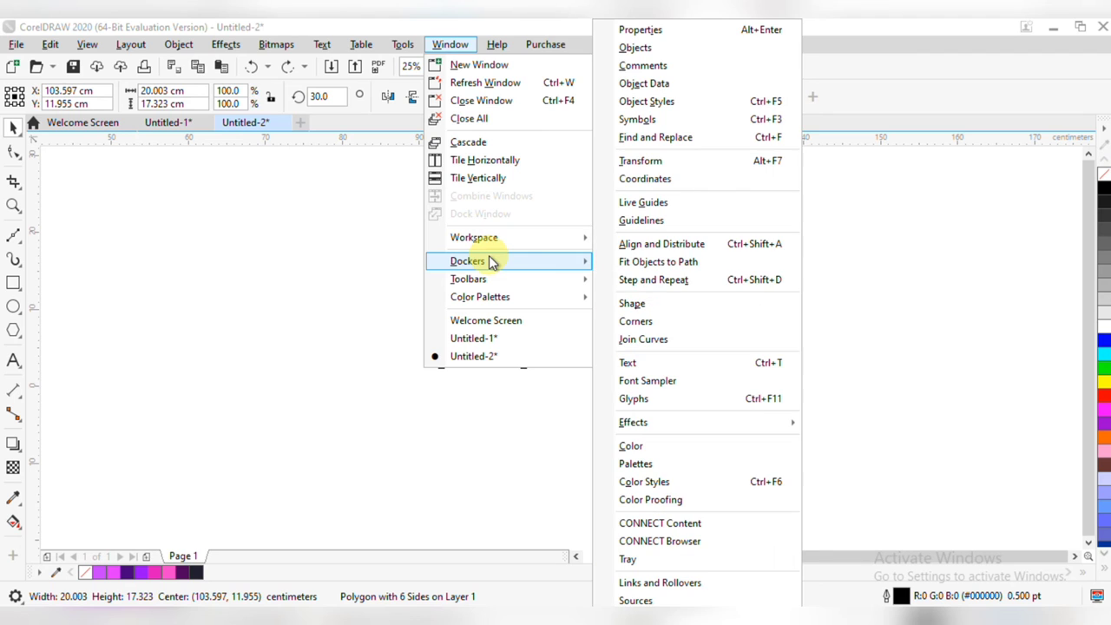
{"action": "left_click", "coordinate": [683, 320]}
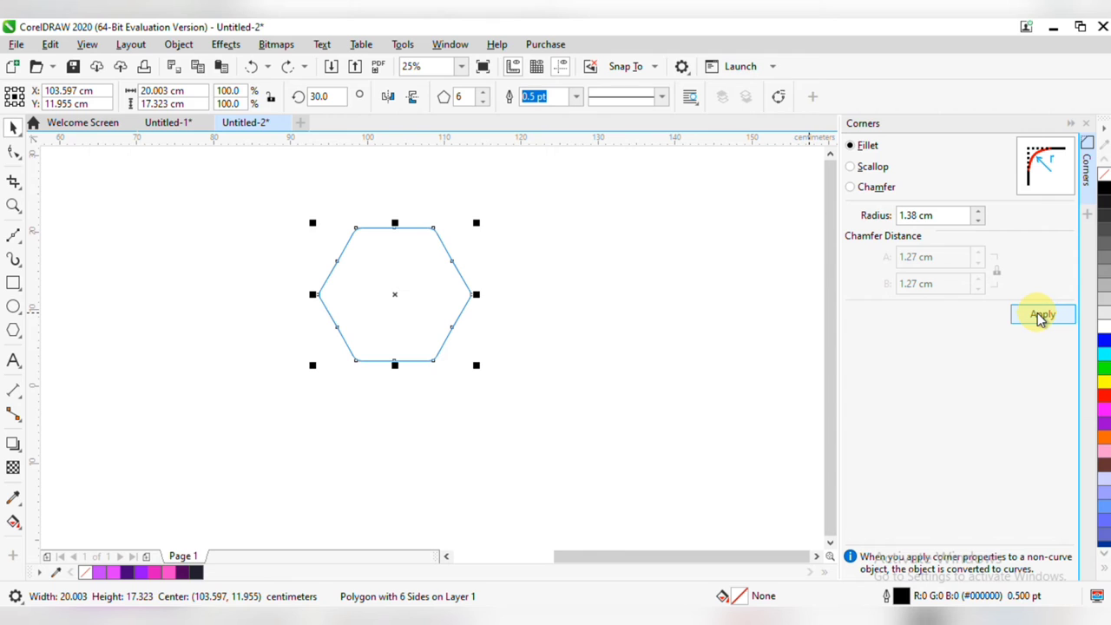
- Try filleting all corners of the hexagon, and raise the fillet radius to 2.0 cm
{"action": "scroll", "coordinate": [477, 271], "scroll_direction": "up", "scroll_amount": 1}
{"action": "left_click_drag", "start_coordinate": [383, 254], "coordinate": [410, 264]}
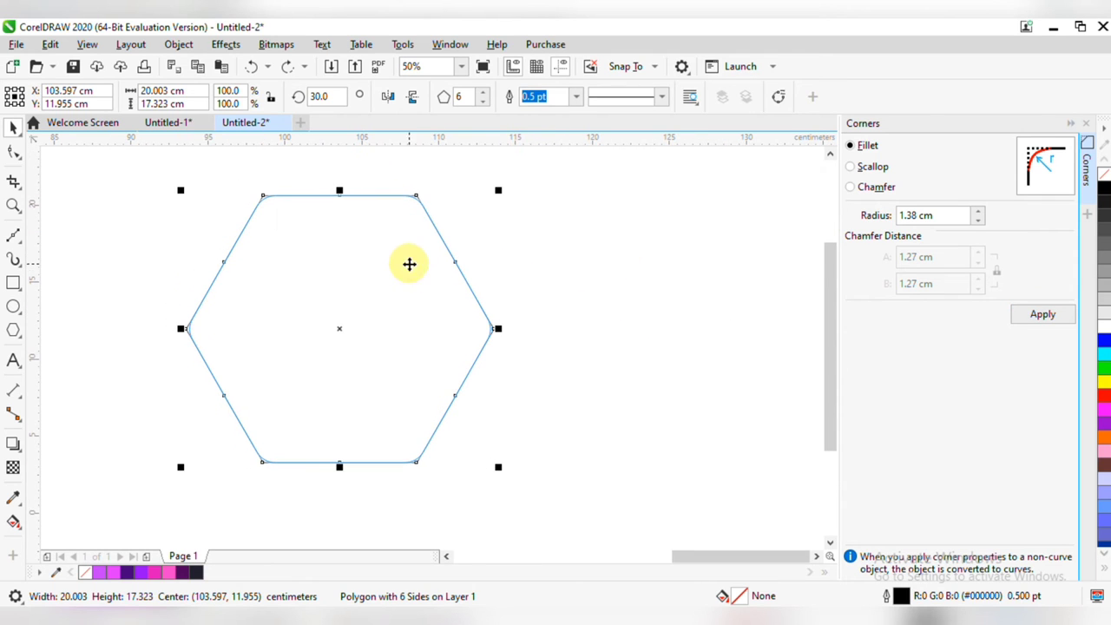
{"action": "left_click", "coordinate": [978, 212]}
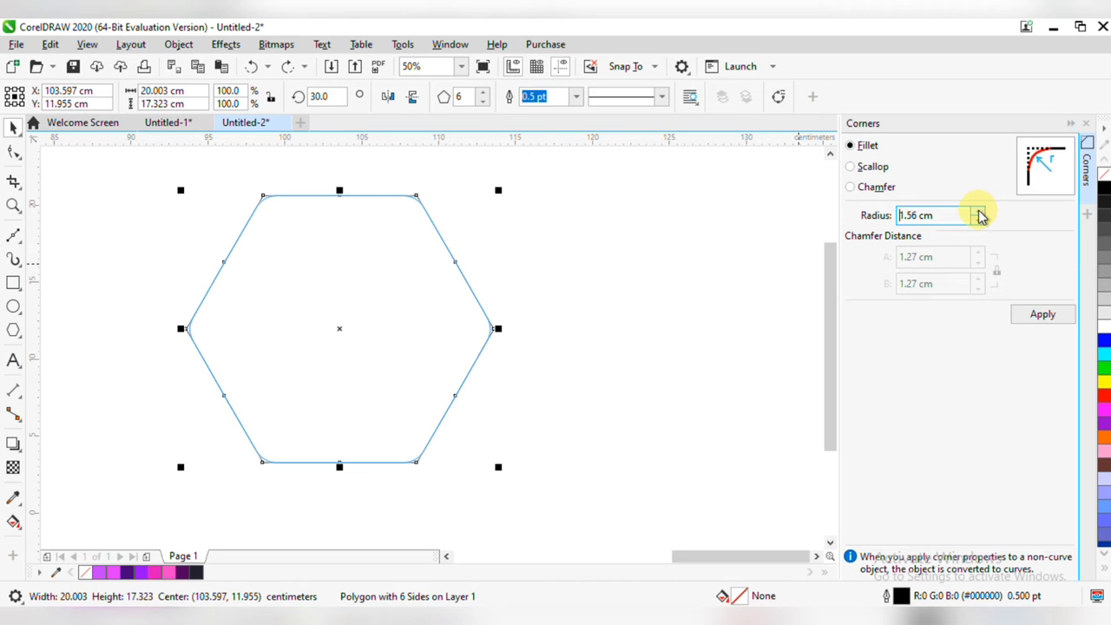
{"action": "left_click", "coordinate": [976, 213]}
{"action": "left_click", "coordinate": [1059, 317]}
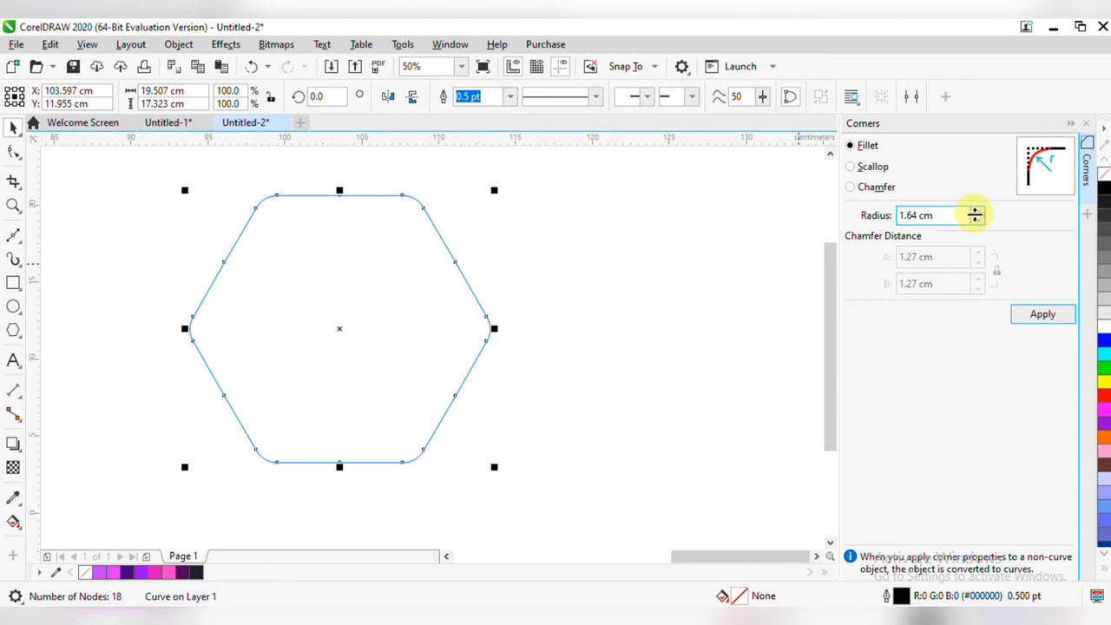
{"action": "left_click", "coordinate": [978, 213]}
{"action": "left_click", "coordinate": [980, 213]}
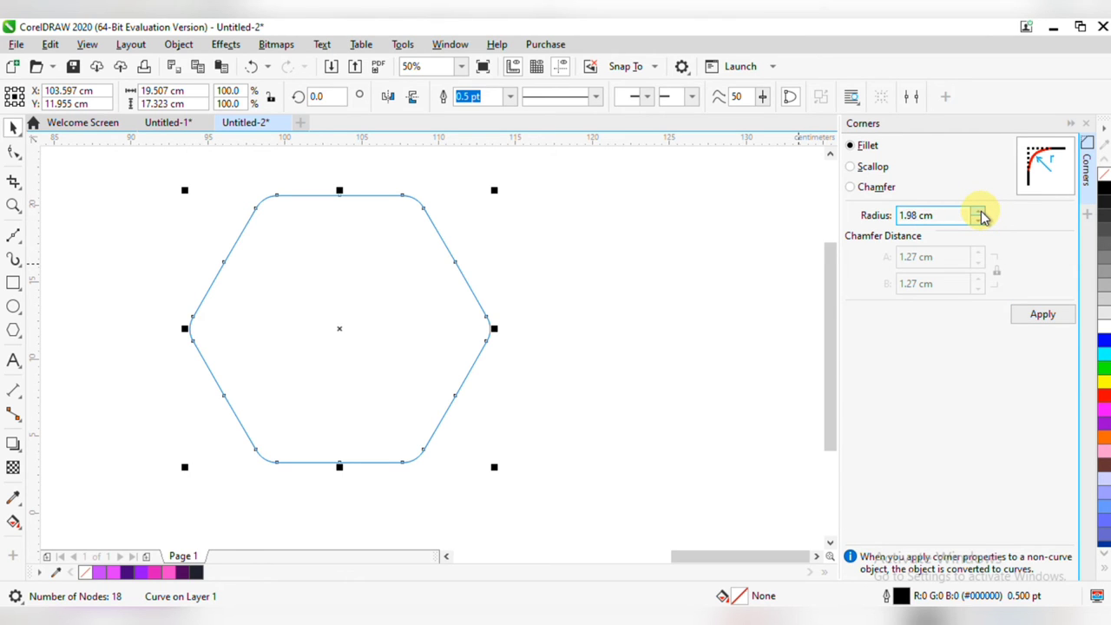
{"action": "left_click", "coordinate": [978, 212]}
{"action": "left_click", "coordinate": [1027, 320]}
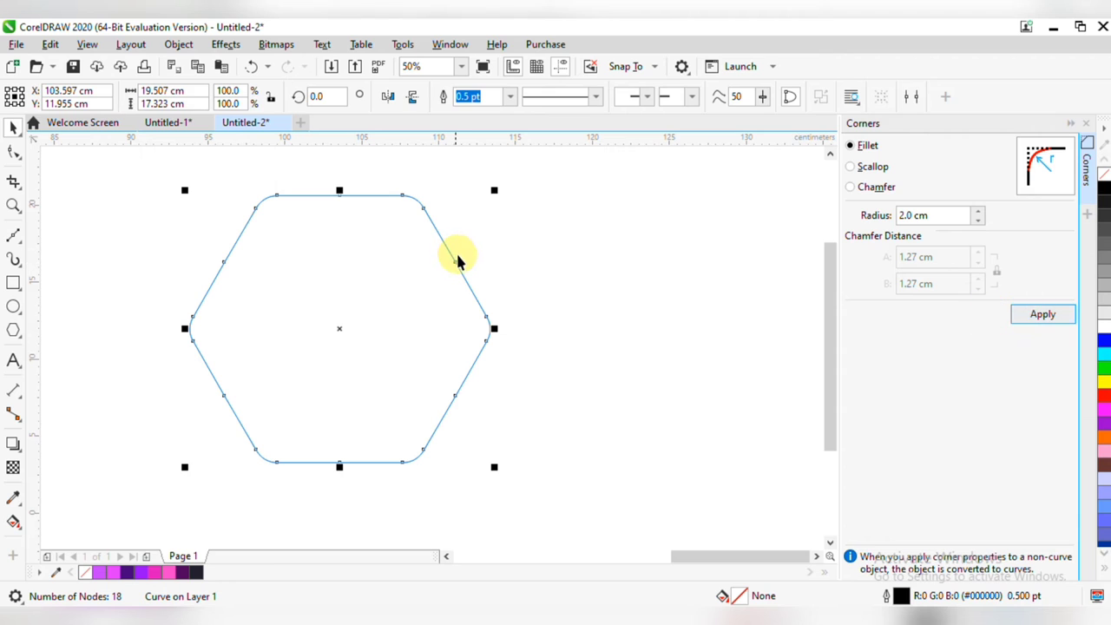
- Undo the hexagon's corner fillet and restore its 30-degree rotation
{"action": "key", "text": "ctrl+z"}
{"action": "key", "text": "ctrl+z"}
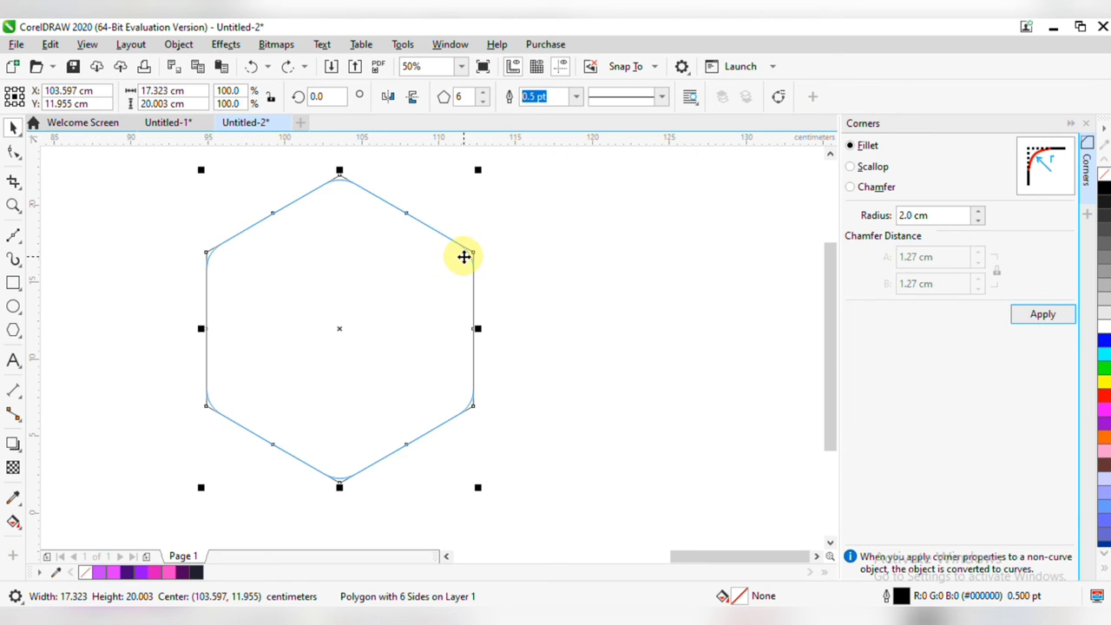
{"action": "key", "text": "ctrl+shift+z"}
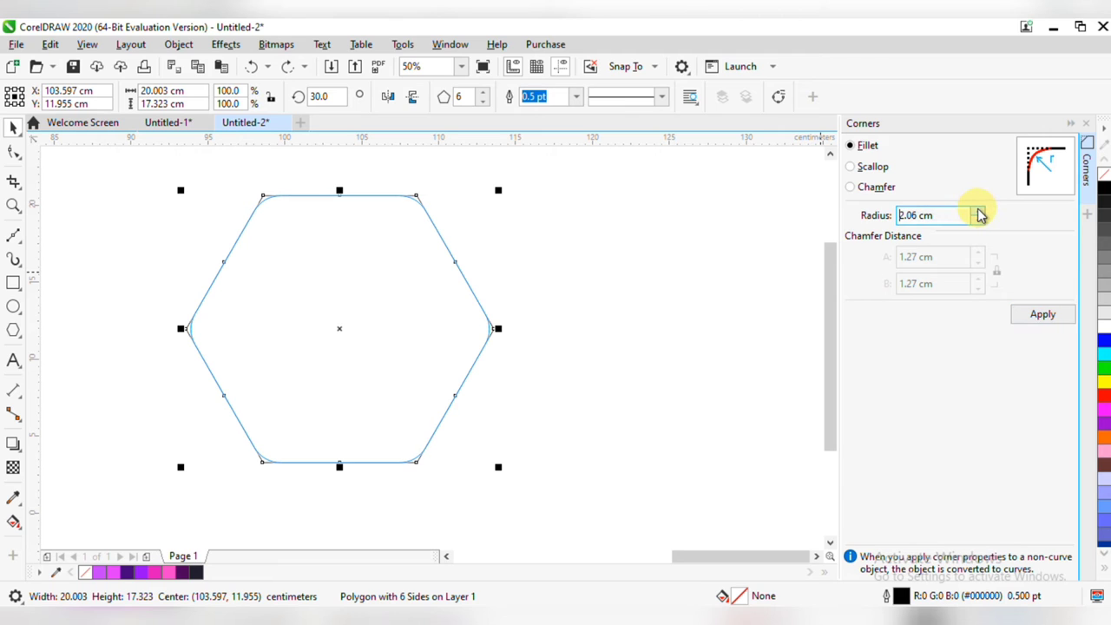
- Fillet all of the hexagon's corners with a radius of 2.08 cm and close the corner settings
{"action": "left_click", "coordinate": [870, 167]}
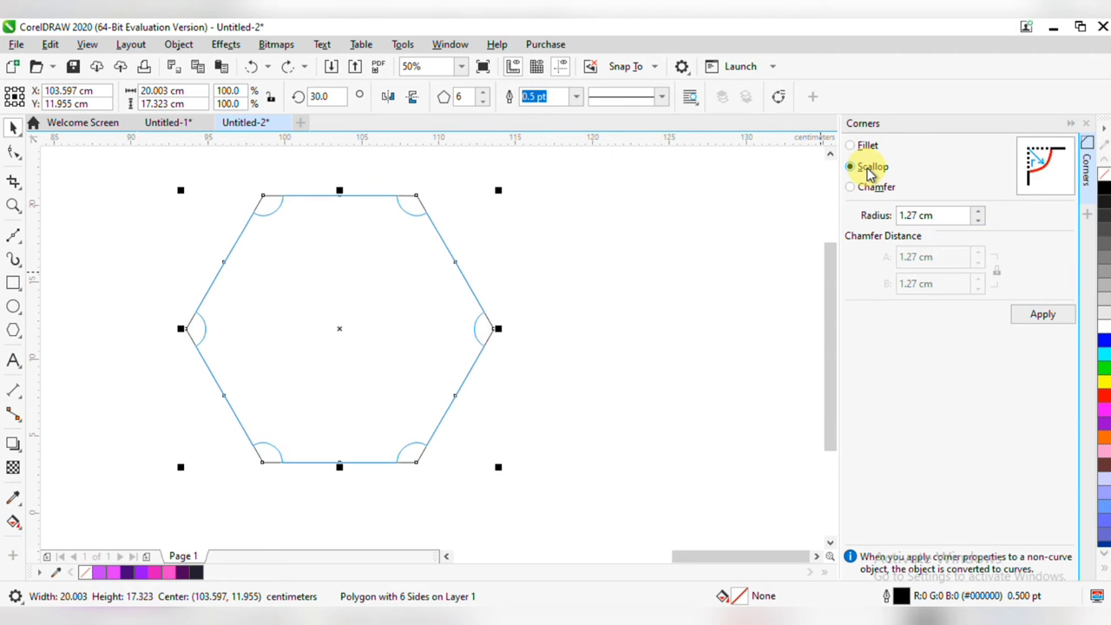
{"action": "left_click", "coordinate": [868, 146]}
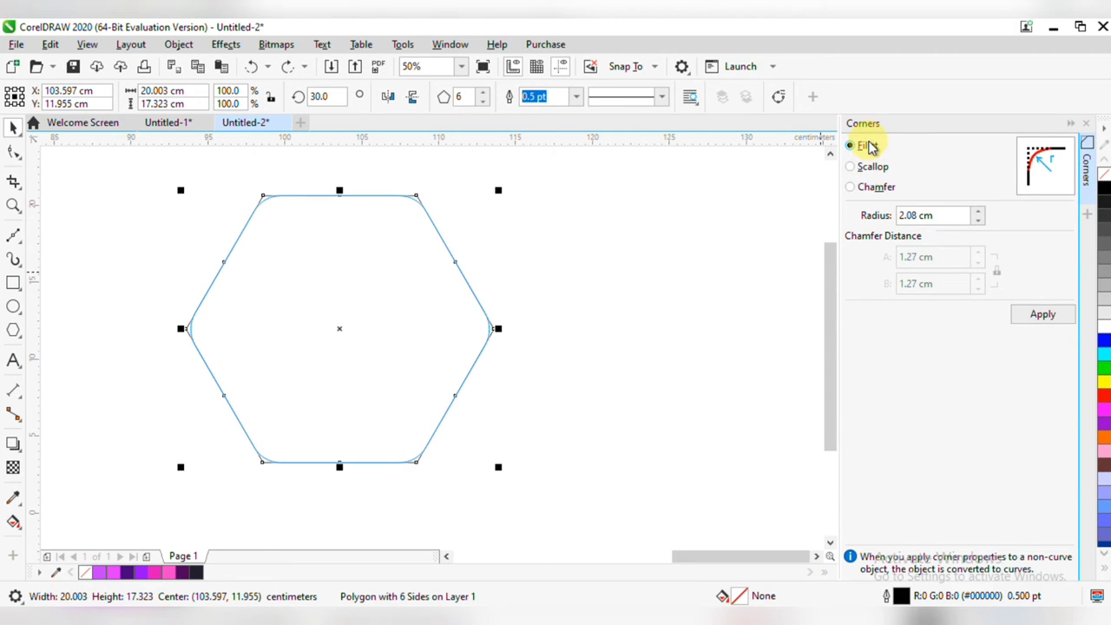
{"action": "left_click", "coordinate": [1044, 316]}
{"action": "left_click", "coordinate": [1085, 123]}
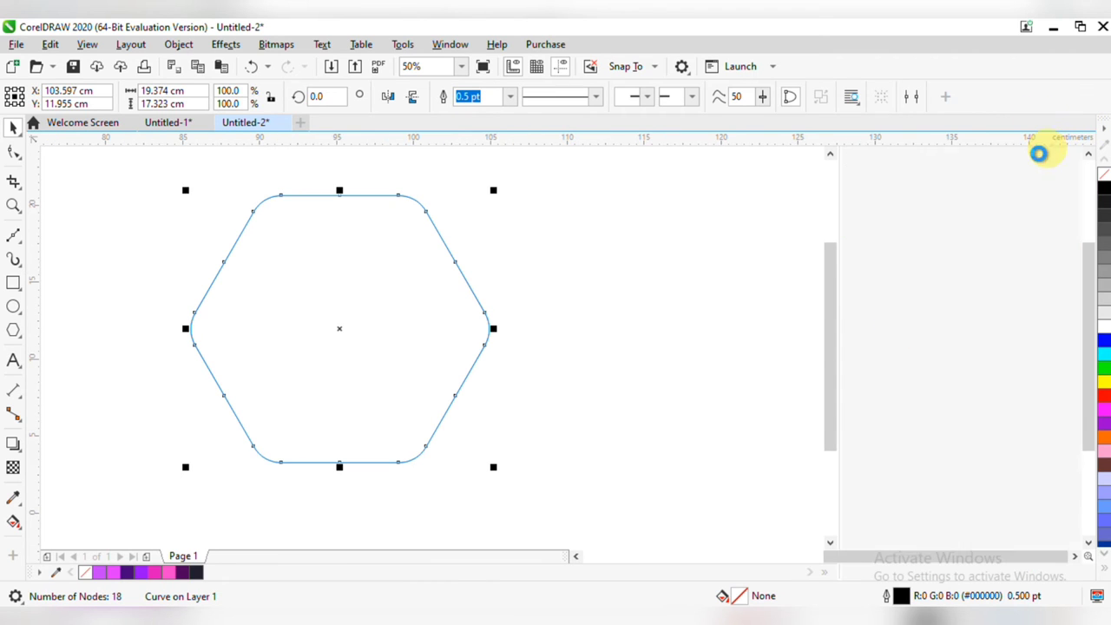
- Draw a three-node line from the hexagon's upper edge down to its lower-left edge, curving the last segment
{"action": "scroll", "coordinate": [479, 274], "scroll_direction": "down", "scroll_amount": 2}
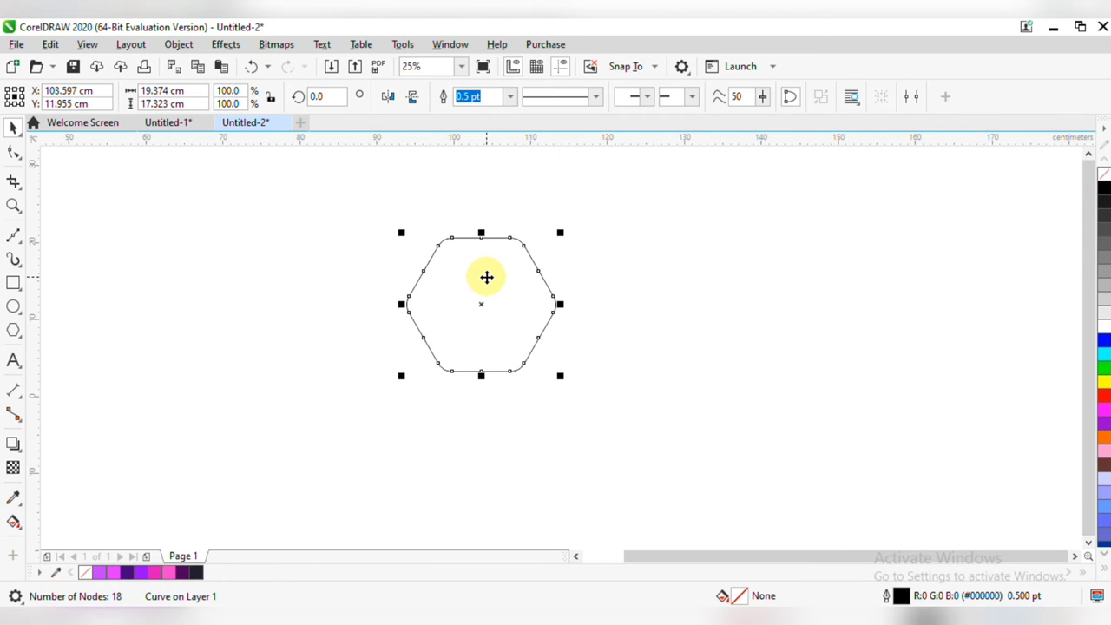
{"action": "left_click", "coordinate": [13, 235]}
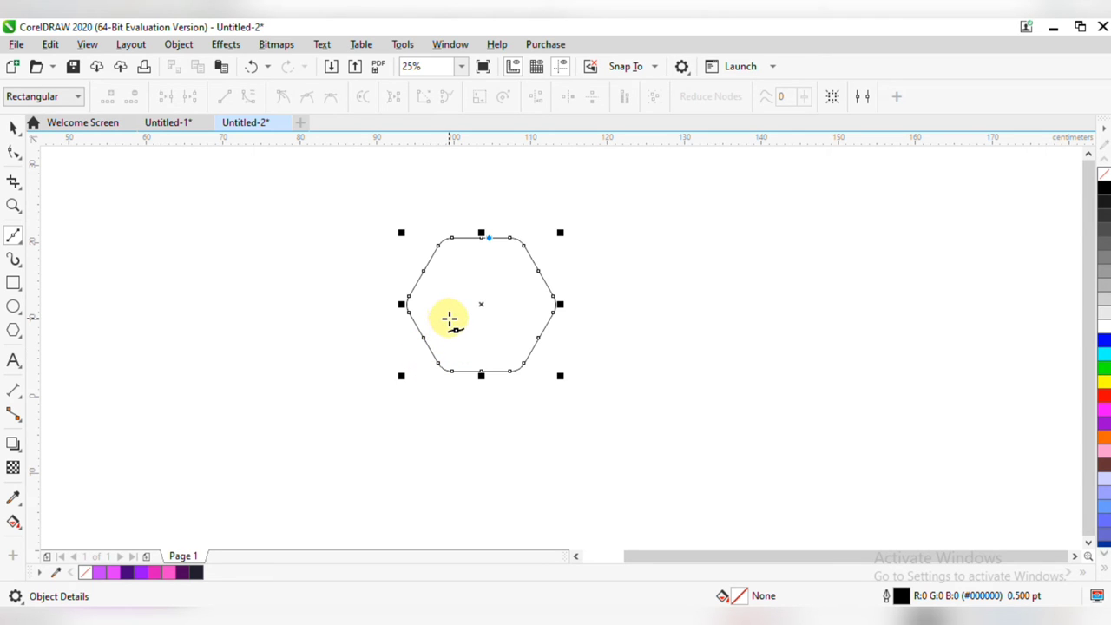
{"action": "left_click", "coordinate": [444, 324]}
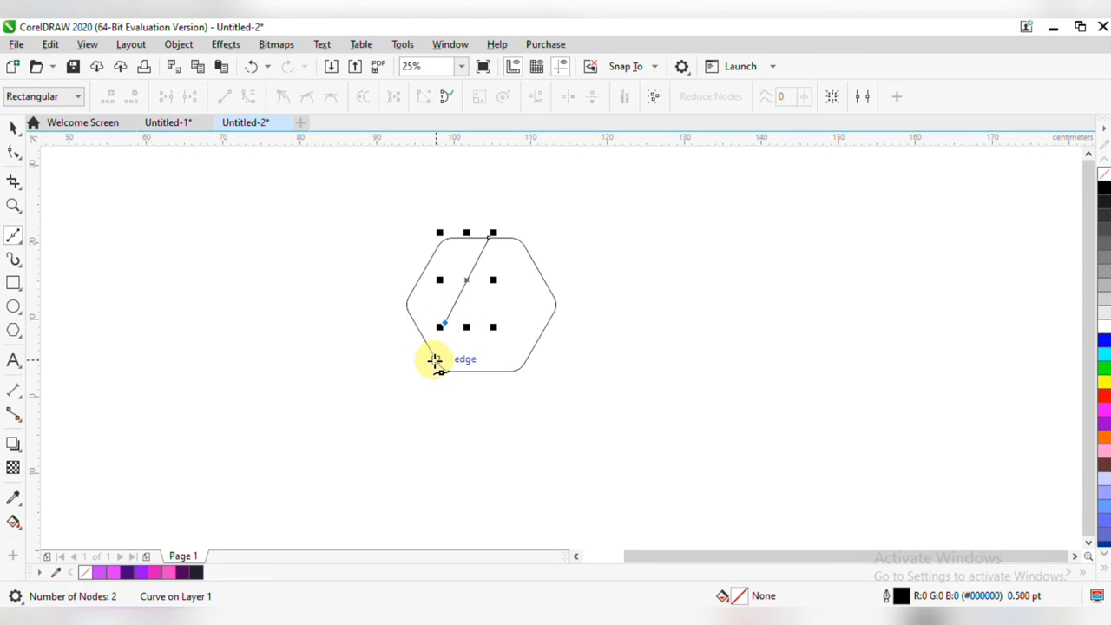
{"action": "mouse_move", "coordinate": [438, 363]}
{"action": "left_mouse_down"}
{"action": "mouse_move", "coordinate": [440, 373]}
{"action": "mouse_move", "coordinate": [435, 363]}
{"action": "left_mouse_up"}
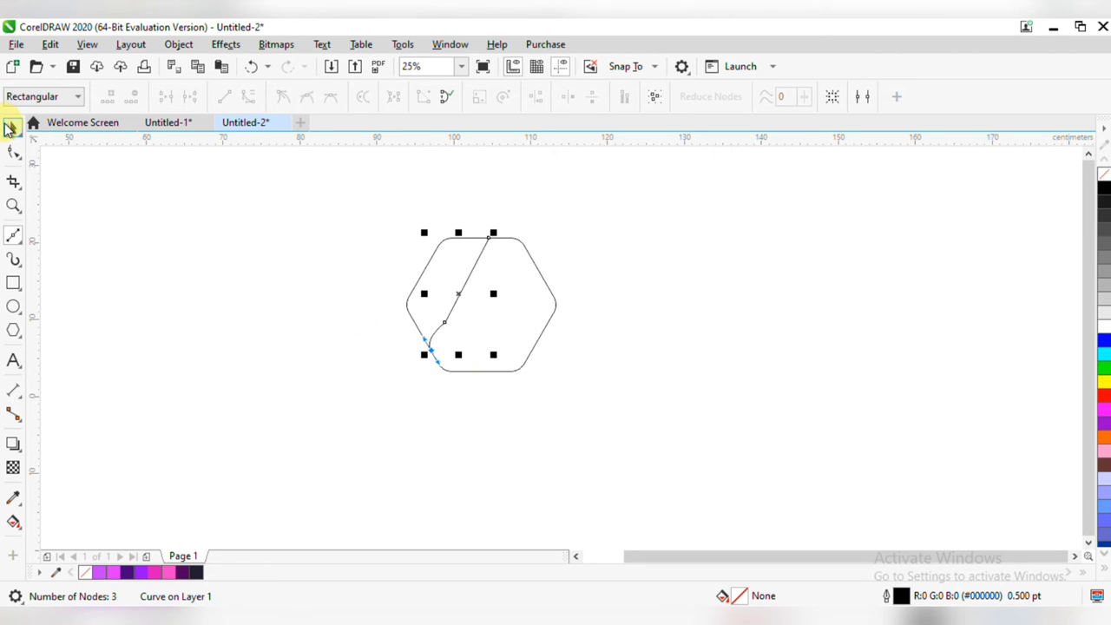
{"action": "left_click", "coordinate": [11, 128]}
- Delete the dividing line's middle node and reshape its lower end to curve vertically into the hexagon's lower-left edge
{"action": "key", "text": "F10"}
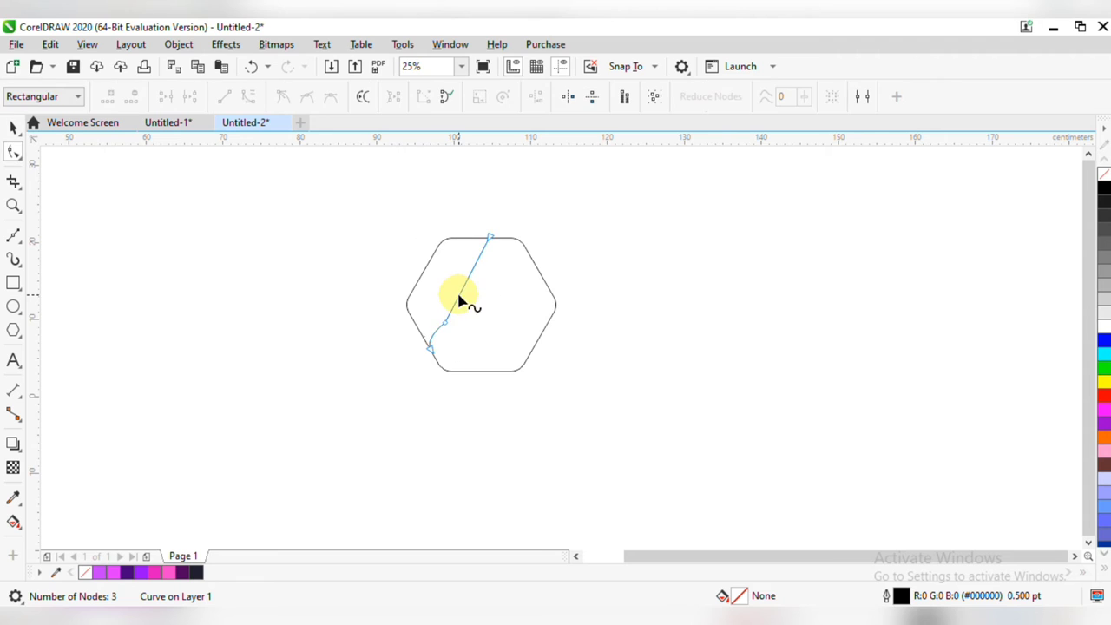
{"action": "scroll", "coordinate": [426, 340], "scroll_direction": "up", "scroll_amount": 2}
{"action": "double_click", "coordinate": [470, 309]}
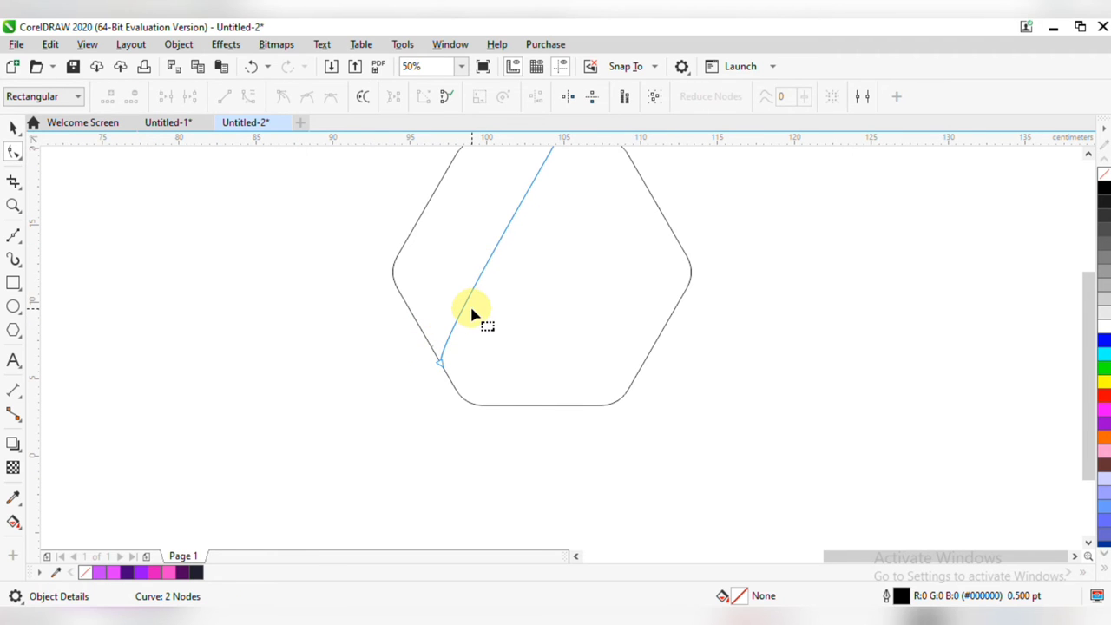
{"action": "scroll", "coordinate": [501, 287], "scroll_direction": "down", "scroll_amount": 1}
{"action": "left_click_drag", "start_coordinate": [501, 288], "coordinate": [540, 306]}
{"action": "scroll", "coordinate": [536, 309], "scroll_direction": "up", "scroll_amount": 1}
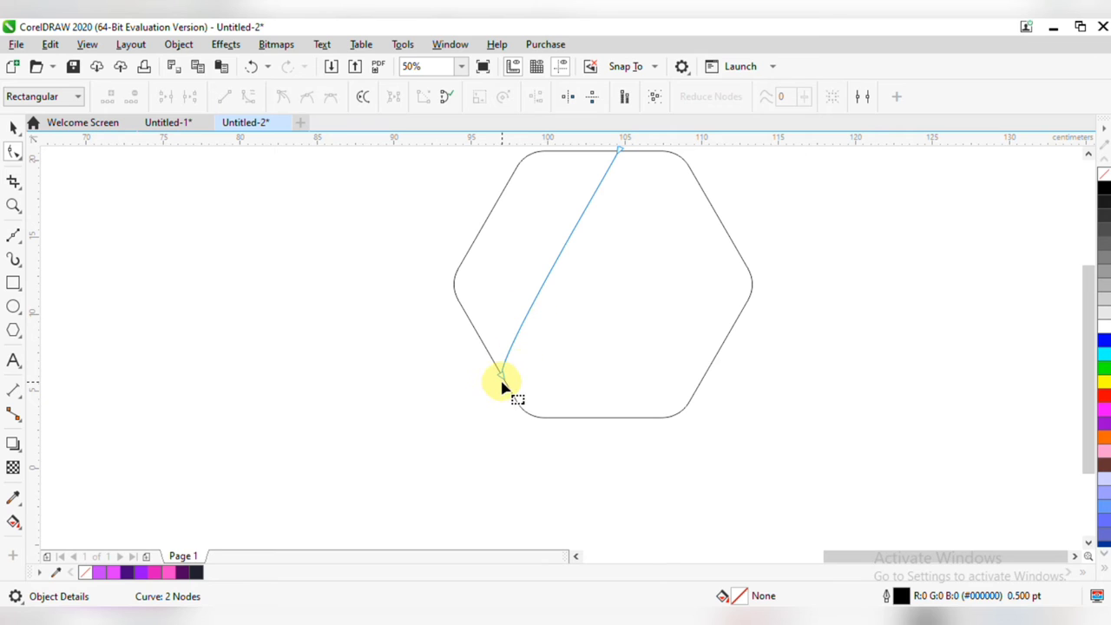
{"action": "left_click_drag", "start_coordinate": [501, 376], "coordinate": [510, 288]}
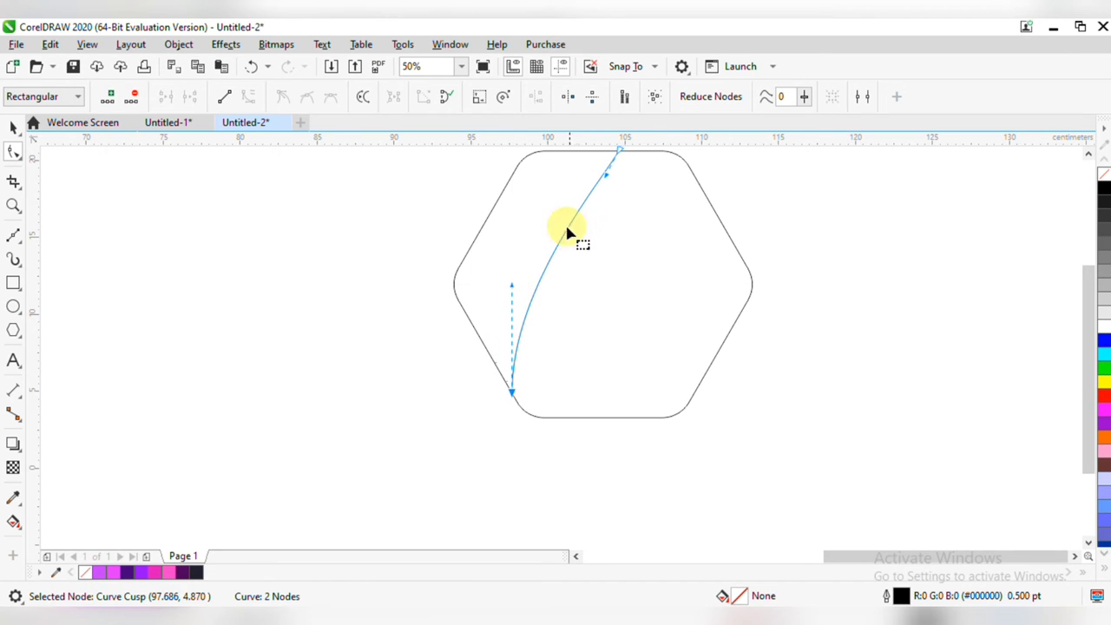
- Add a node on the lower part of the dividing curve and convert the segment above it to a straight line
{"action": "double_click", "coordinate": [528, 309]}
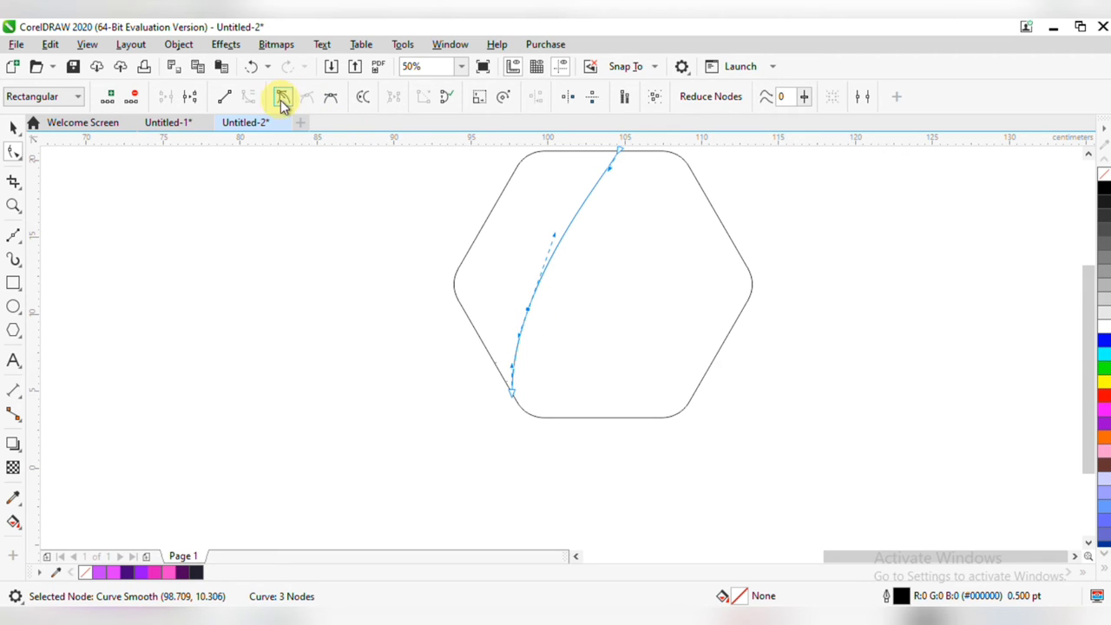
{"action": "left_click", "coordinate": [227, 98]}
{"action": "left_click", "coordinate": [12, 131]}
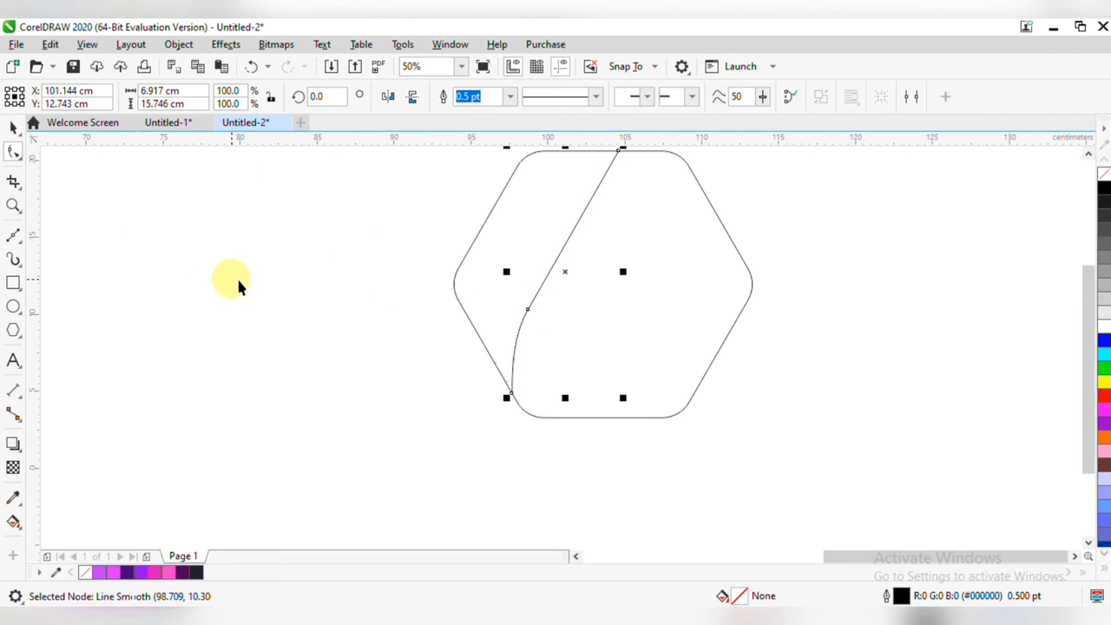
{"action": "left_click", "coordinate": [298, 291]}
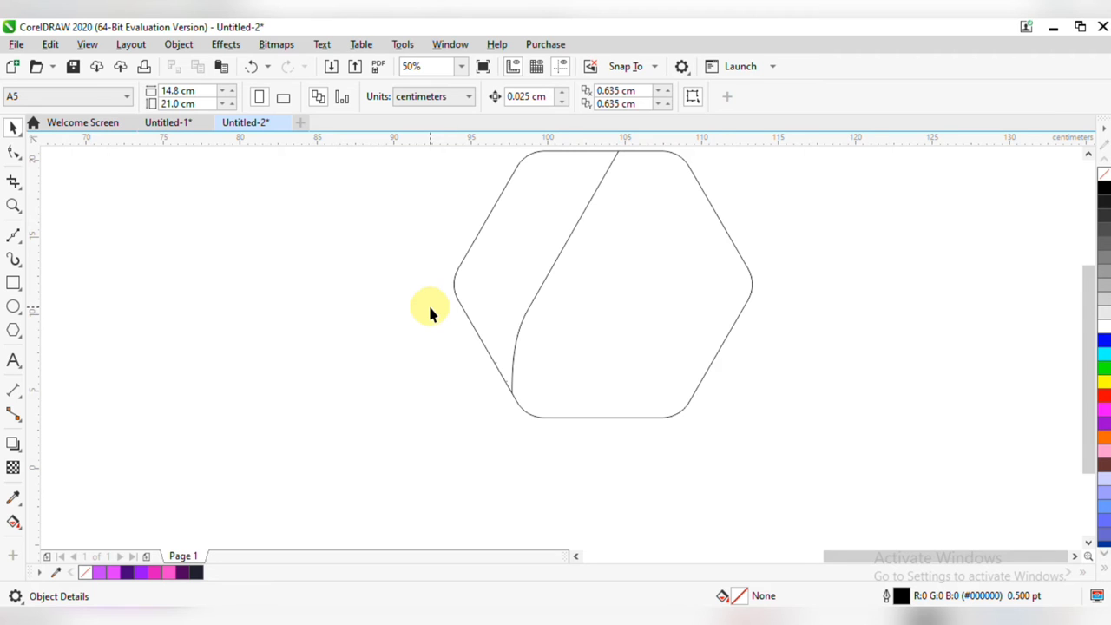
- Create a blue-grey filled shape from the hexagon's area left of the dividing line with Smart Fill
{"action": "scroll", "coordinate": [428, 308], "scroll_direction": "down", "scroll_amount": 2}
{"action": "left_click_drag", "start_coordinate": [471, 310], "coordinate": [529, 332]}
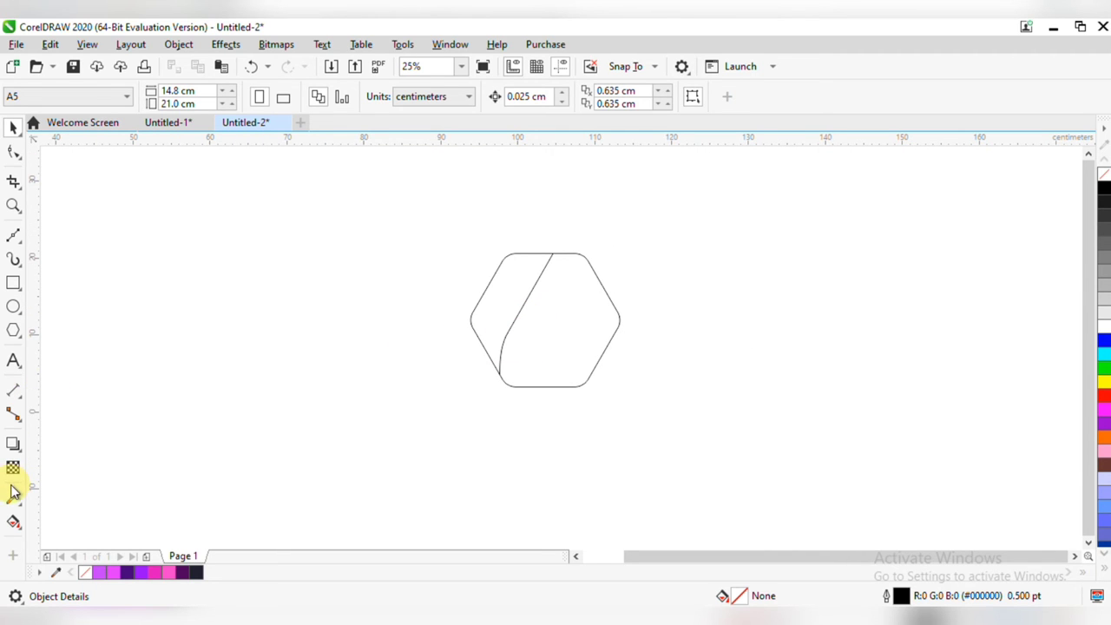
{"action": "left_click", "coordinate": [13, 521]}
{"action": "left_click", "coordinate": [49, 535]}
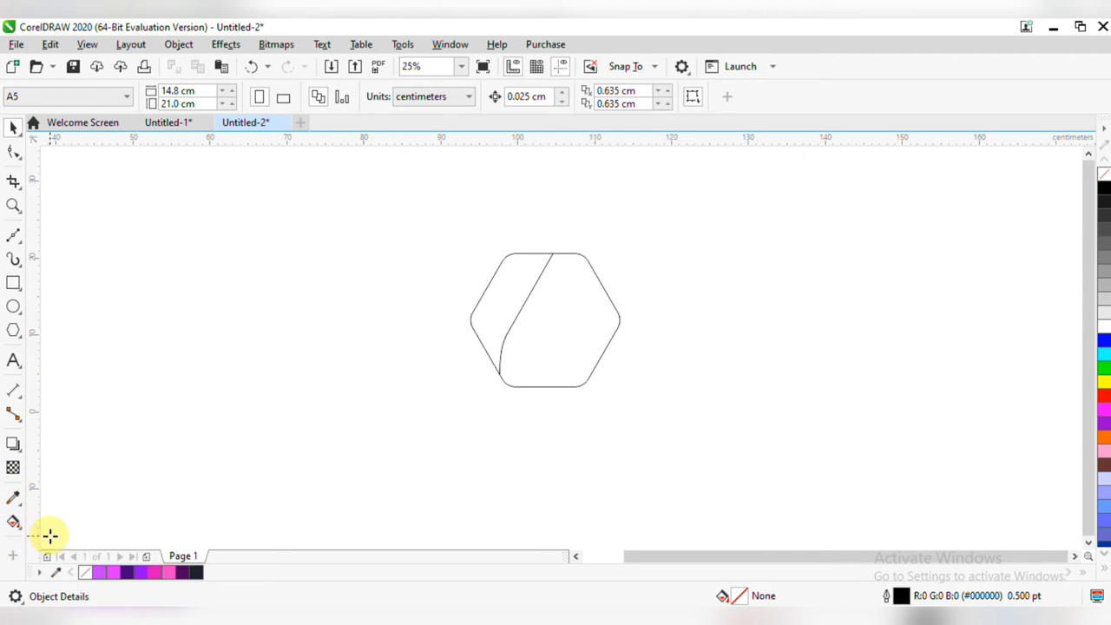
{"action": "left_click", "coordinate": [511, 278]}
{"action": "left_click", "coordinate": [13, 127]}
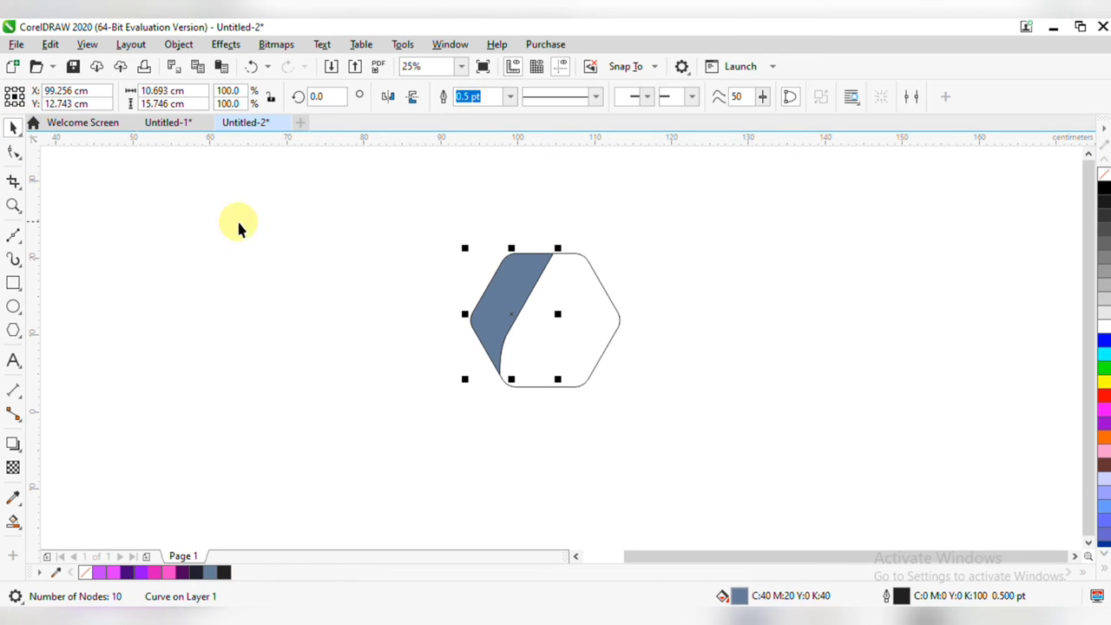
{"action": "left_click", "coordinate": [664, 348]}
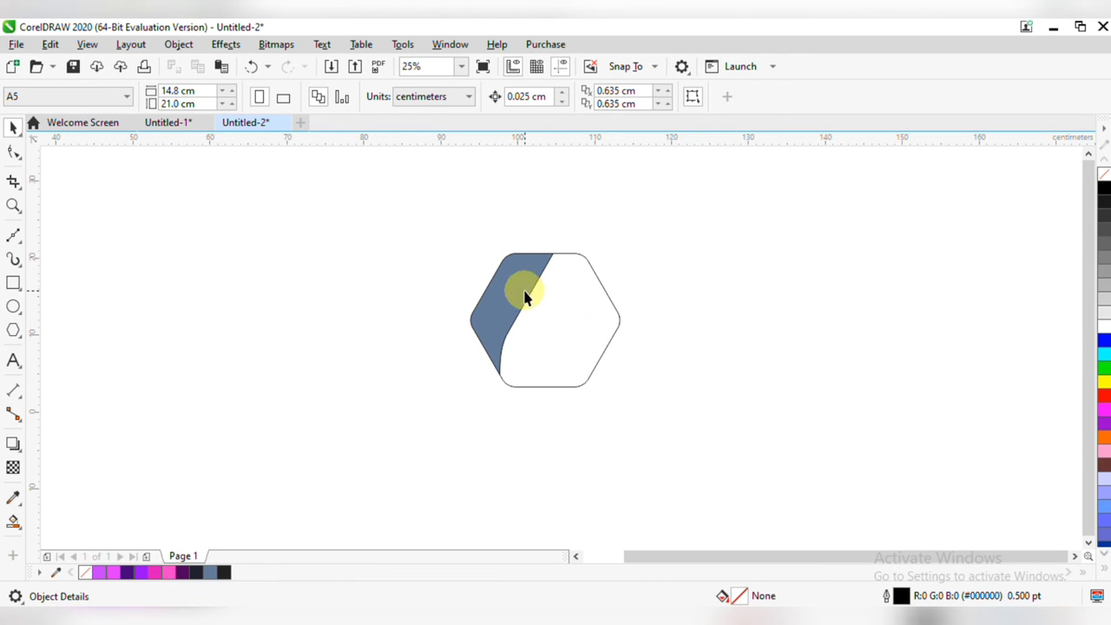
- Move the blue-grey shape out to the left of the hexagon and move the hexagon outline with its dividing line well to the right
{"action": "left_click_drag", "start_coordinate": [526, 293], "coordinate": [404, 278]}
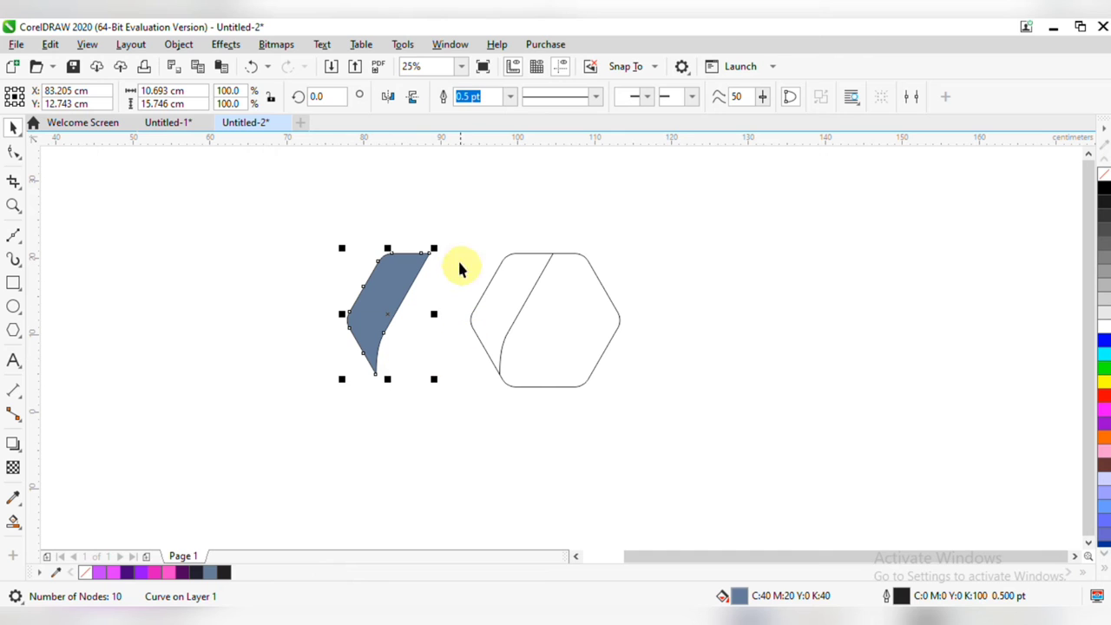
{"action": "left_click_drag", "start_coordinate": [451, 223], "coordinate": [613, 395]}
{"action": "left_click", "coordinate": [605, 322], "text": "shift"}
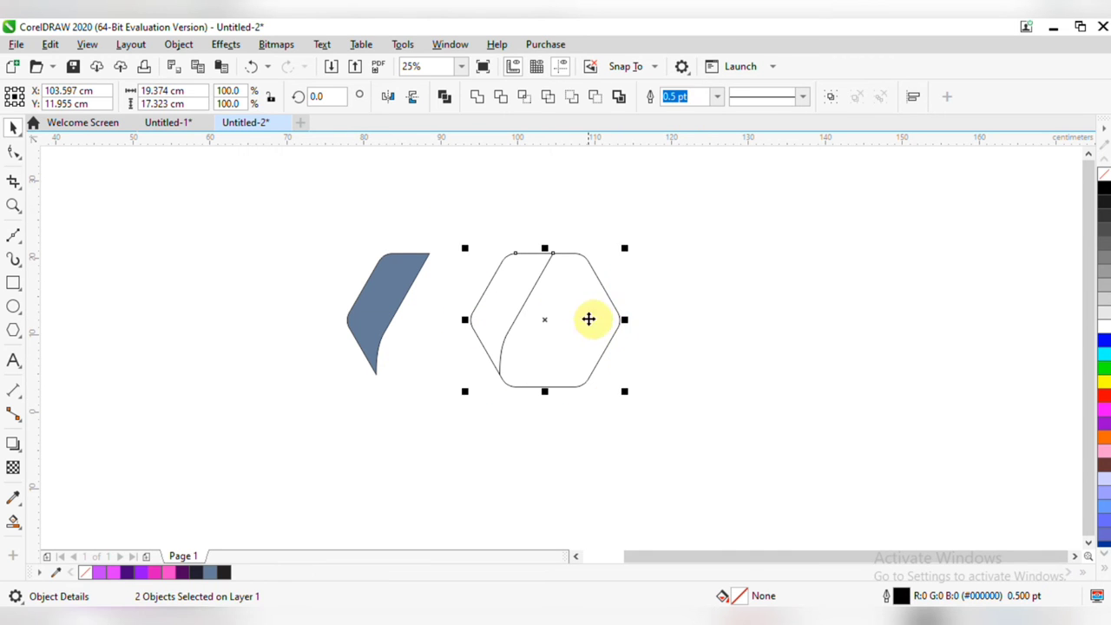
{"action": "left_click_drag", "start_coordinate": [540, 311], "coordinate": [809, 313]}
{"action": "scroll", "coordinate": [434, 325], "scroll_direction": "up", "scroll_amount": 1}
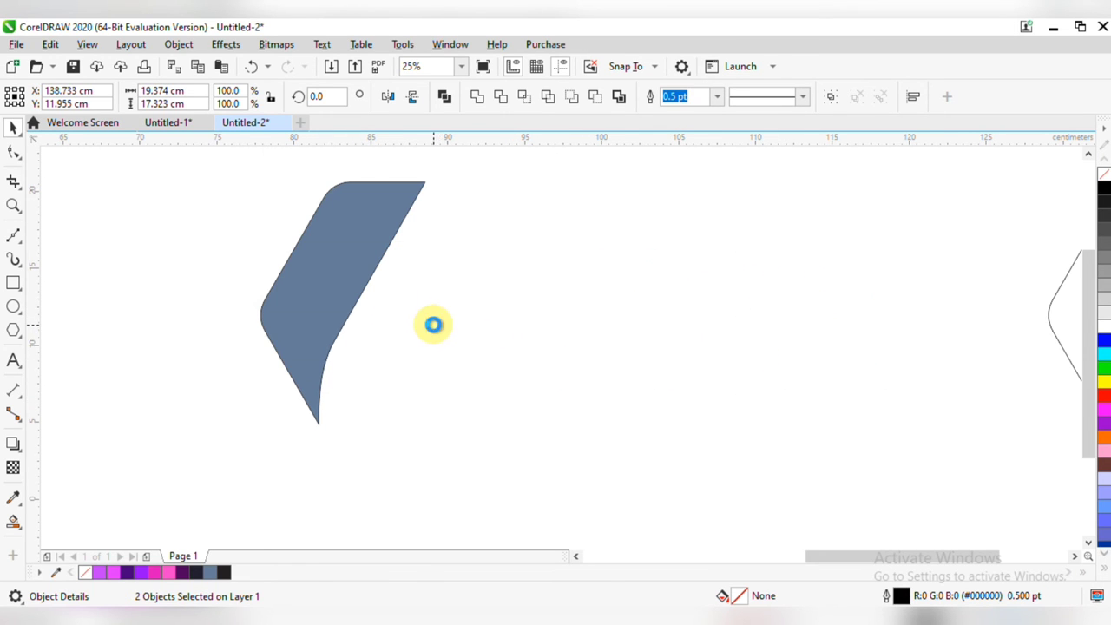
- Draw a straight line up the blue-grey shape's lower-left edge from its tip and move it to extend that edge below the tip
{"action": "left_click", "coordinate": [308, 309]}
{"action": "left_click_drag", "start_coordinate": [309, 306], "coordinate": [434, 313]}
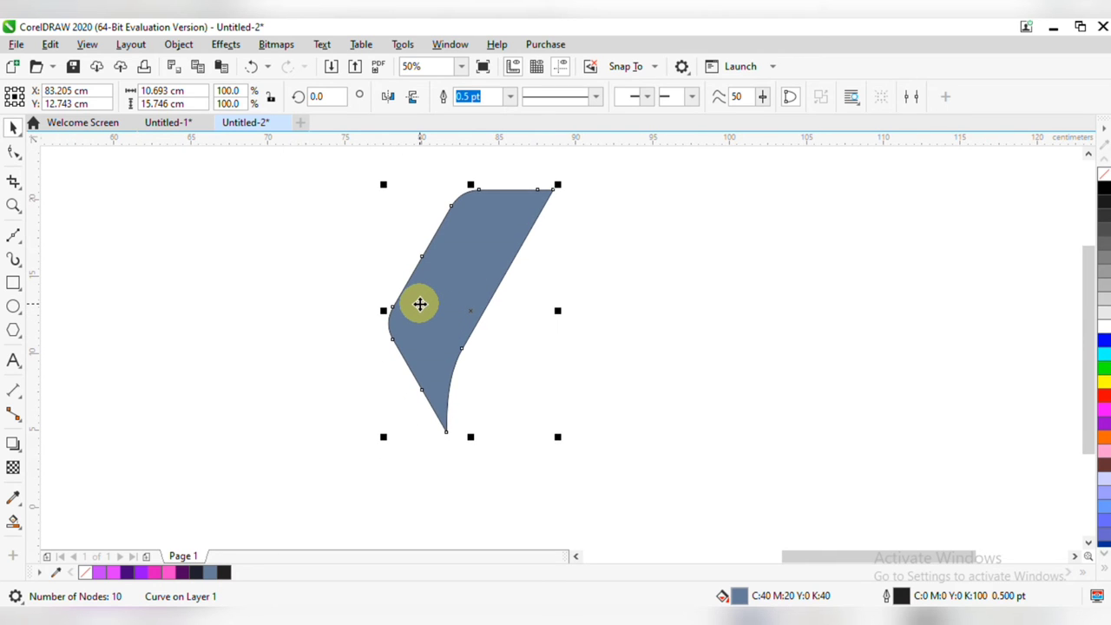
{"action": "scroll", "coordinate": [412, 347], "scroll_direction": "up", "scroll_amount": 2}
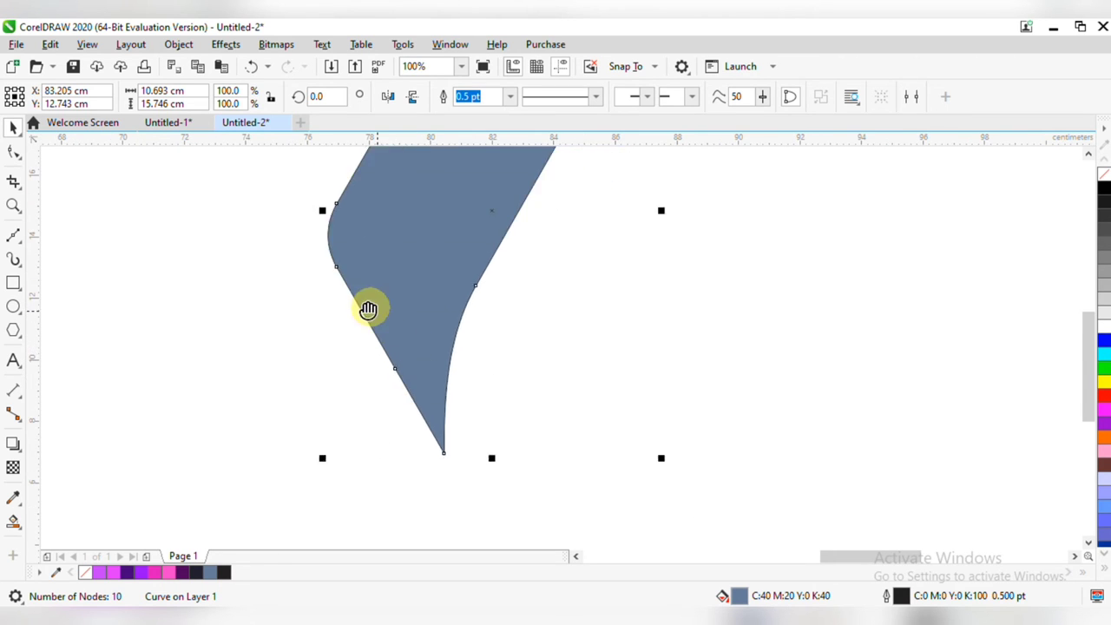
{"action": "left_click", "coordinate": [13, 233]}
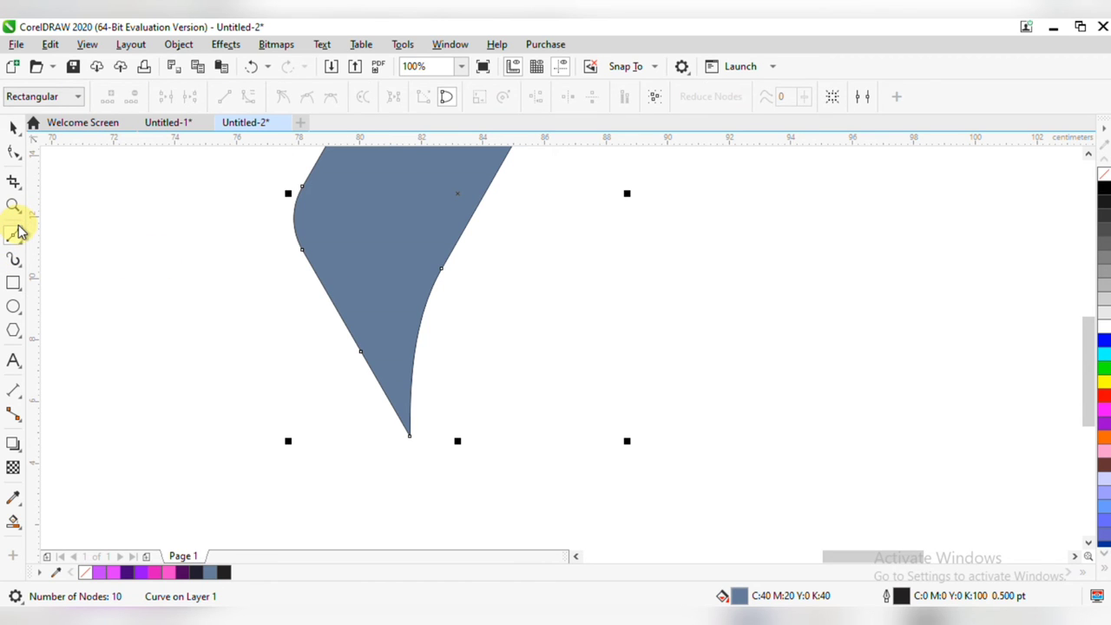
{"action": "left_click", "coordinate": [408, 437]}
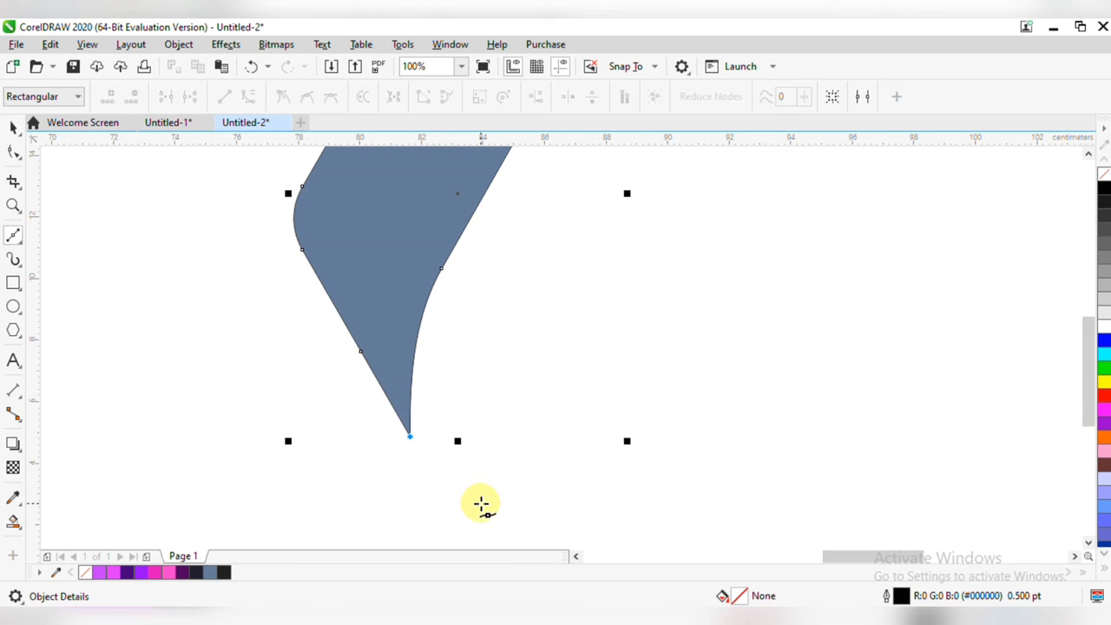
{"action": "left_click", "coordinate": [319, 280]}
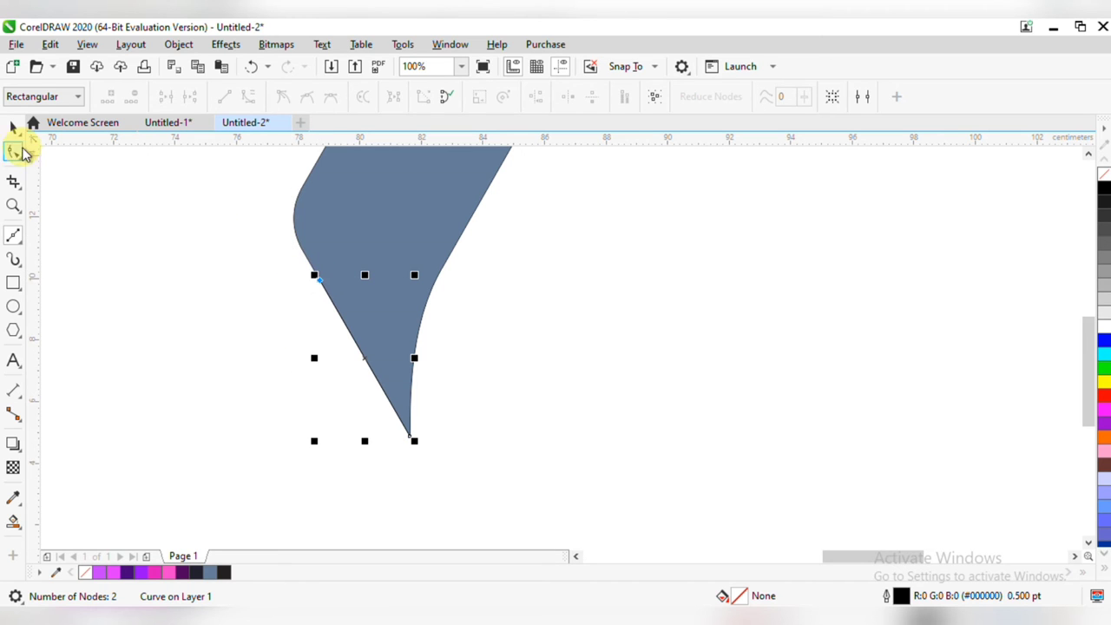
{"action": "left_click", "coordinate": [14, 128]}
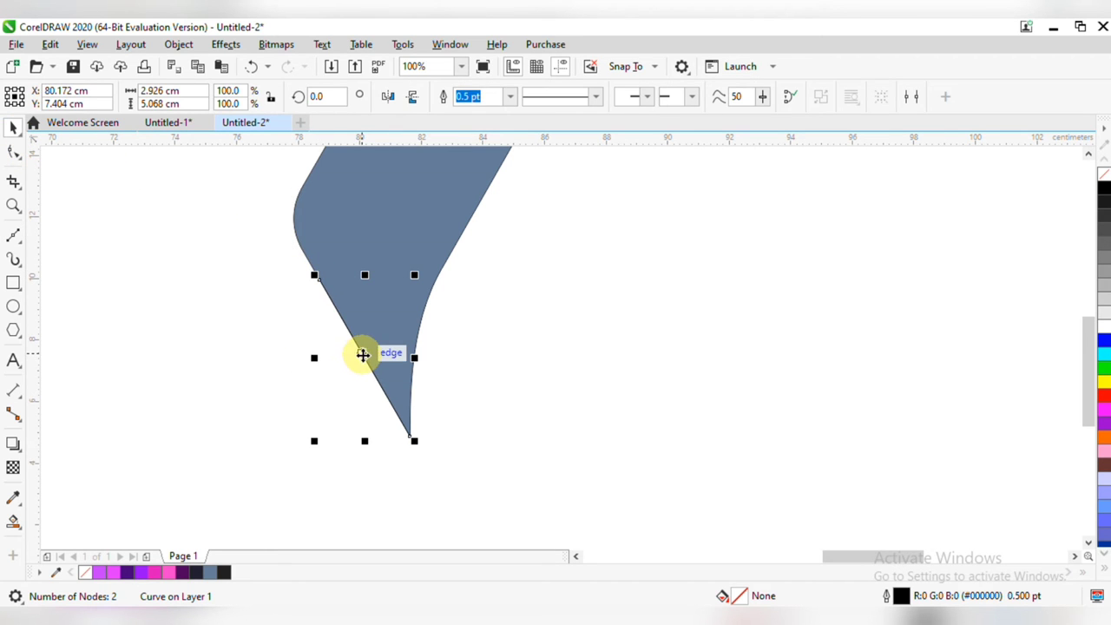
{"action": "left_click_drag", "start_coordinate": [363, 354], "coordinate": [459, 514]}
- Draw a Bézier curve from the shape's curved inner edge down to the lower end of the extension line
{"action": "scroll", "coordinate": [558, 339], "scroll_direction": "down", "scroll_amount": 1}
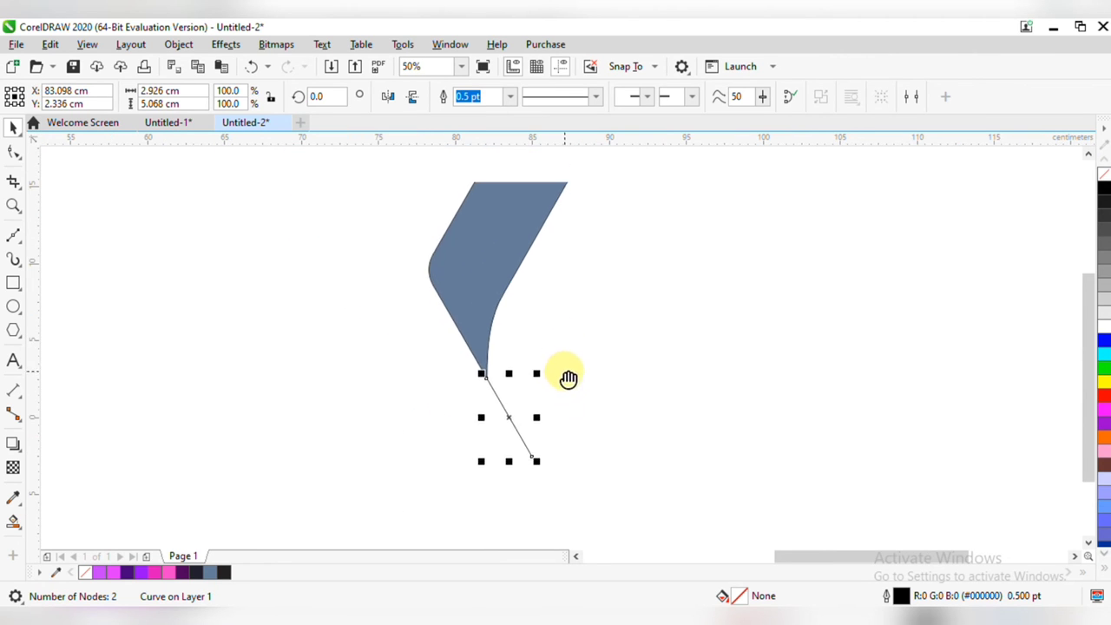
{"action": "left_click_drag", "start_coordinate": [568, 379], "coordinate": [524, 425]}
{"action": "left_click", "coordinate": [13, 234]}
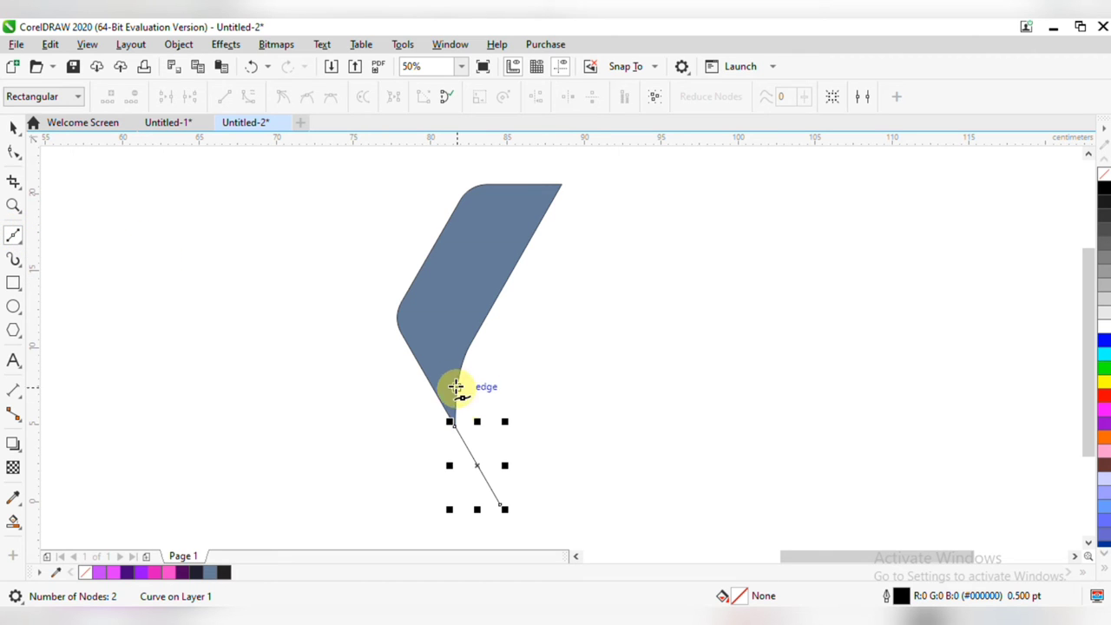
{"action": "left_click_drag", "start_coordinate": [458, 374], "coordinate": [526, 489]}
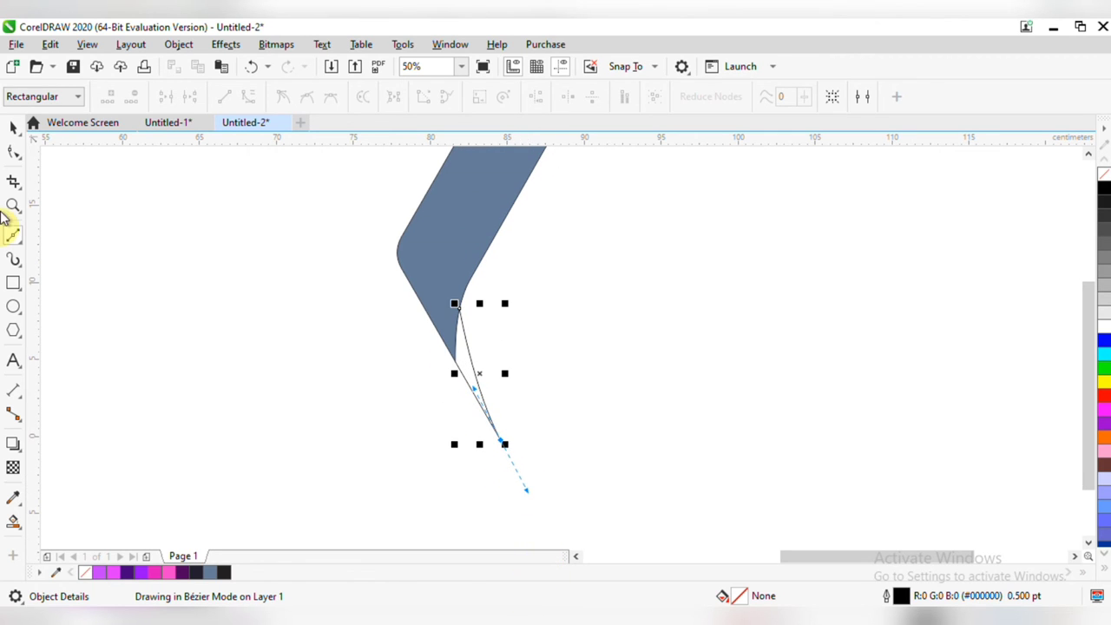
{"action": "left_click", "coordinate": [13, 128]}
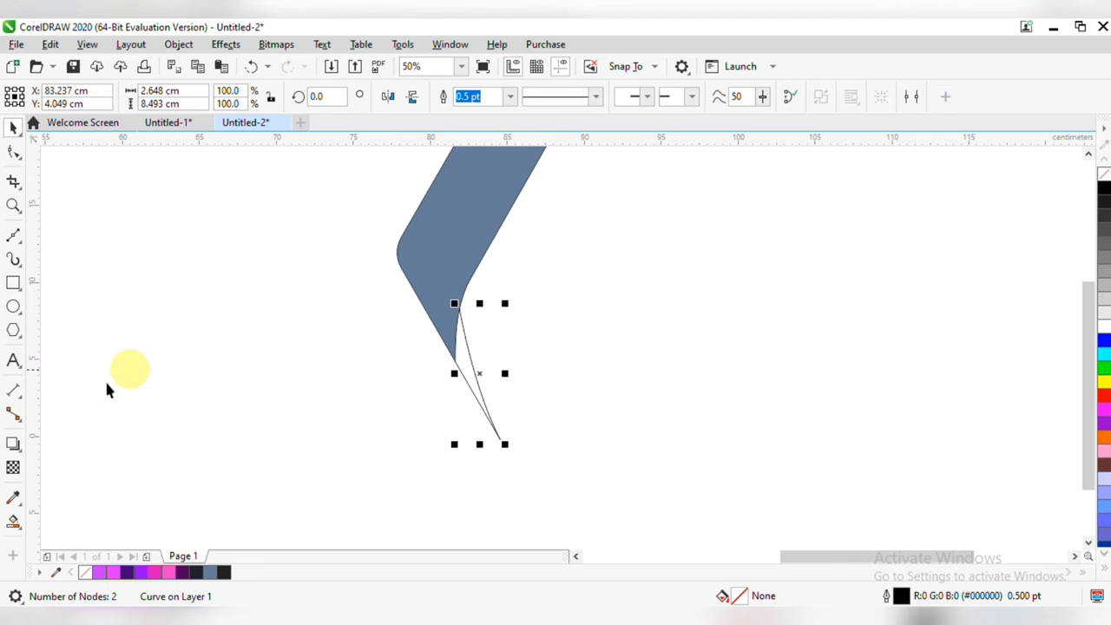
- Fill the narrow area between the extension line and the new curve with Smart Fill and weld it to the blue-grey shape
{"action": "left_click", "coordinate": [14, 521]}
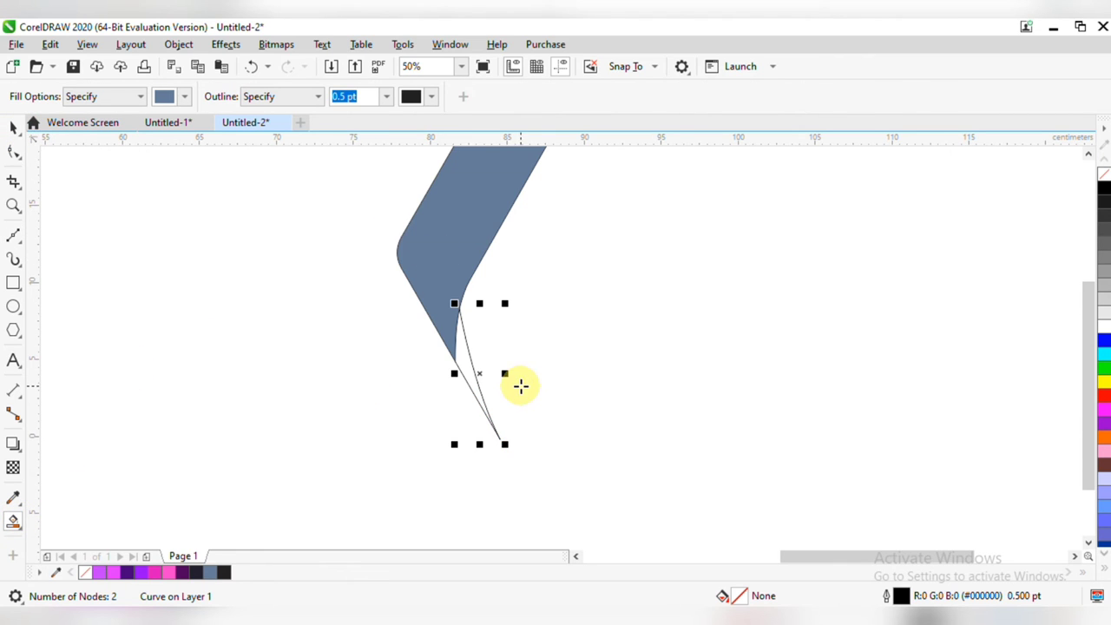
{"action": "left_click", "coordinate": [467, 347]}
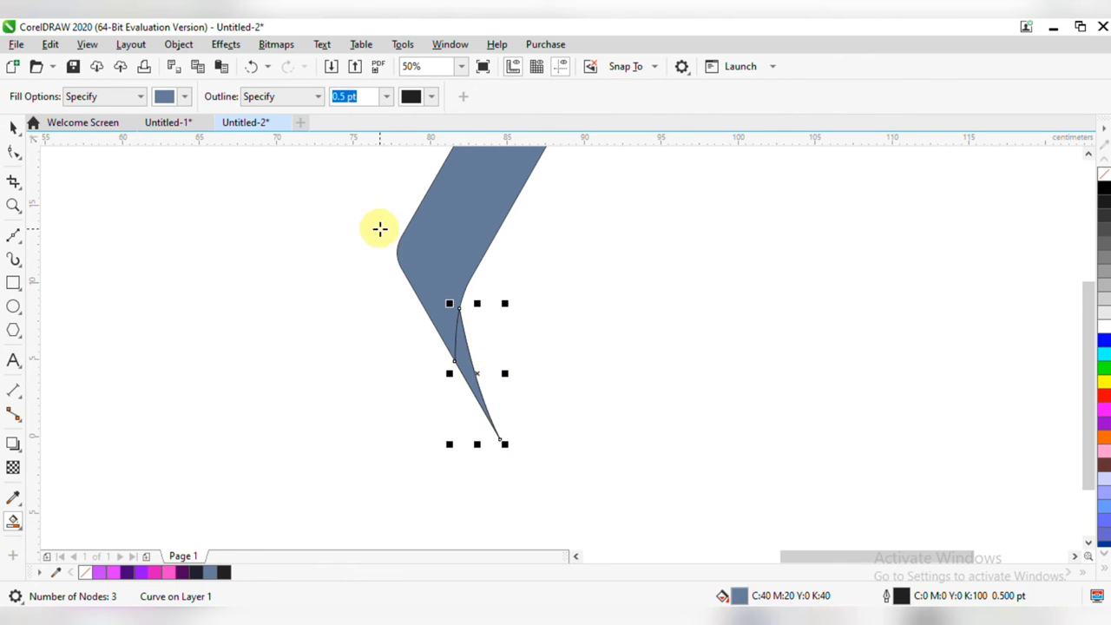
{"action": "left_click", "coordinate": [15, 130]}
{"action": "left_click", "coordinate": [426, 260], "text": "shift"}
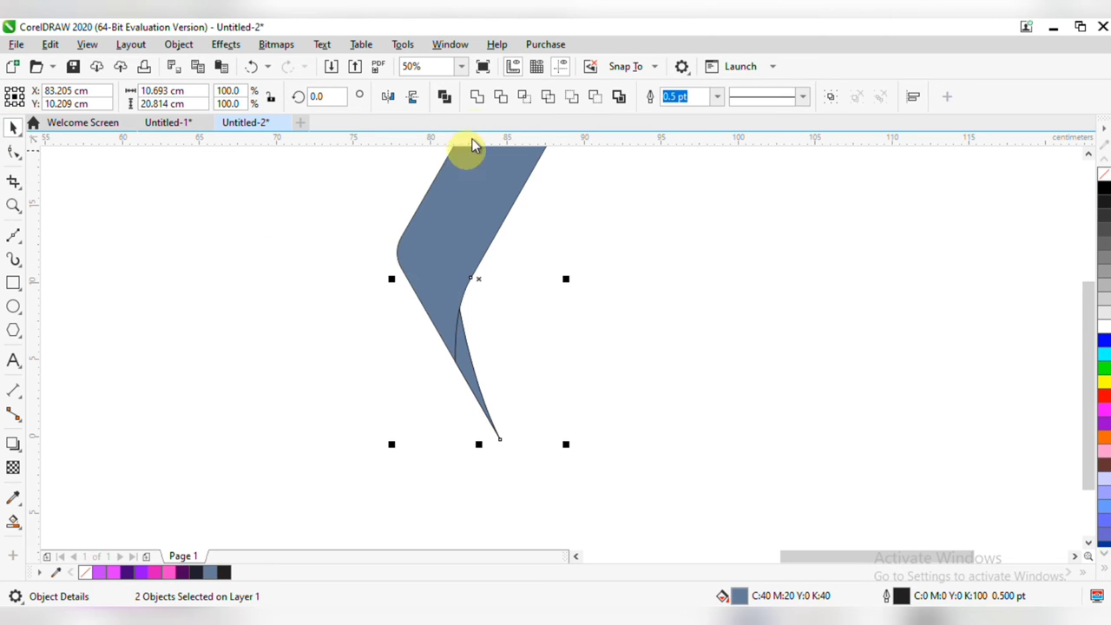
{"action": "left_click", "coordinate": [480, 92]}
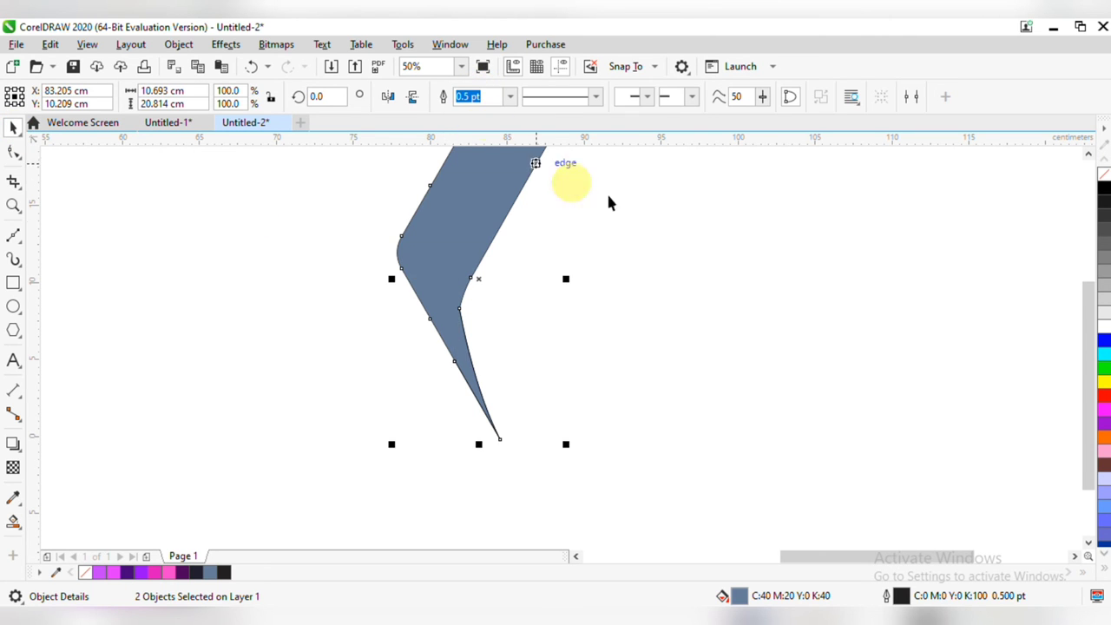
- Delete the node at the junction of the curves on the shape's inner edge and remove the leftover construction lines
{"action": "double_click", "coordinate": [444, 281]}
{"action": "double_click", "coordinate": [461, 311]}
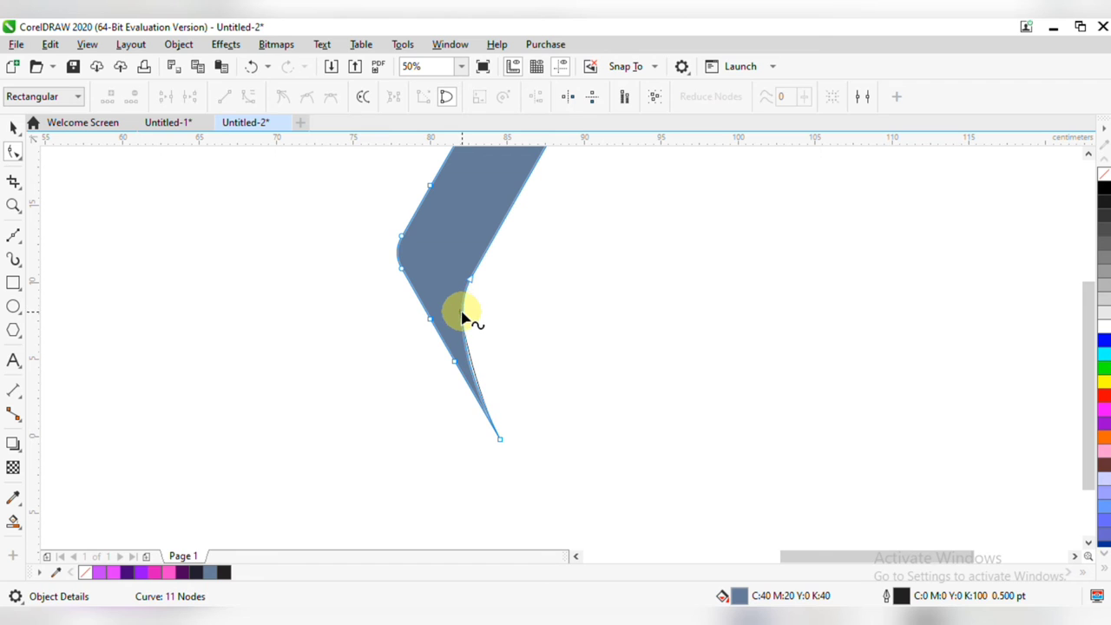
{"action": "left_click", "coordinate": [13, 129]}
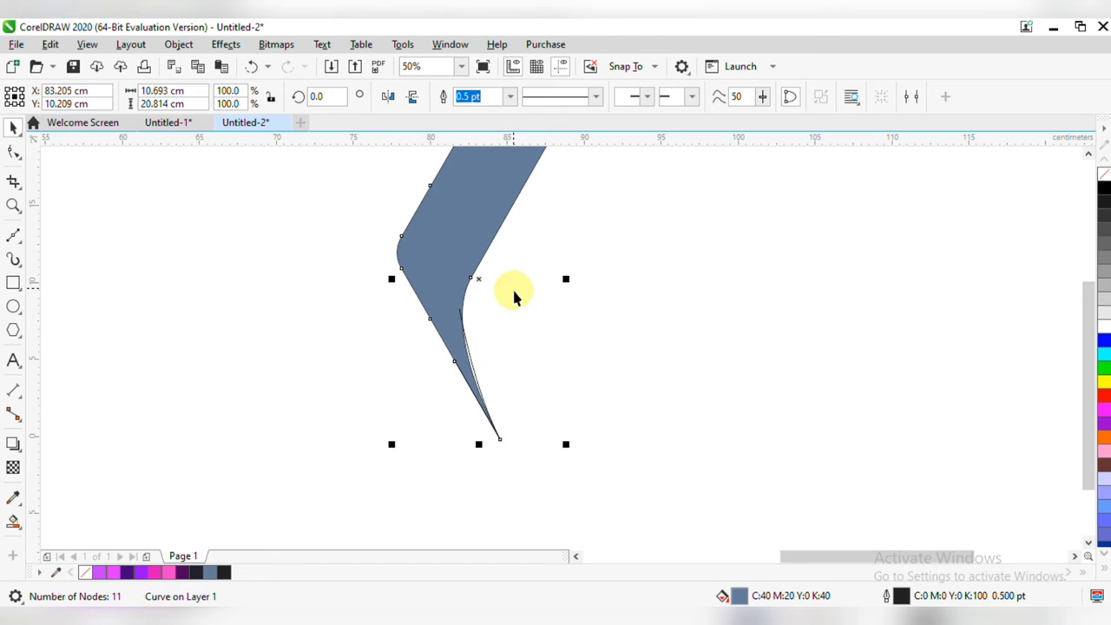
{"action": "left_click_drag", "start_coordinate": [560, 282], "coordinate": [414, 462]}
{"action": "key", "text": "Delete"}
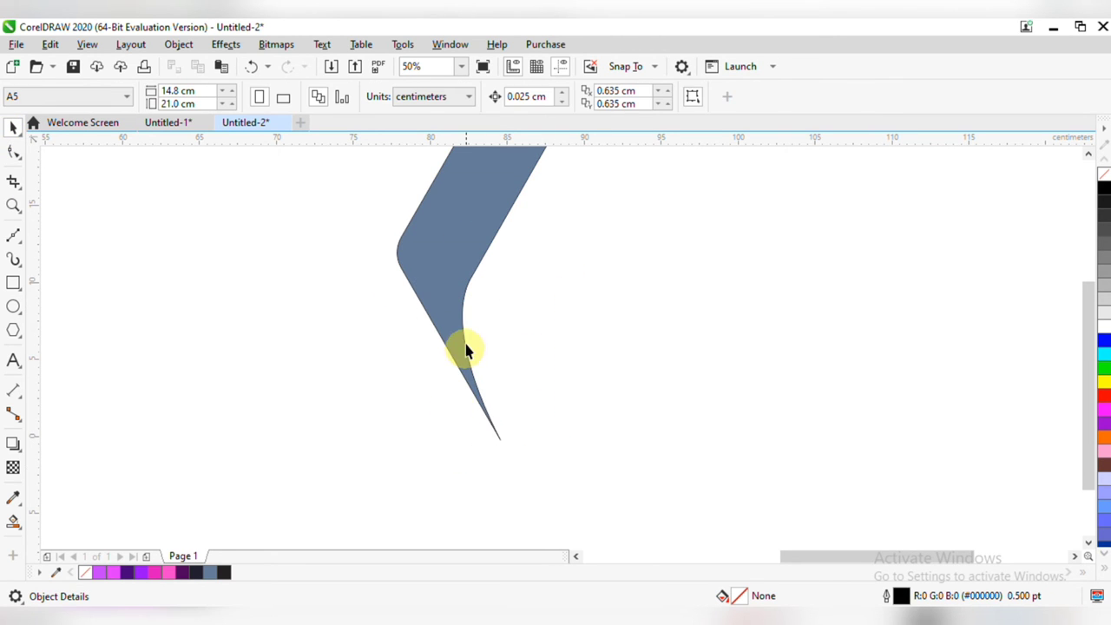
- Draw a straight line along the shape's lower-left edge from the rounded corner to the pointed tip
{"action": "left_click_drag", "start_coordinate": [546, 312], "coordinate": [479, 305]}
{"action": "left_click", "coordinate": [14, 234]}
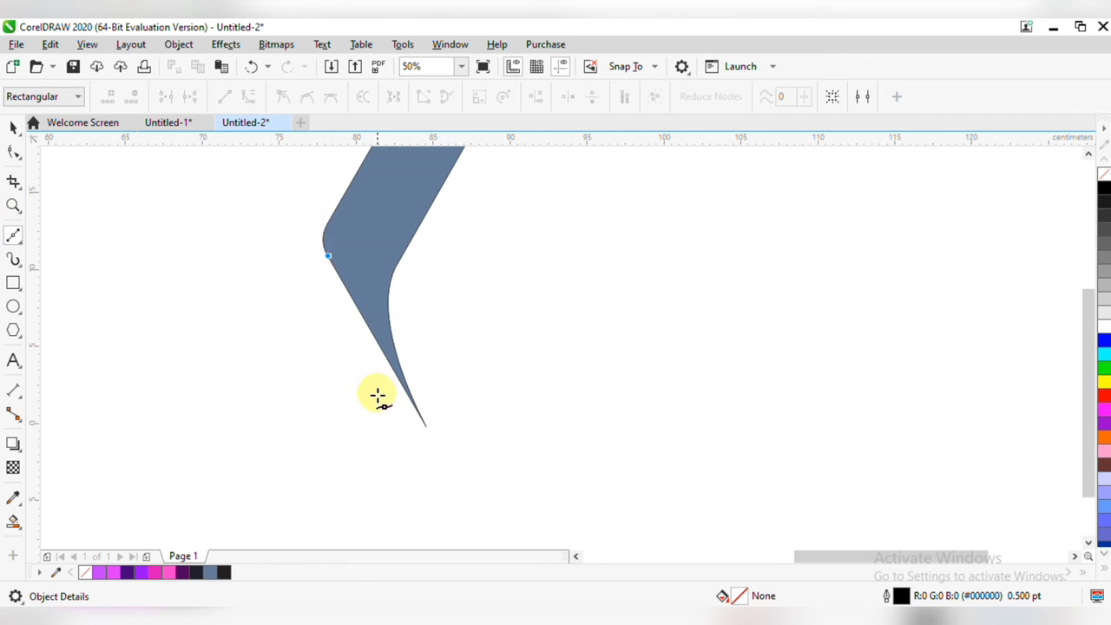
{"action": "left_click", "coordinate": [426, 426]}
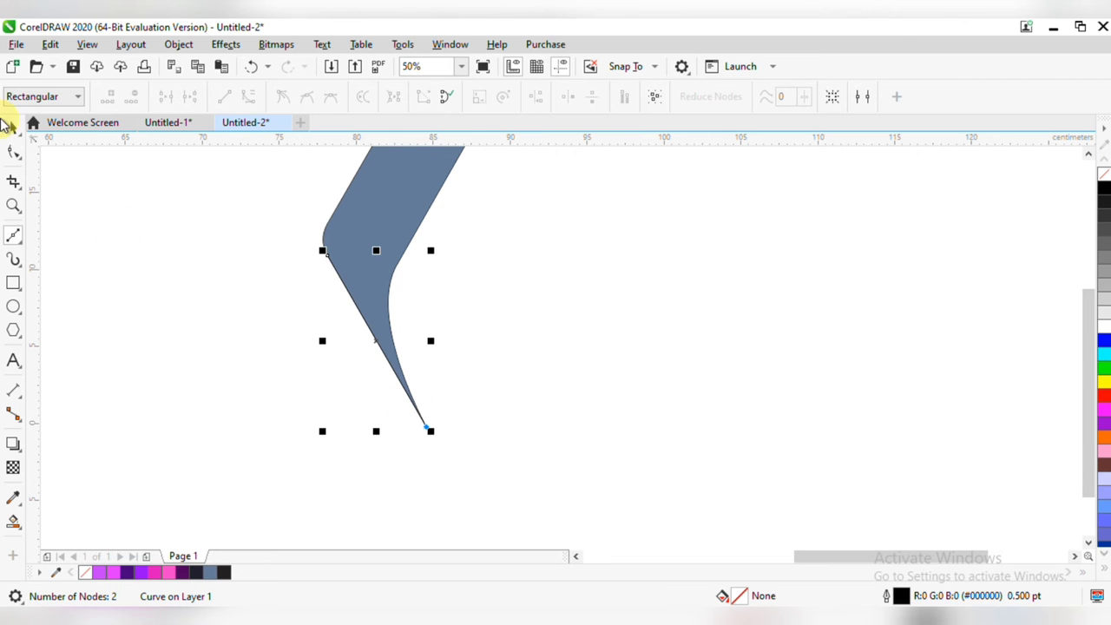
- Move the straight line down along its own direction so it passes through the tip and extends the shape's lower-left edge
{"action": "left_click", "coordinate": [19, 128]}
{"action": "left_click_drag", "start_coordinate": [373, 334], "coordinate": [462, 505]}
{"action": "scroll", "coordinate": [486, 469], "scroll_direction": "down", "scroll_amount": 1}
{"action": "scroll", "coordinate": [489, 426], "scroll_direction": "up", "scroll_amount": 3}
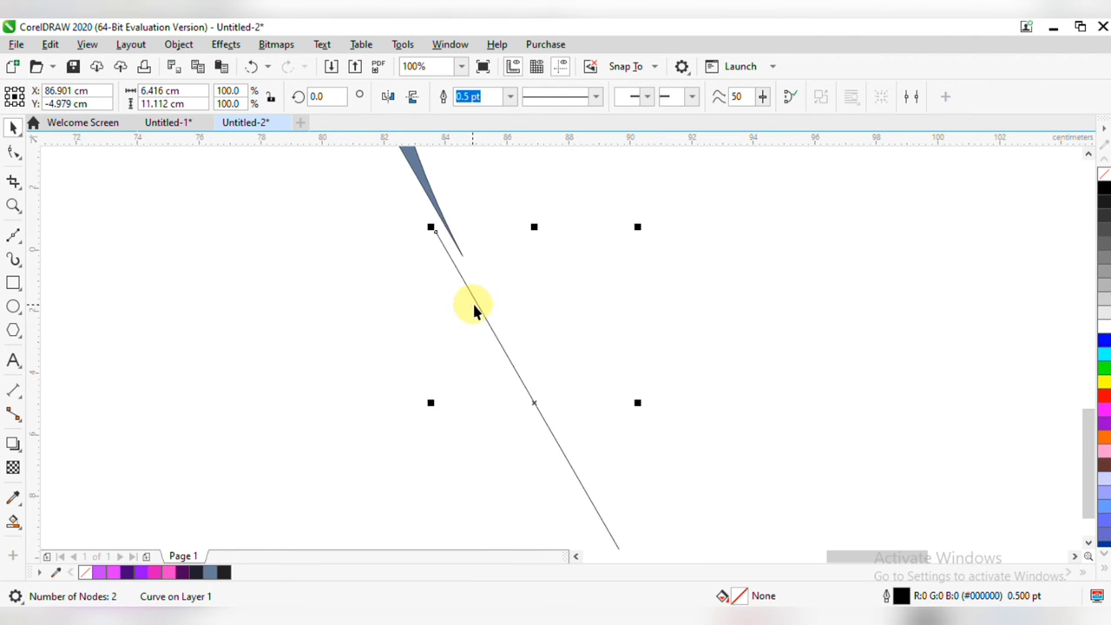
{"action": "left_click_drag", "start_coordinate": [484, 302], "coordinate": [461, 252]}
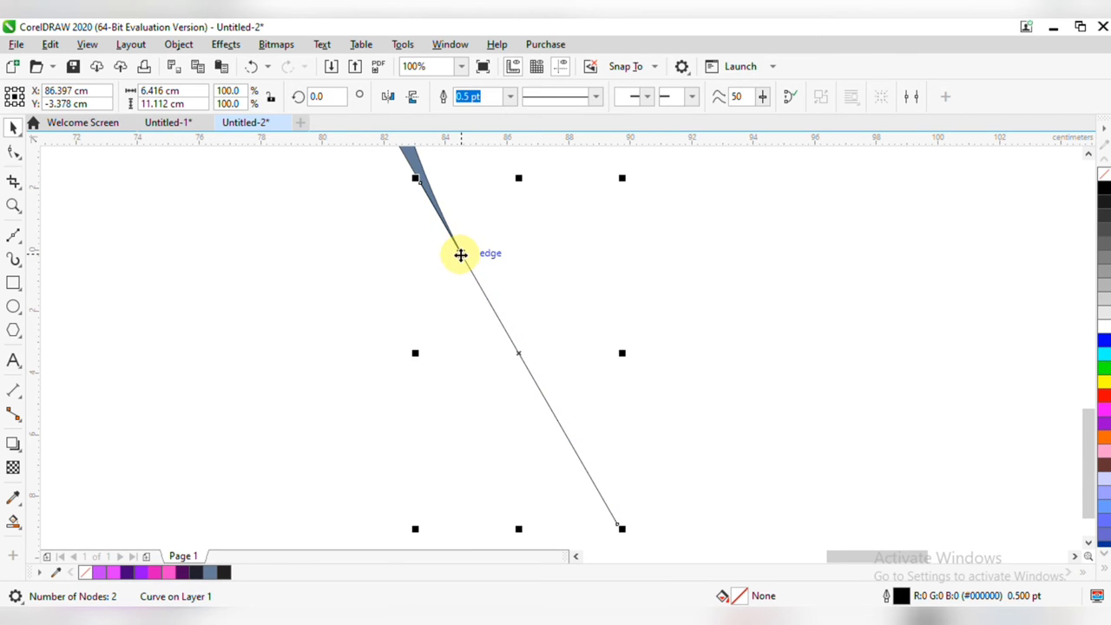
- Draw a horizontal line about 6 cm long extending right from the lower end of the diagonal line
{"action": "scroll", "coordinate": [558, 293], "scroll_direction": "down", "scroll_amount": 2}
{"action": "left_click_drag", "start_coordinate": [583, 303], "coordinate": [507, 406]}
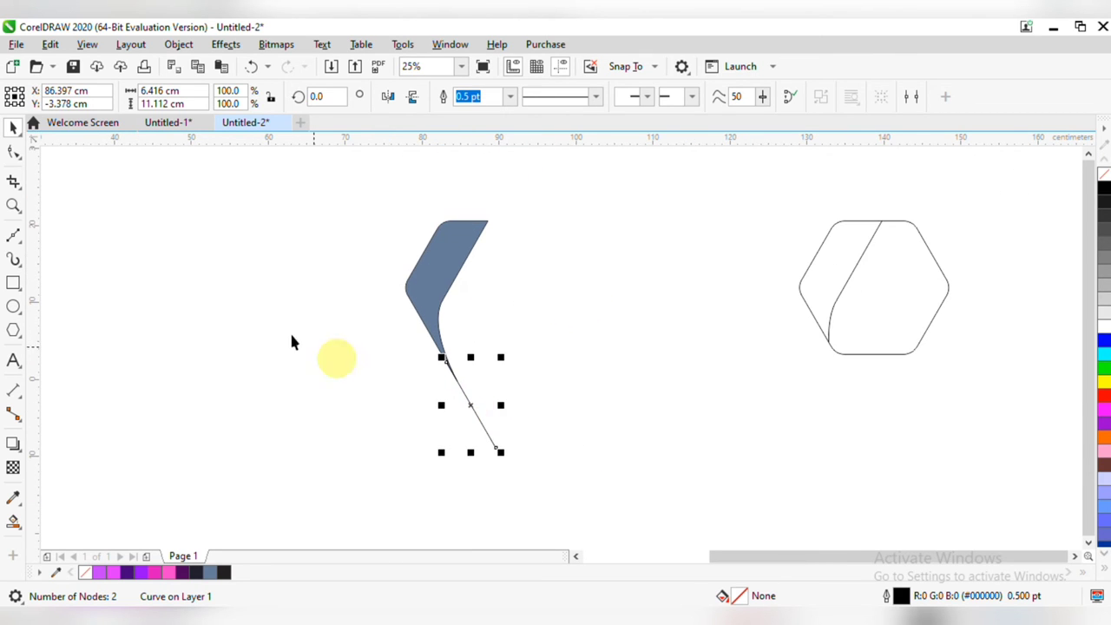
{"action": "left_click", "coordinate": [14, 236]}
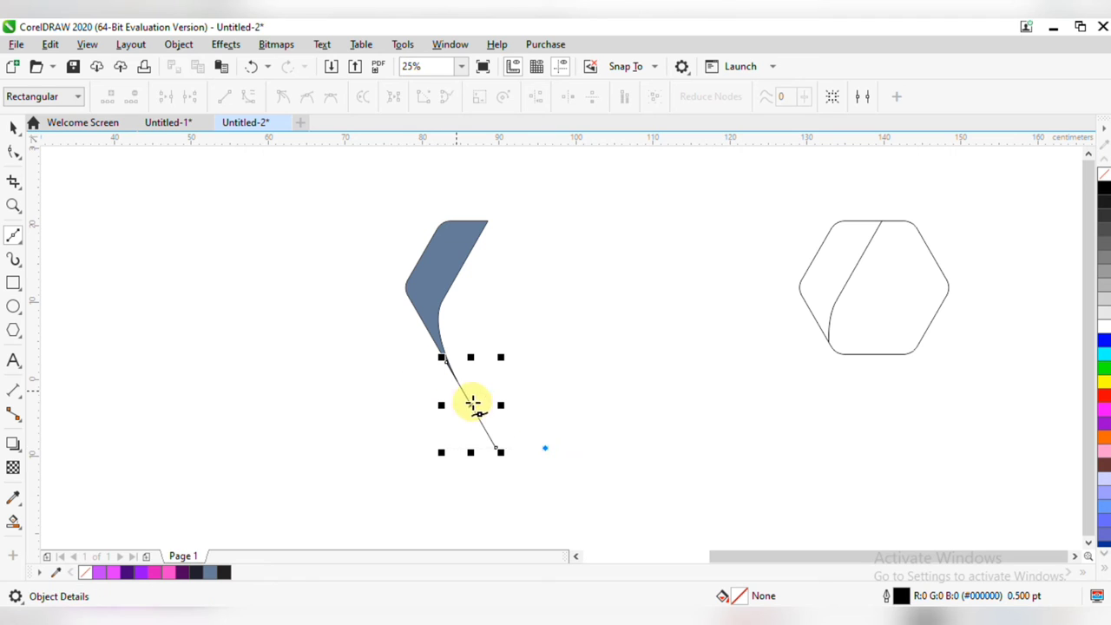
{"action": "left_click", "coordinate": [499, 448]}
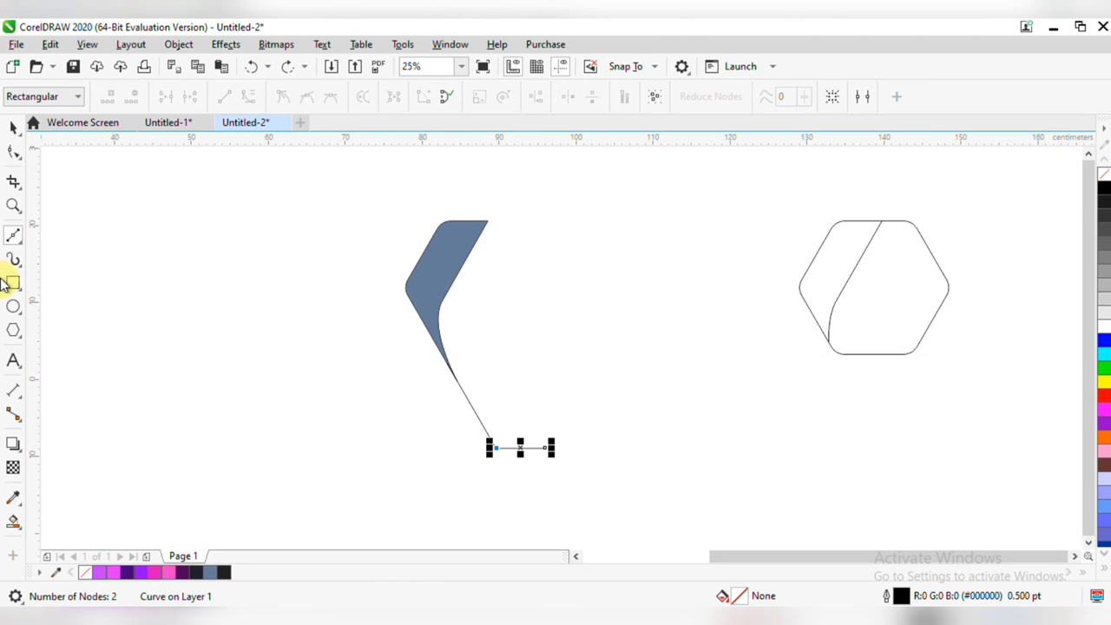
{"action": "left_click", "coordinate": [16, 128]}
{"action": "left_click", "coordinate": [57, 235]}
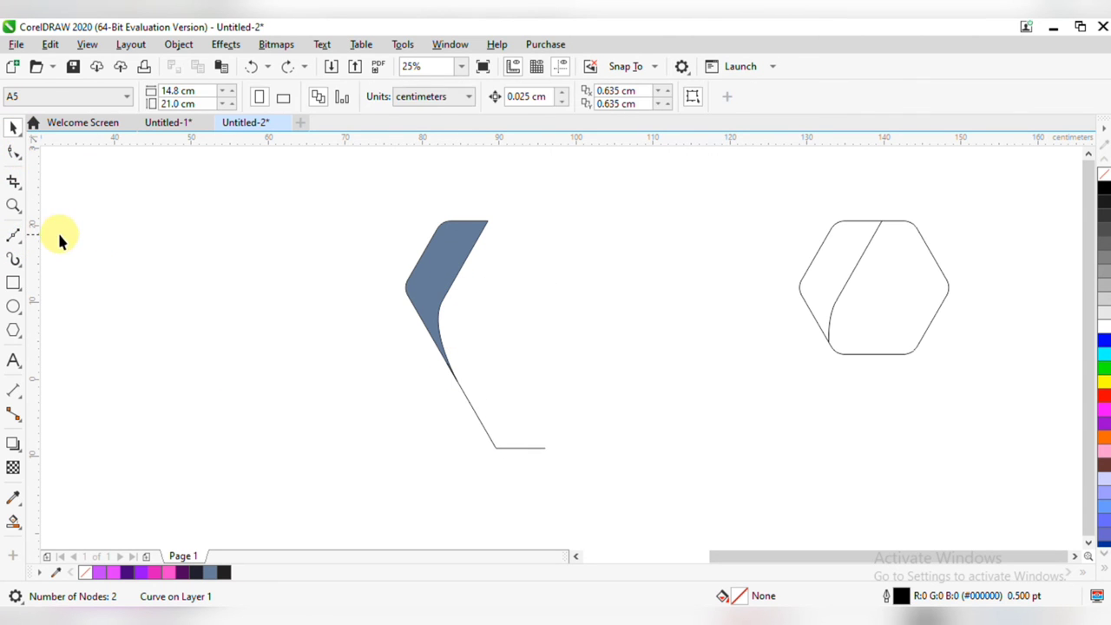
- Duplicate the diagonal line and place the copy straight above the original, with its upper end at the shape's inner edge
{"action": "left_click", "coordinate": [14, 236]}
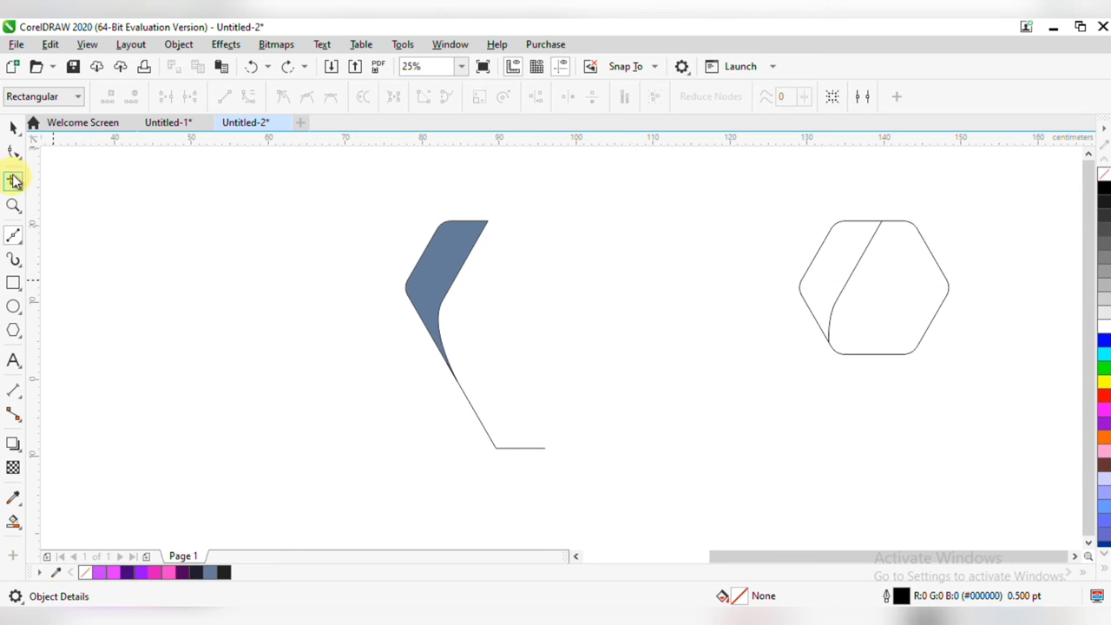
{"action": "left_click", "coordinate": [14, 127]}
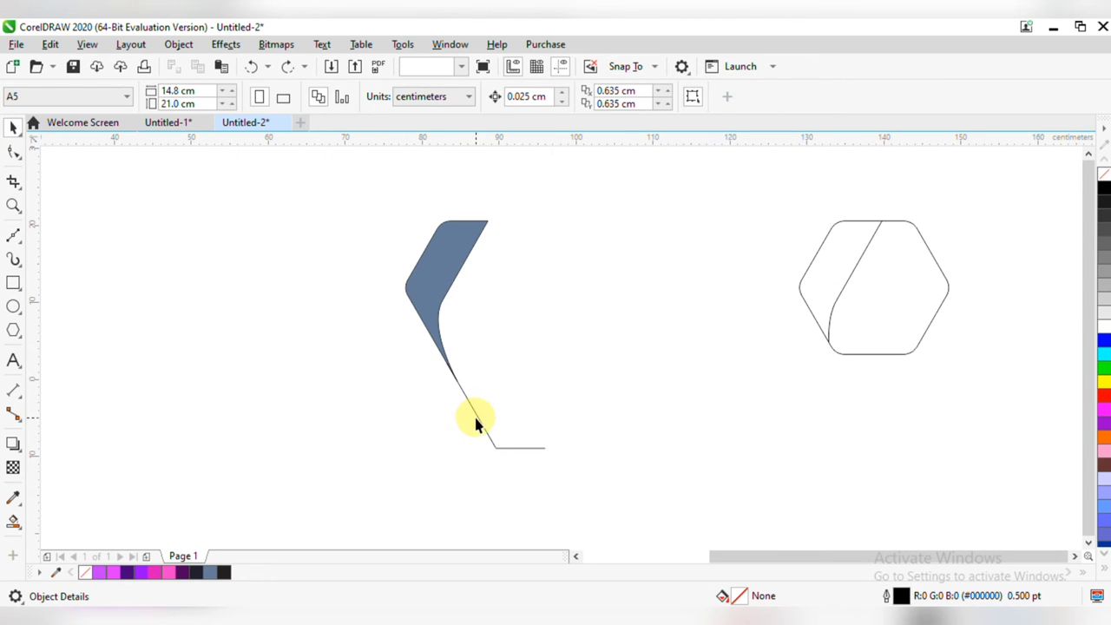
{"action": "left_click", "coordinate": [475, 422]}
{"action": "left_click_drag", "start_coordinate": [478, 417], "coordinate": [489, 339]}
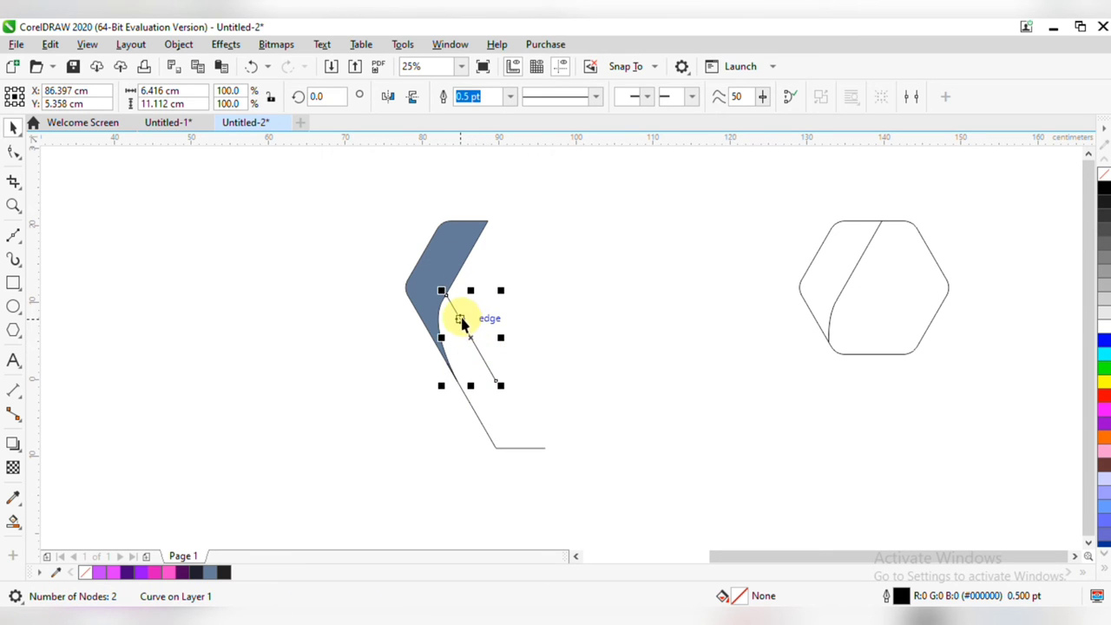
- Reposition the copied line's end nodes to run from the shape's straight inner edge to the horizontal line's right end
{"action": "double_click", "coordinate": [457, 315]}
{"action": "left_click_drag", "start_coordinate": [452, 297], "coordinate": [457, 282]}
{"action": "left_click_drag", "start_coordinate": [495, 383], "coordinate": [546, 449]}
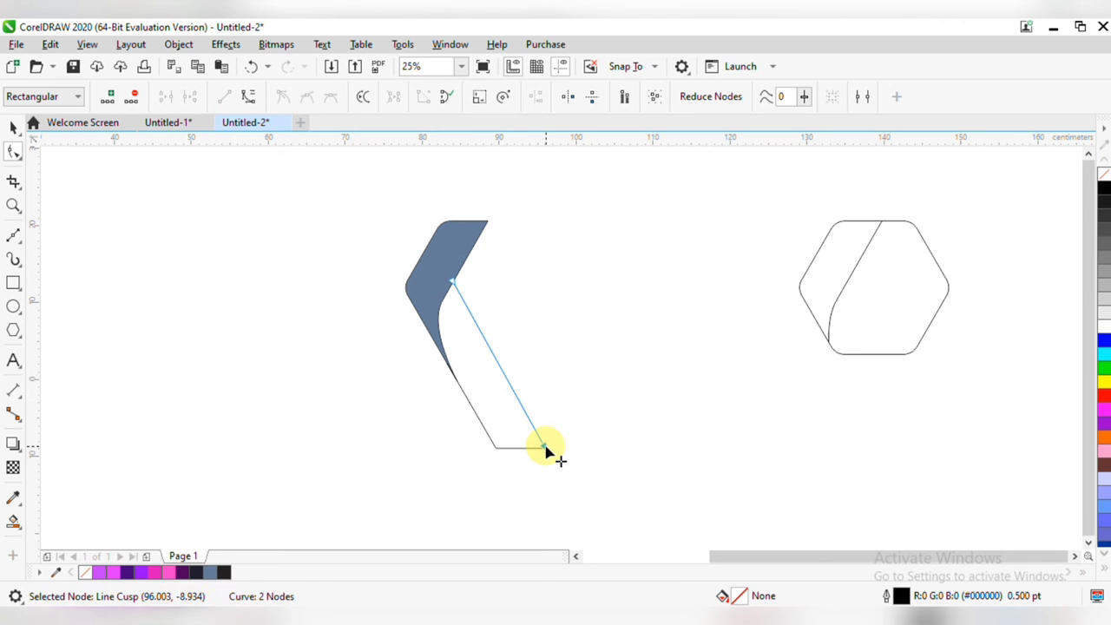
- Create a blue-grey shape from the area enclosed by the diagonal lines, the horizontal line and the inner edge with Smart Fill
{"action": "left_click", "coordinate": [14, 127]}
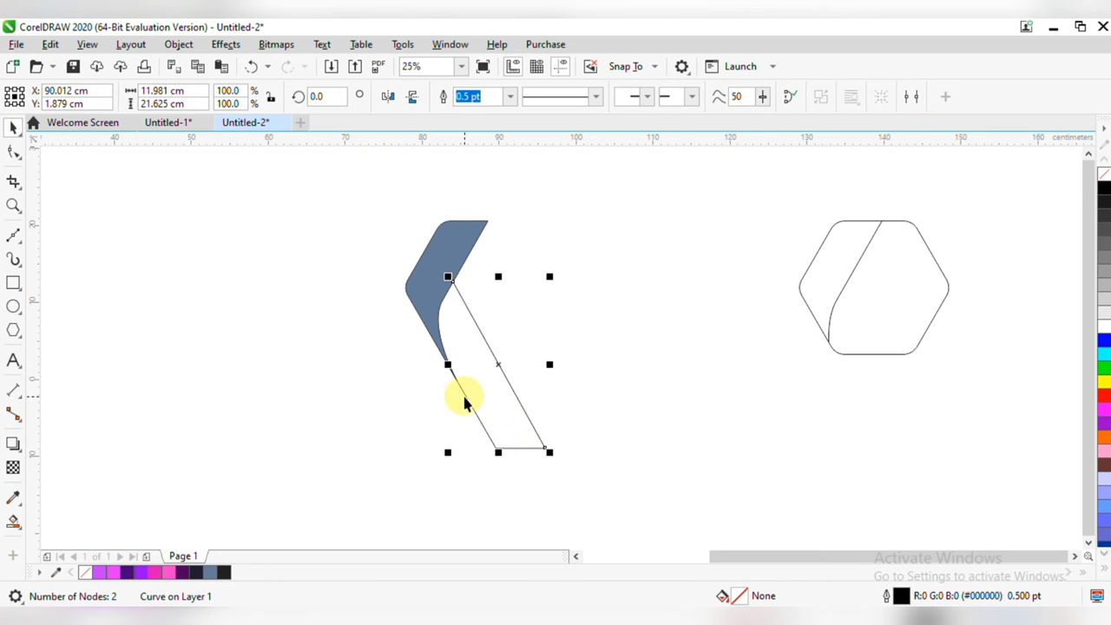
{"action": "left_click", "coordinate": [18, 525]}
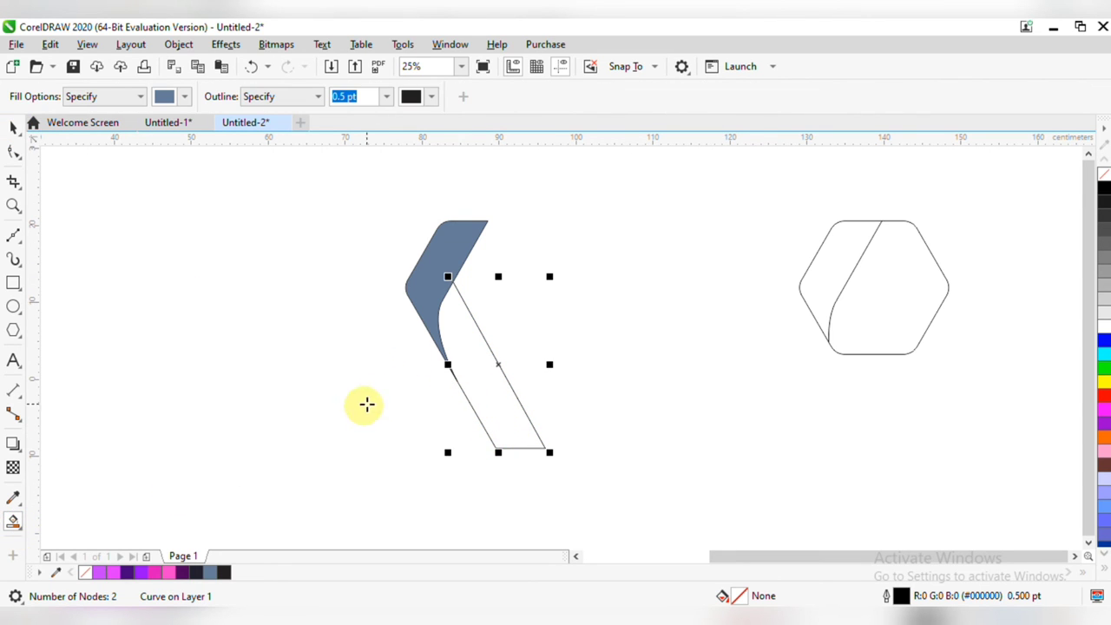
{"action": "left_click", "coordinate": [461, 385]}
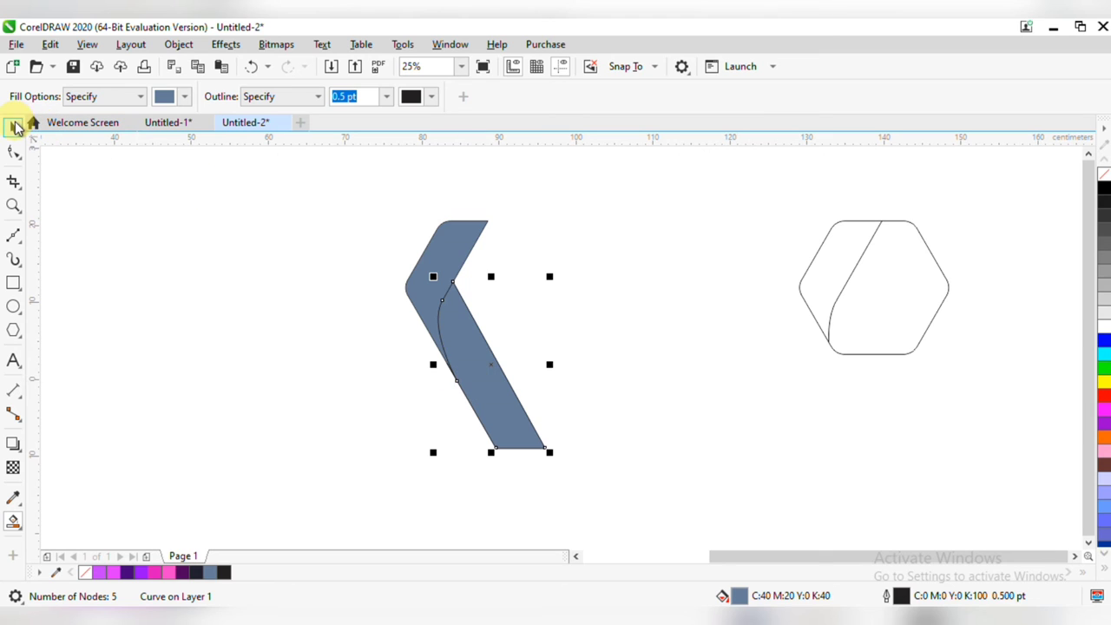
- Add a node on each side of the slanted shape's lower-left corner, on its bottom edge and its left edge
{"action": "left_click", "coordinate": [14, 127]}
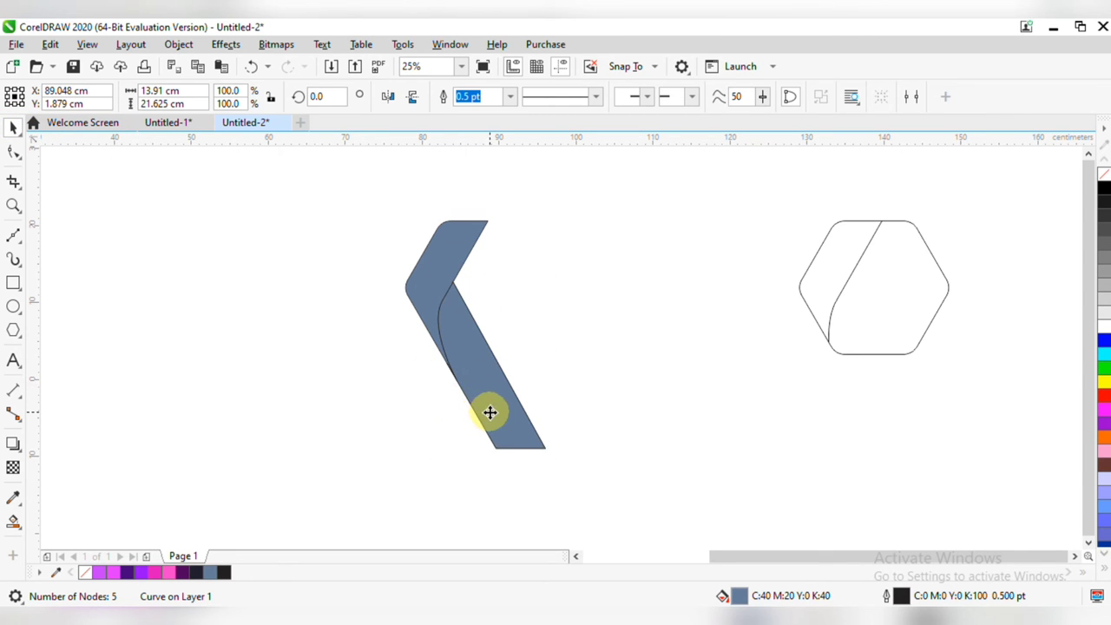
{"action": "double_click", "coordinate": [489, 411]}
{"action": "scroll", "coordinate": [508, 451], "scroll_direction": "up", "scroll_amount": 2}
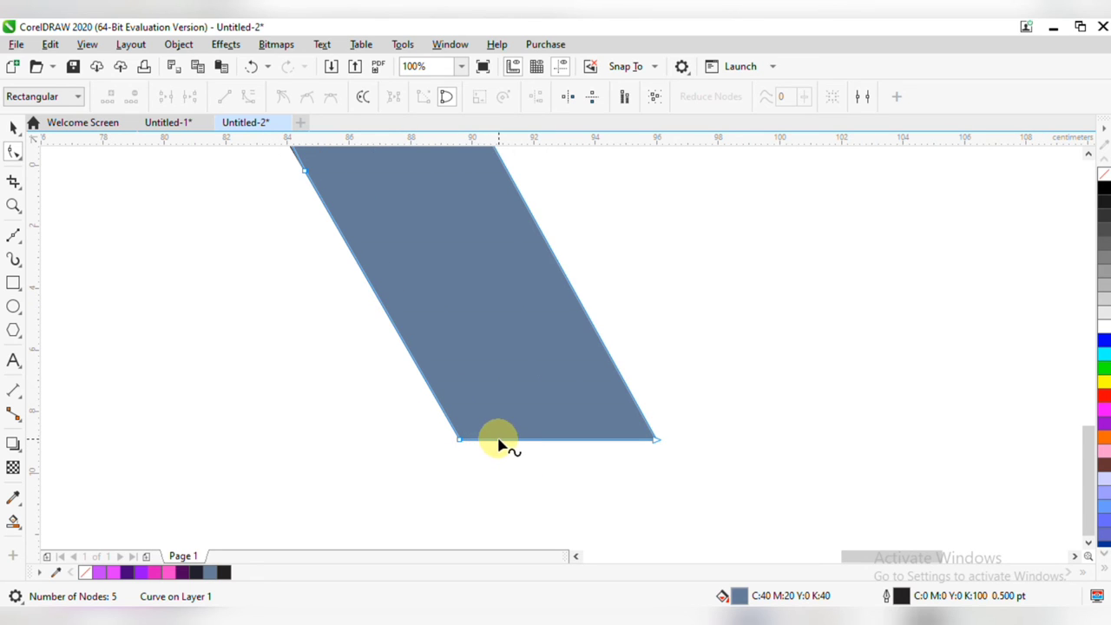
{"action": "double_click", "coordinate": [500, 440]}
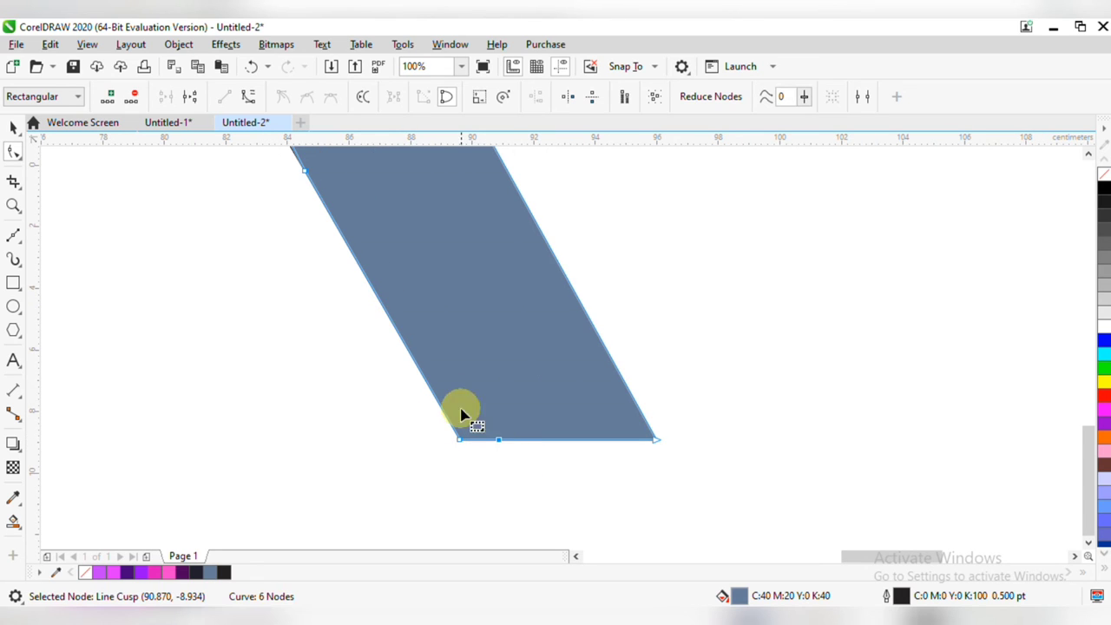
{"action": "double_click", "coordinate": [421, 373]}
{"action": "left_click_drag", "start_coordinate": [392, 404], "coordinate": [485, 464]}
{"action": "key", "text": "Delete"}
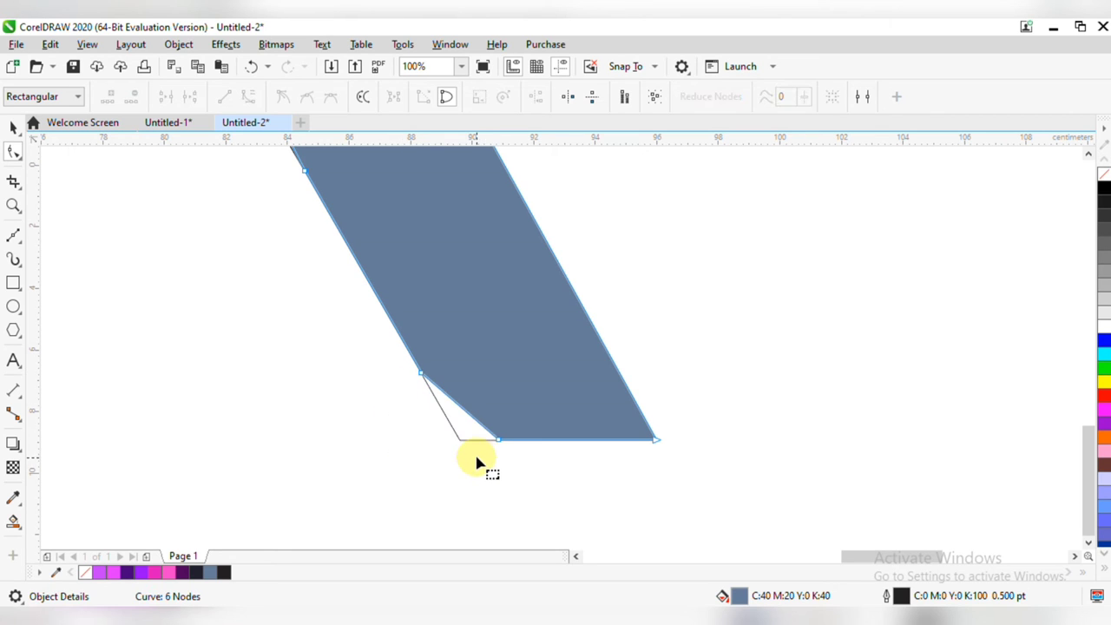
{"action": "key", "text": "ctrl+z"}
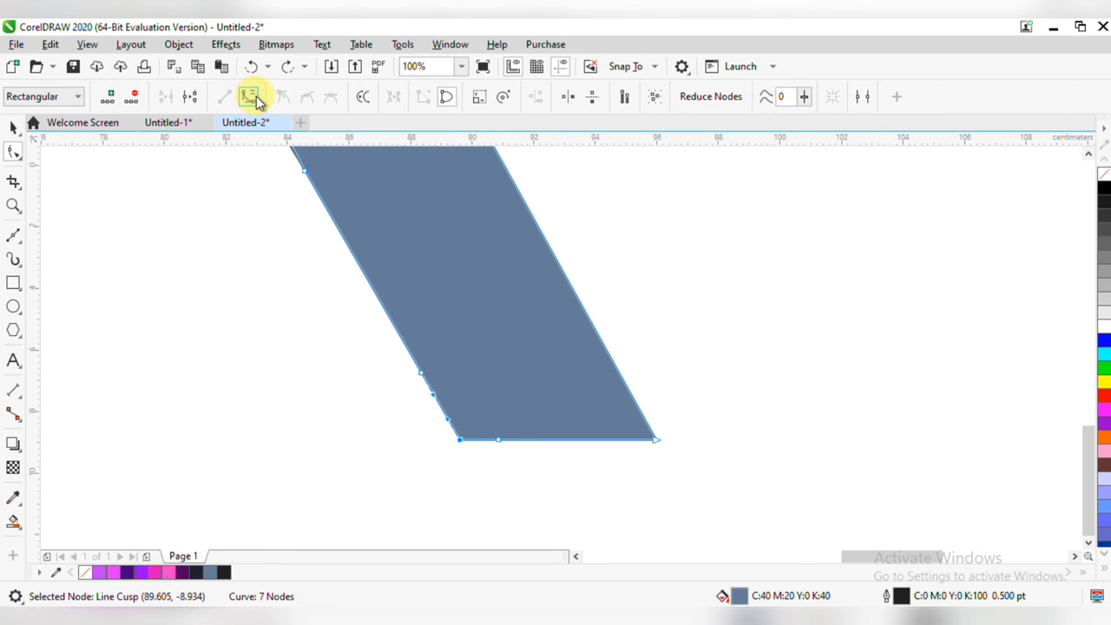
- Round the slanted shape's lower-left corner by converting the corner node's segment to a curve and deleting that node
{"action": "left_click", "coordinate": [249, 98]}
{"action": "left_click_drag", "start_coordinate": [373, 415], "coordinate": [463, 469]}
{"action": "key", "text": "Delete"}
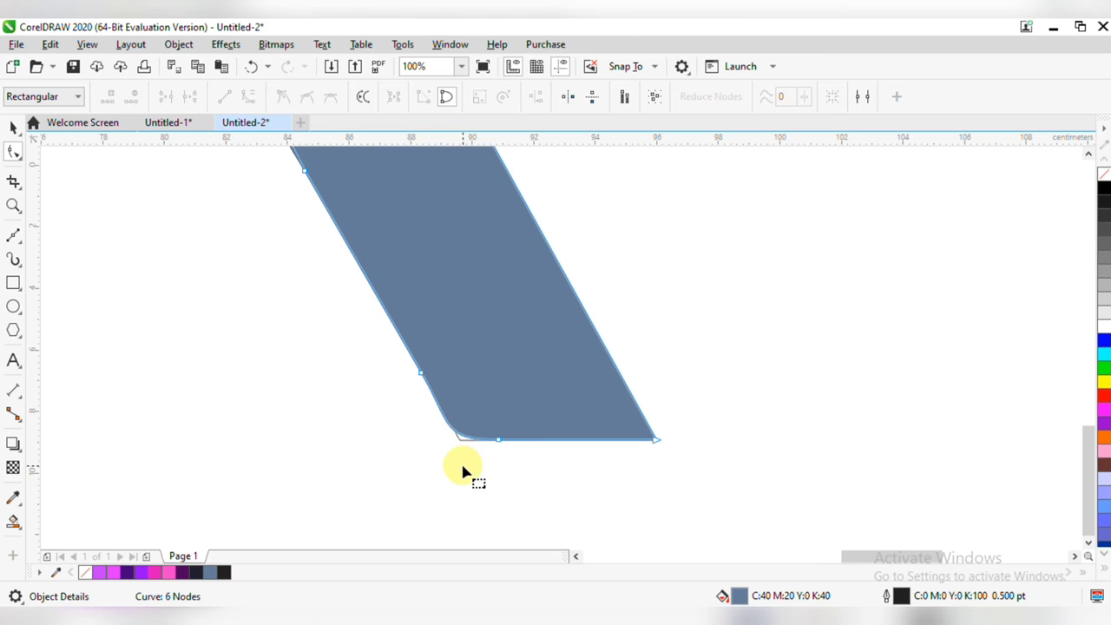
- Shift the rounded corner's bottom-edge node about 1 cm to the right to widen the curve
{"action": "left_click_drag", "start_coordinate": [486, 424], "coordinate": [521, 456]}
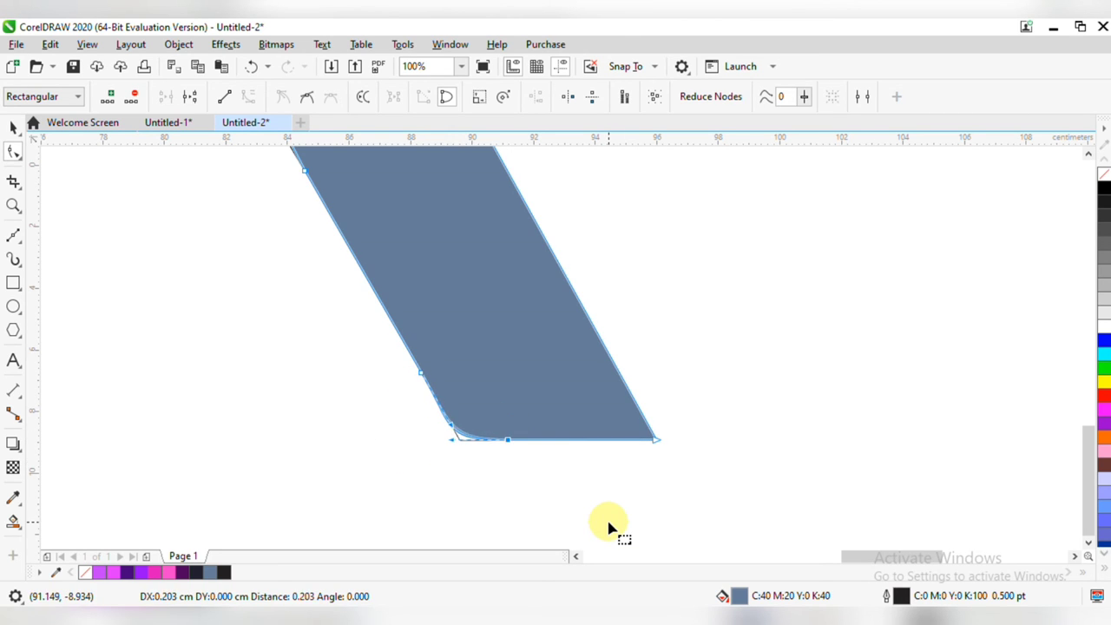
{"action": "key", "text": "Right"}
{"action": "key", "text": "Right"}
{"action": "key", "text": "Right"}
{"action": "key", "text": "Right"}
{"action": "key", "text": "Right"}
{"action": "key", "text": "Right"}
{"action": "key", "text": "Right"}
{"action": "key", "text": "Right"}
{"action": "key", "text": "Right"}
{"action": "key", "text": "Right"}
{"action": "key", "text": "Right"}
{"action": "key", "text": "Right"}
{"action": "key", "text": "Right"}
{"action": "key", "text": "Right"}
{"action": "key", "text": "Right"}
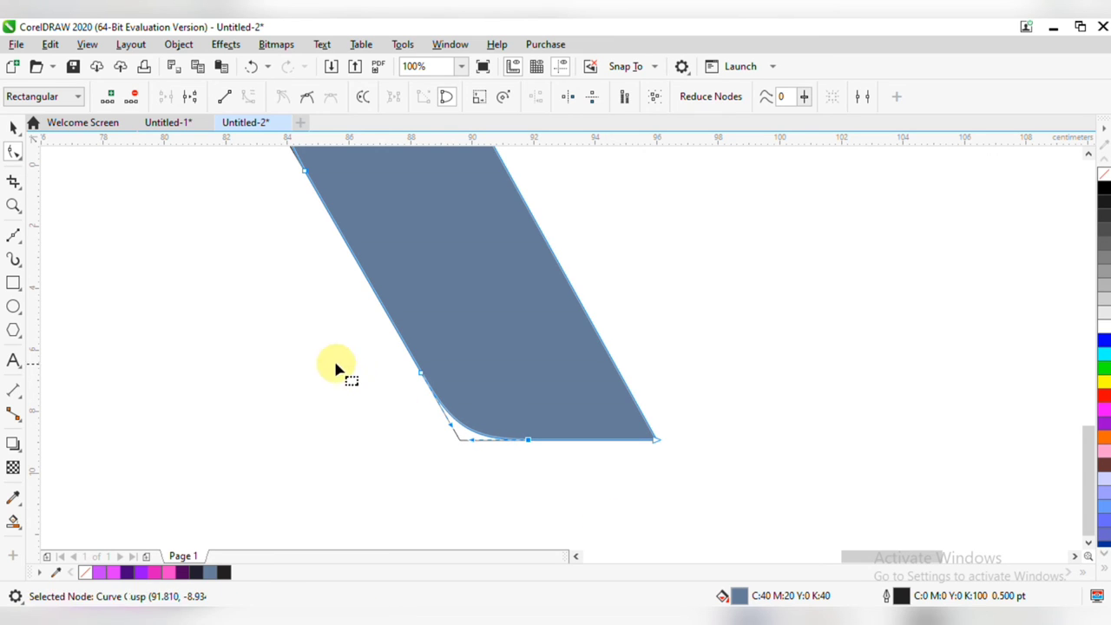
{"action": "left_click", "coordinate": [13, 128]}
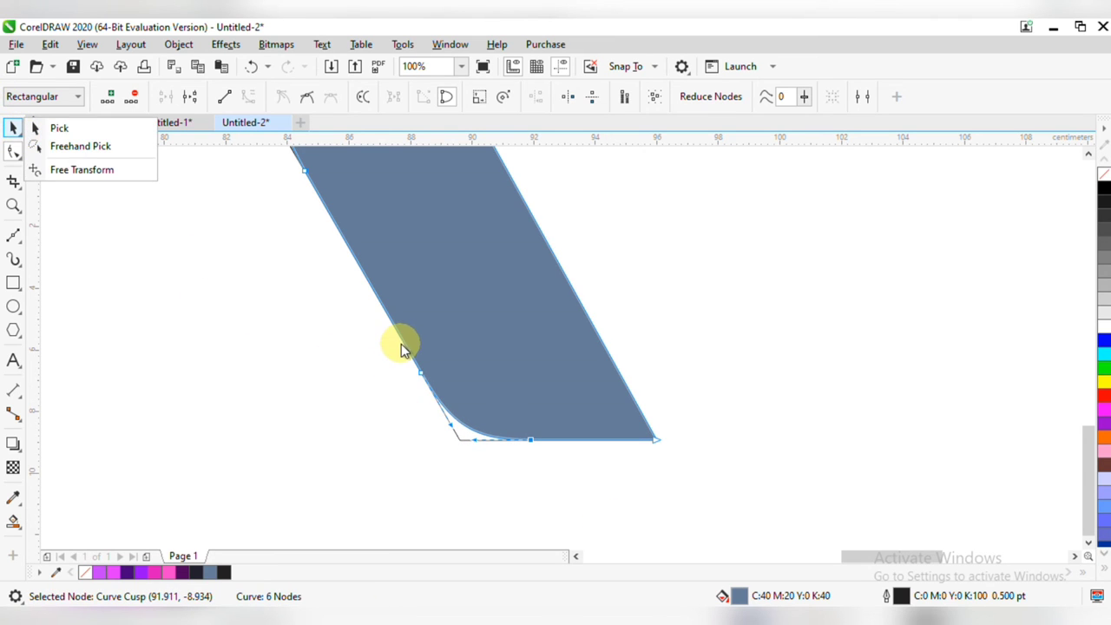
{"action": "left_click", "coordinate": [308, 383]}
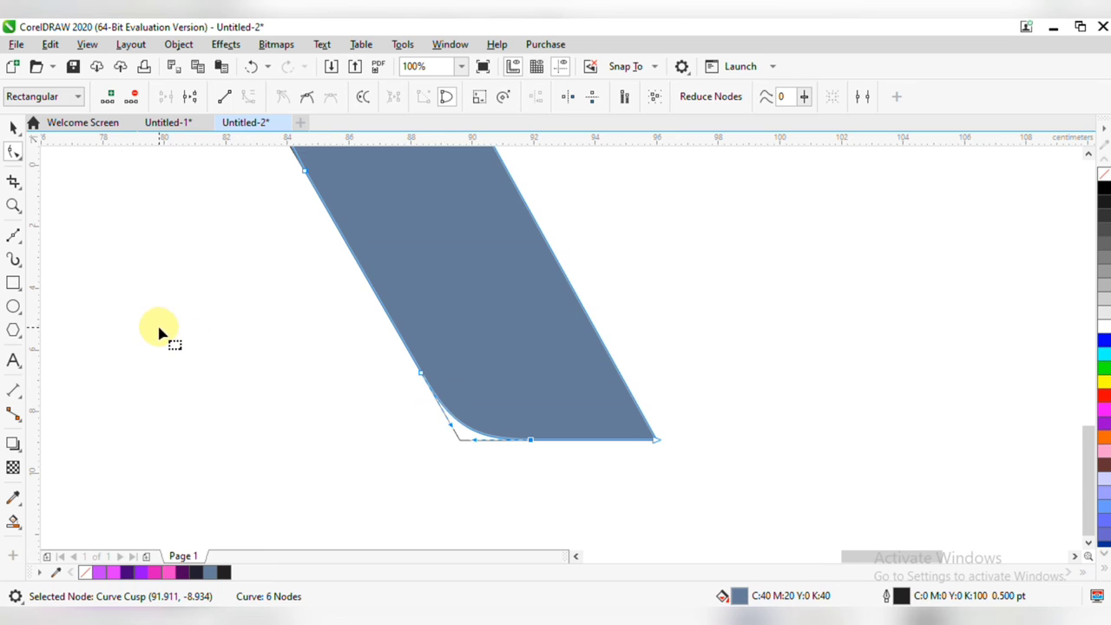
{"action": "scroll", "coordinate": [160, 331], "scroll_direction": "down", "scroll_amount": 1}
{"action": "left_click_drag", "start_coordinate": [165, 335], "coordinate": [305, 459]}
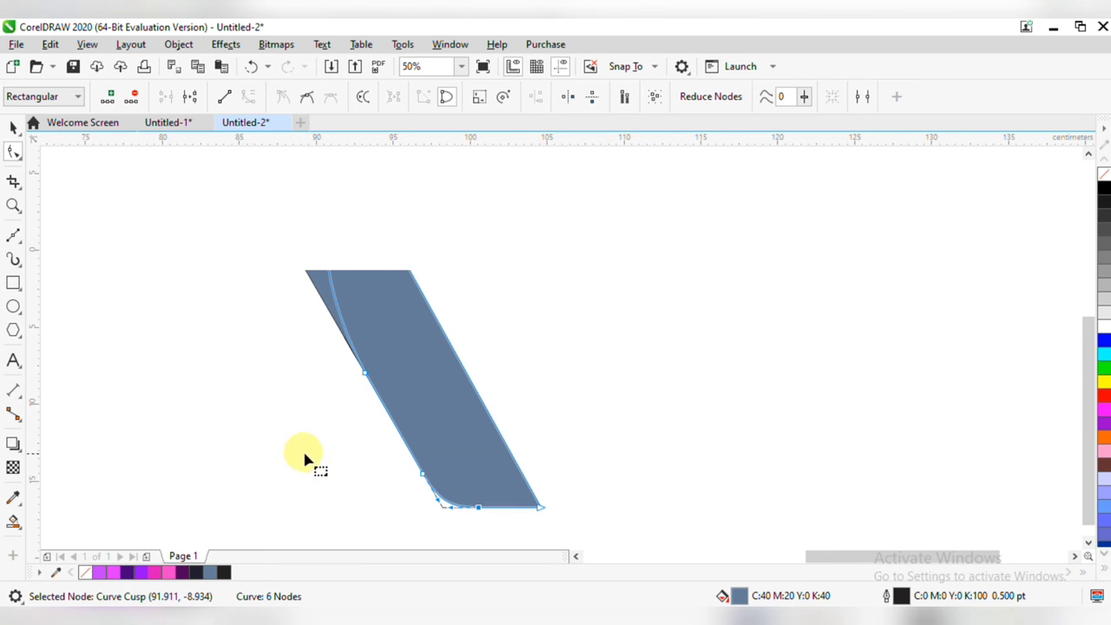
{"action": "left_click", "coordinate": [11, 126]}
{"action": "scroll", "coordinate": [379, 399], "scroll_direction": "down", "scroll_amount": 1}
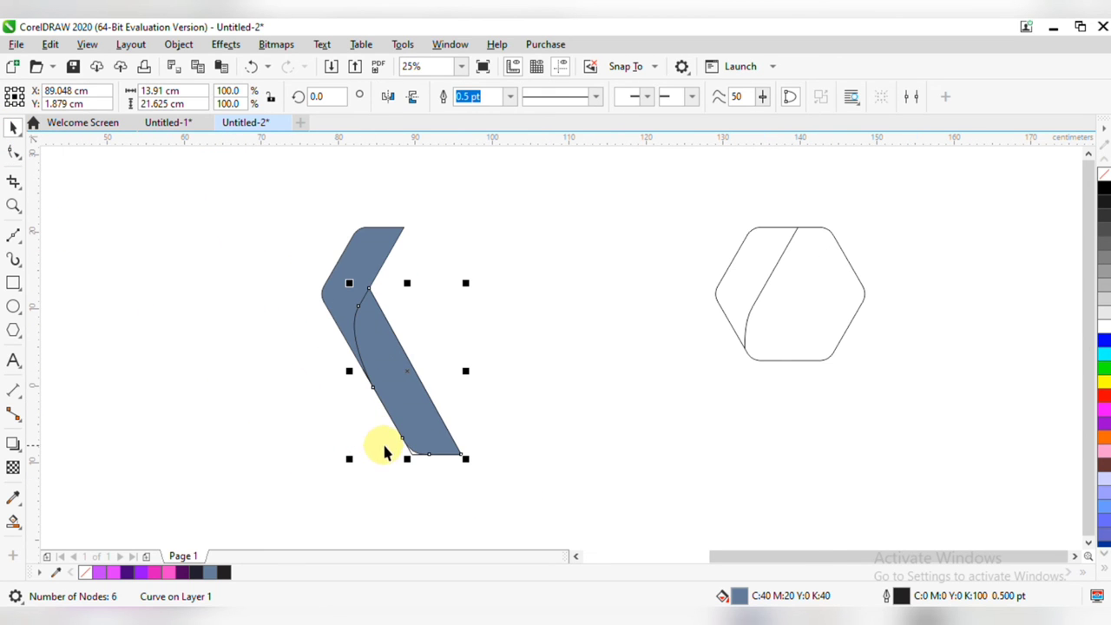
{"action": "left_click", "coordinate": [325, 426]}
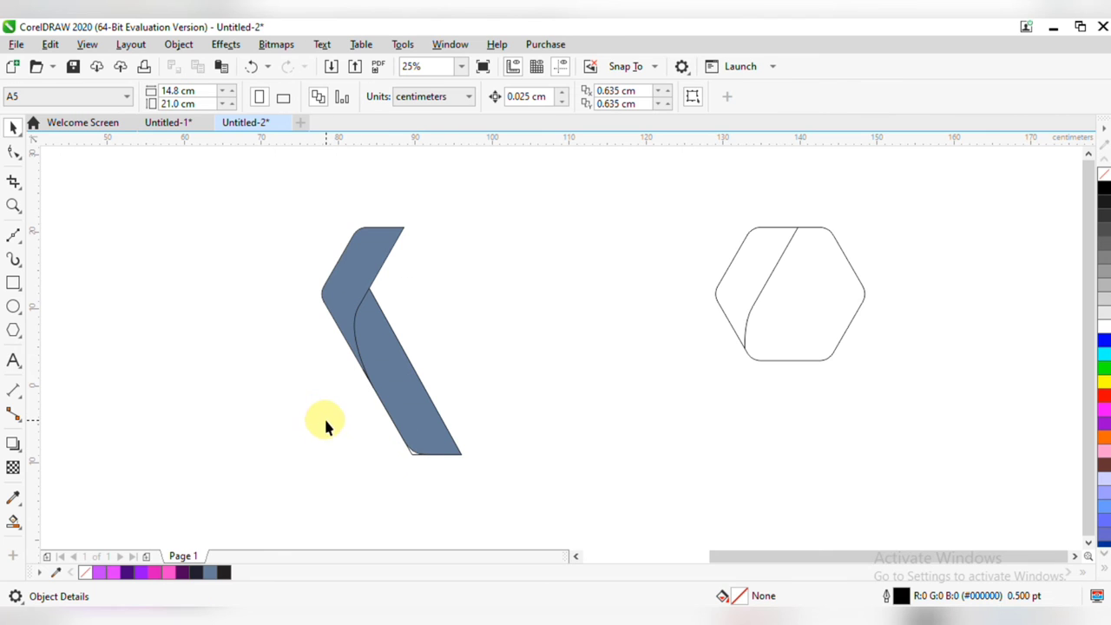
- Delete the leftover diagonal and horizontal construction lines at the slanted shape's rounded corner
{"action": "left_click", "coordinate": [409, 455]}
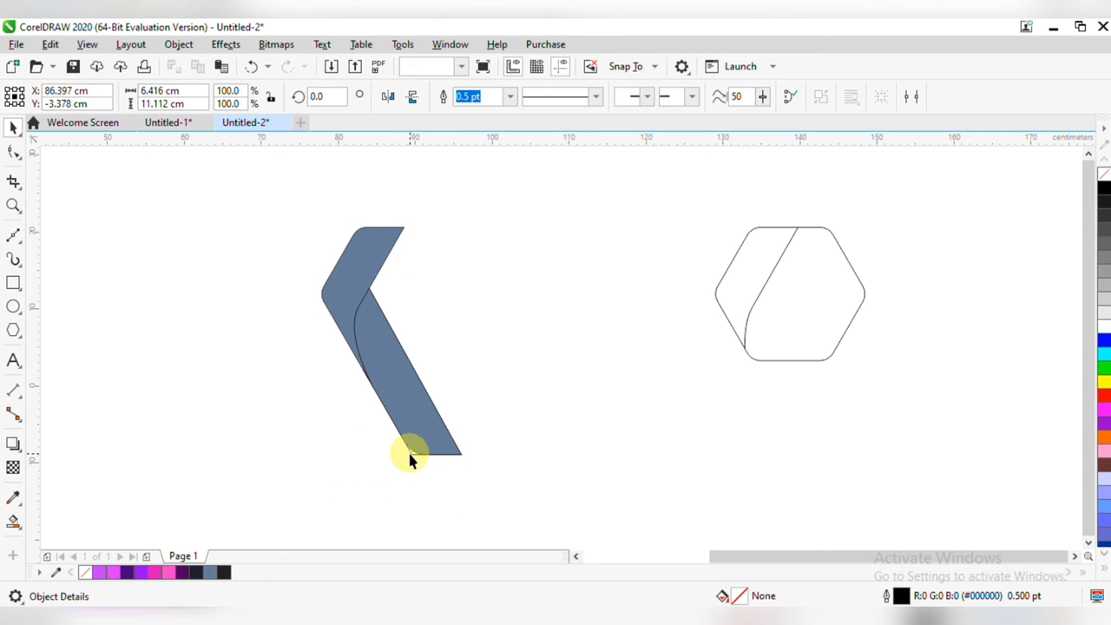
{"action": "left_click", "coordinate": [487, 508]}
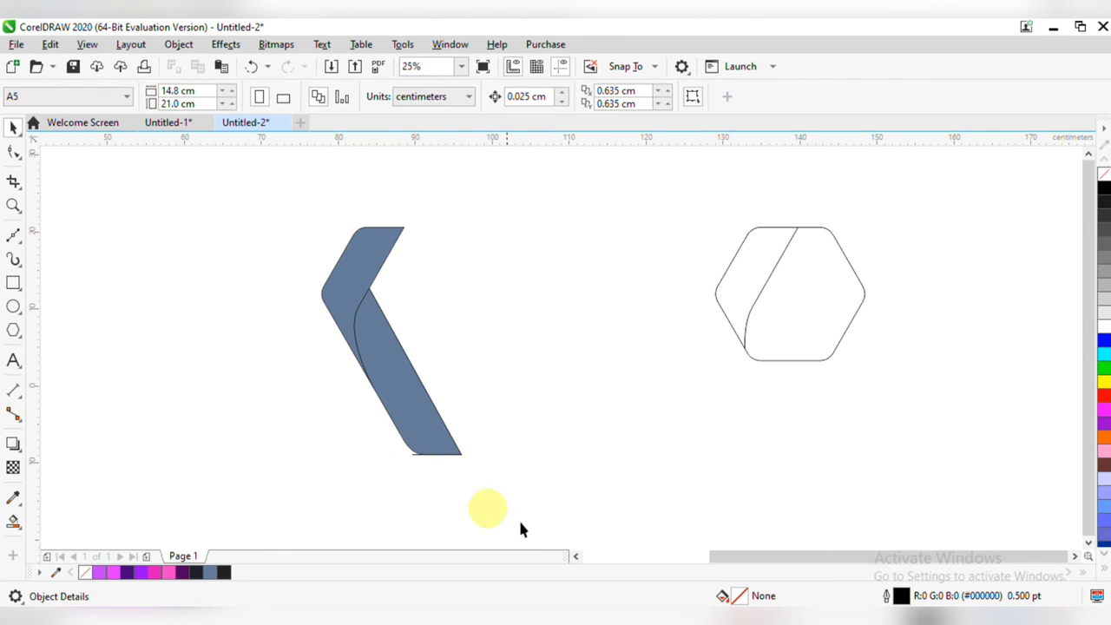
{"action": "scroll", "coordinate": [419, 472], "scroll_direction": "up", "scroll_amount": 1}
{"action": "left_click", "coordinate": [423, 448]}
{"action": "key", "text": "Delete"}
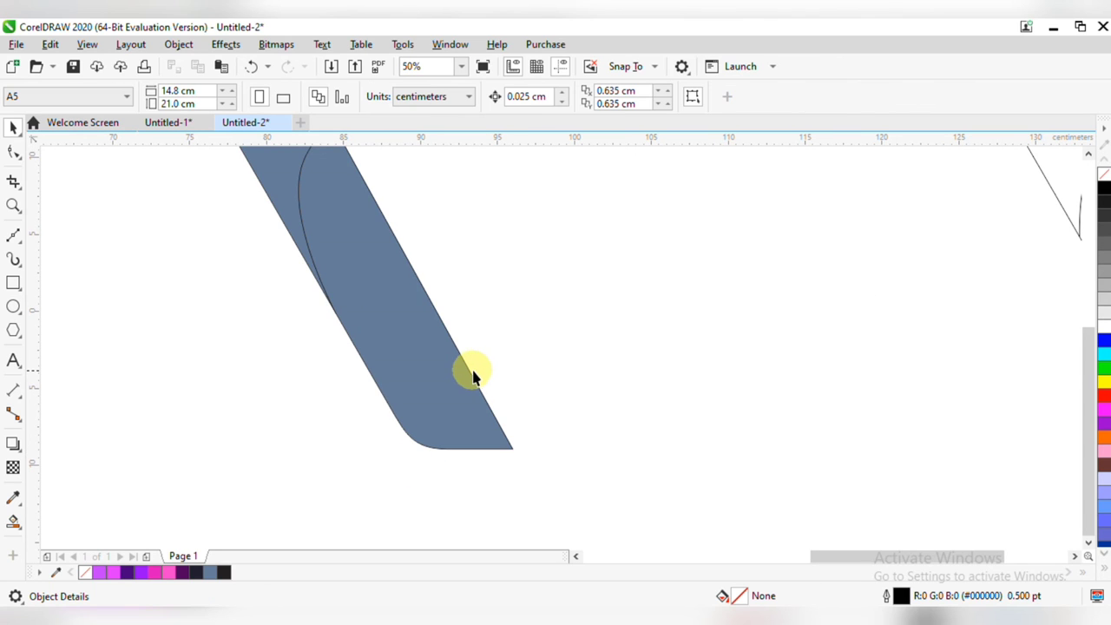
- Delete the leftover diagonal line along the slanted shape's right edge, keeping the slanted shape itself
{"action": "left_click", "coordinate": [471, 372]}
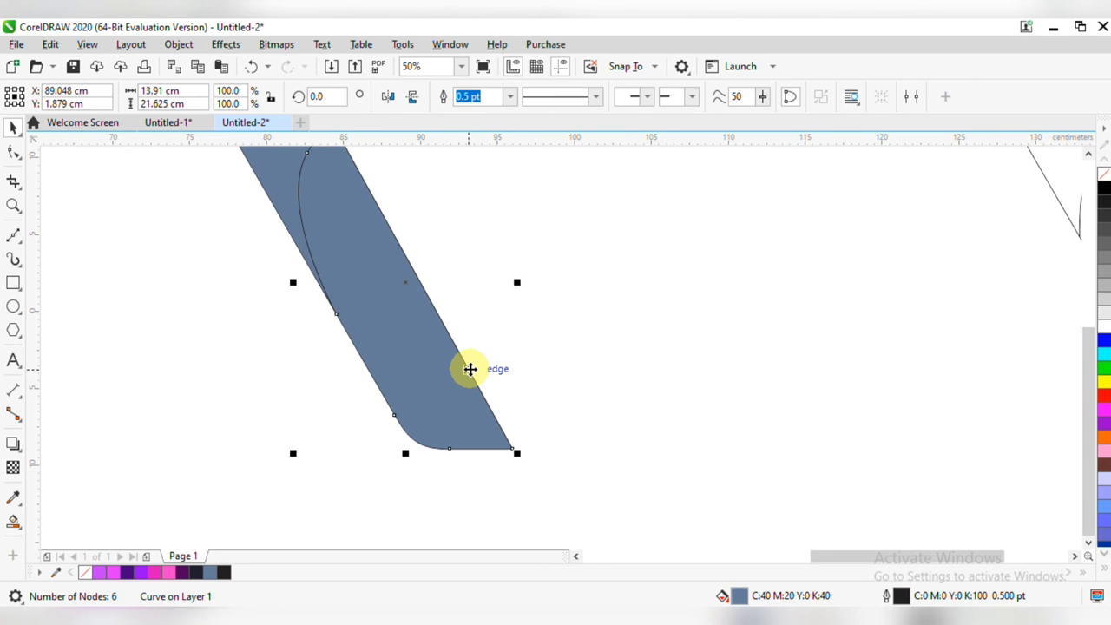
{"action": "key", "text": "Delete"}
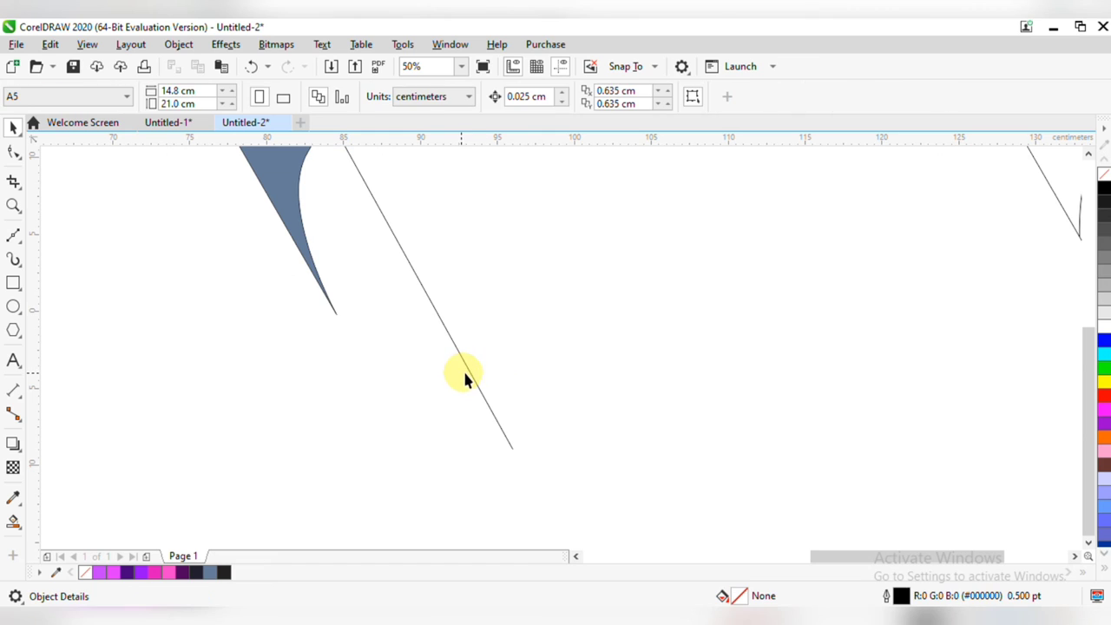
{"action": "left_click", "coordinate": [469, 373]}
{"action": "key", "text": "Delete"}
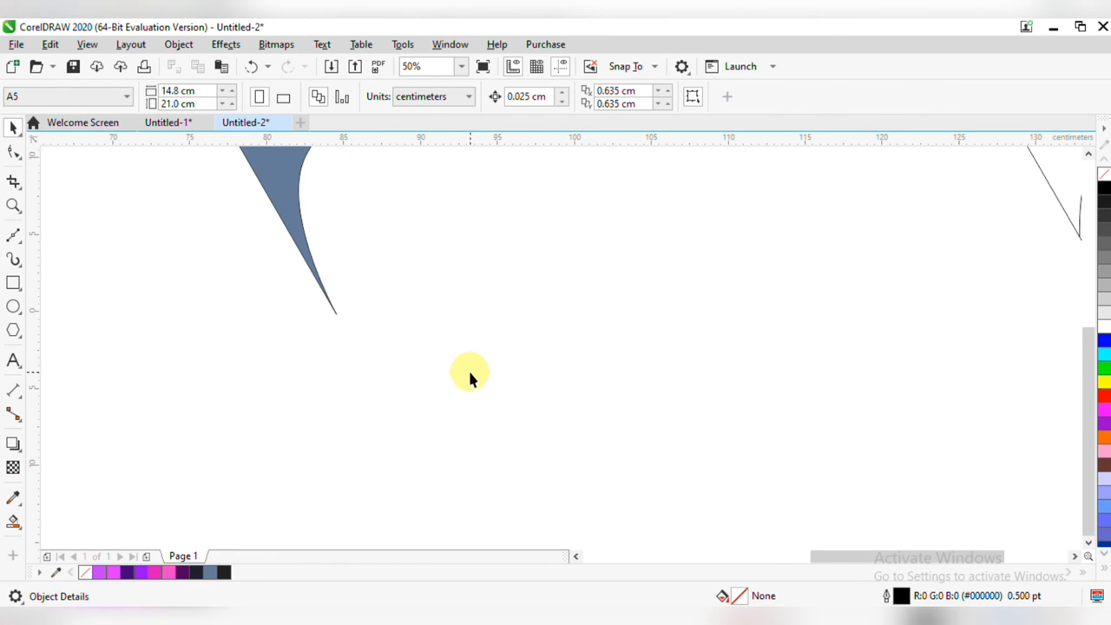
{"action": "key", "text": "ctrl+z"}
{"action": "key", "text": "ctrl+z"}
{"action": "key", "text": "ctrl+z"}
{"action": "scroll", "coordinate": [487, 476], "scroll_direction": "down", "scroll_amount": 2}
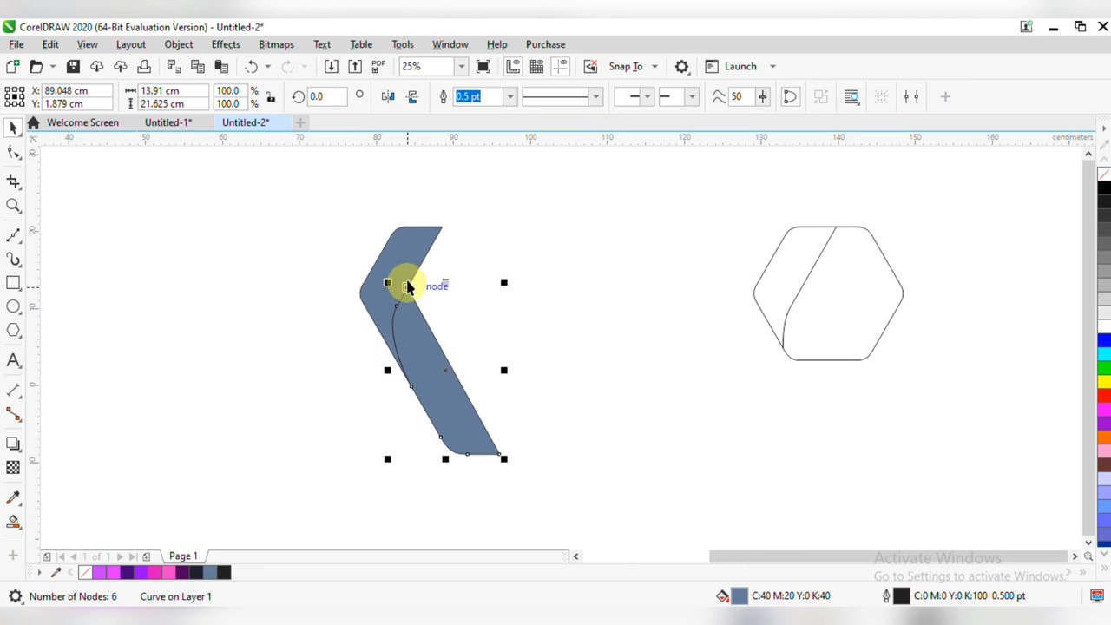
- Place a copy of the upper shape 2.414 cm to its left and Smart Fill the strip of the original left uncovered
{"action": "left_click", "coordinate": [406, 248]}
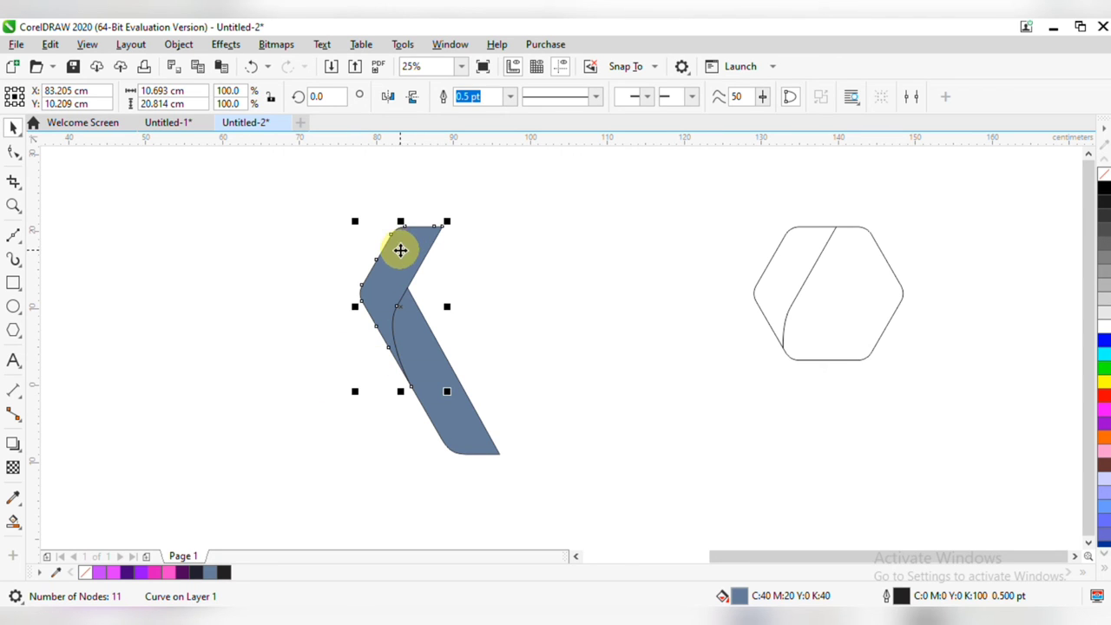
{"action": "mouse_move", "coordinate": [400, 250]}
{"action": "left_mouse_down"}
{"action": "mouse_move", "coordinate": [436, 264]}
{"action": "mouse_move", "coordinate": [389, 246]}
{"action": "left_mouse_up"}
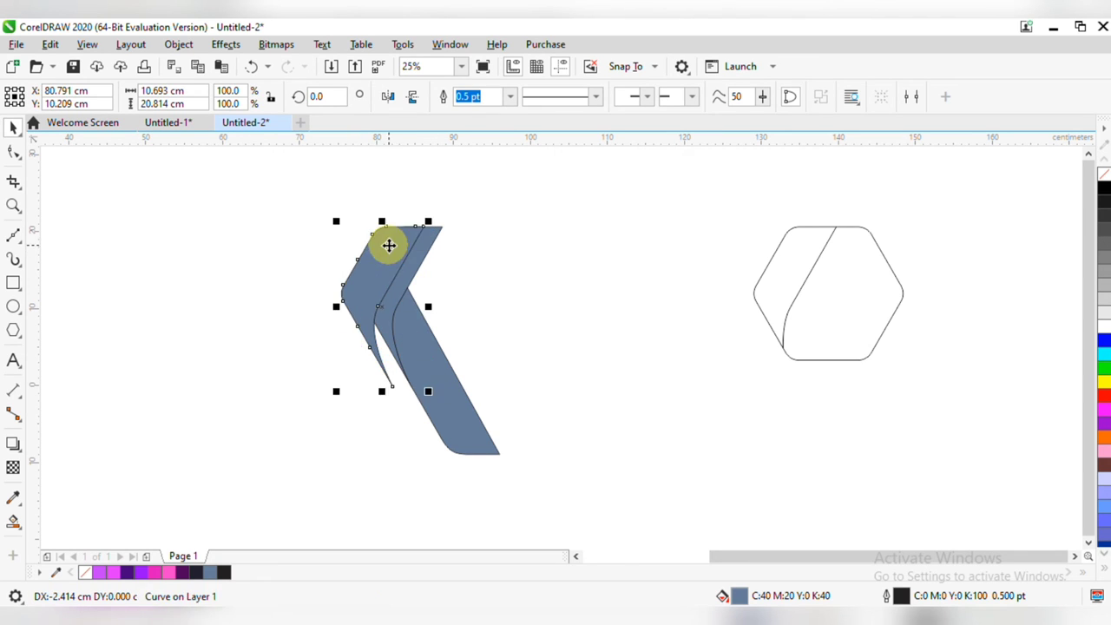
{"action": "left_click", "coordinate": [13, 519]}
{"action": "left_click", "coordinate": [411, 262]}
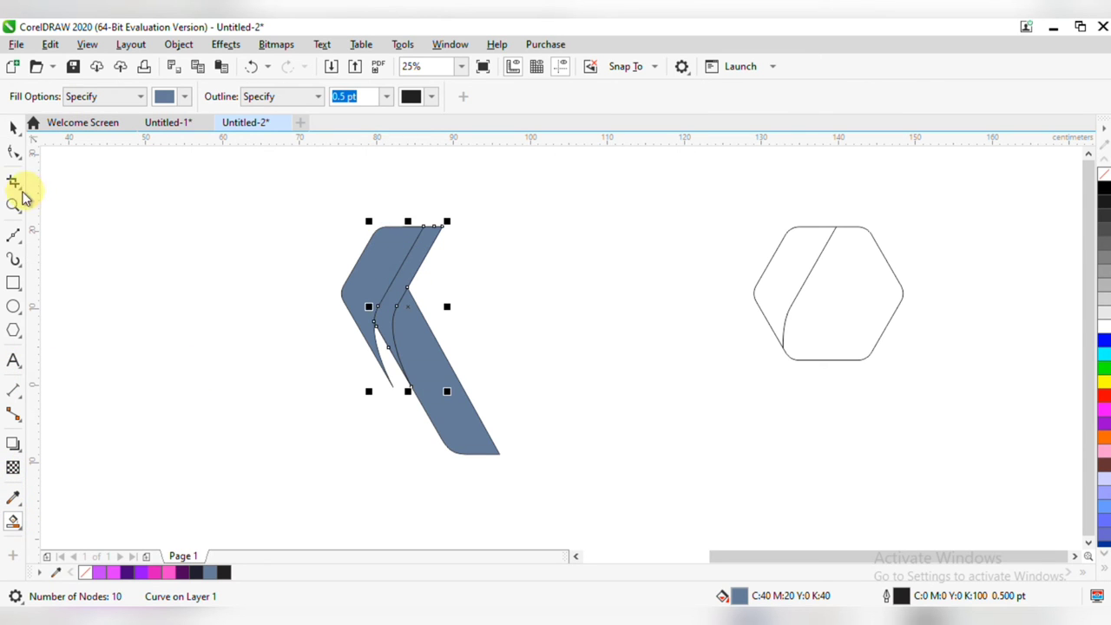
- Delete the shifted copy of the upper shape, keeping the original and the new strip
{"action": "left_click", "coordinate": [13, 127]}
{"action": "left_click", "coordinate": [238, 228]}
{"action": "left_click", "coordinate": [376, 251]}
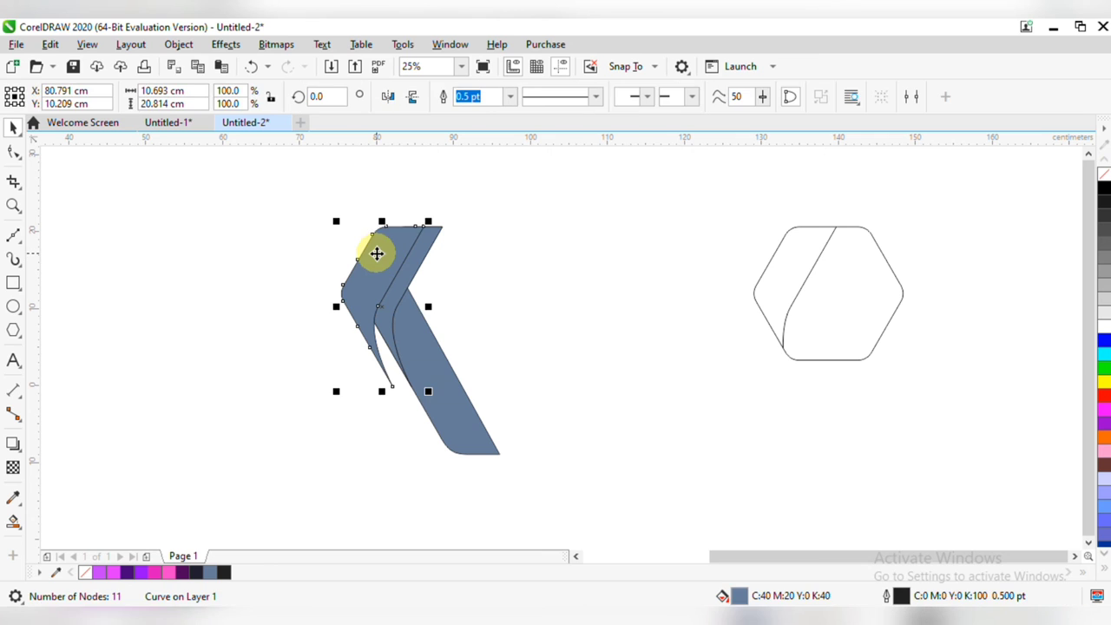
{"action": "key", "text": "Delete"}
{"action": "left_click", "coordinate": [382, 289]}
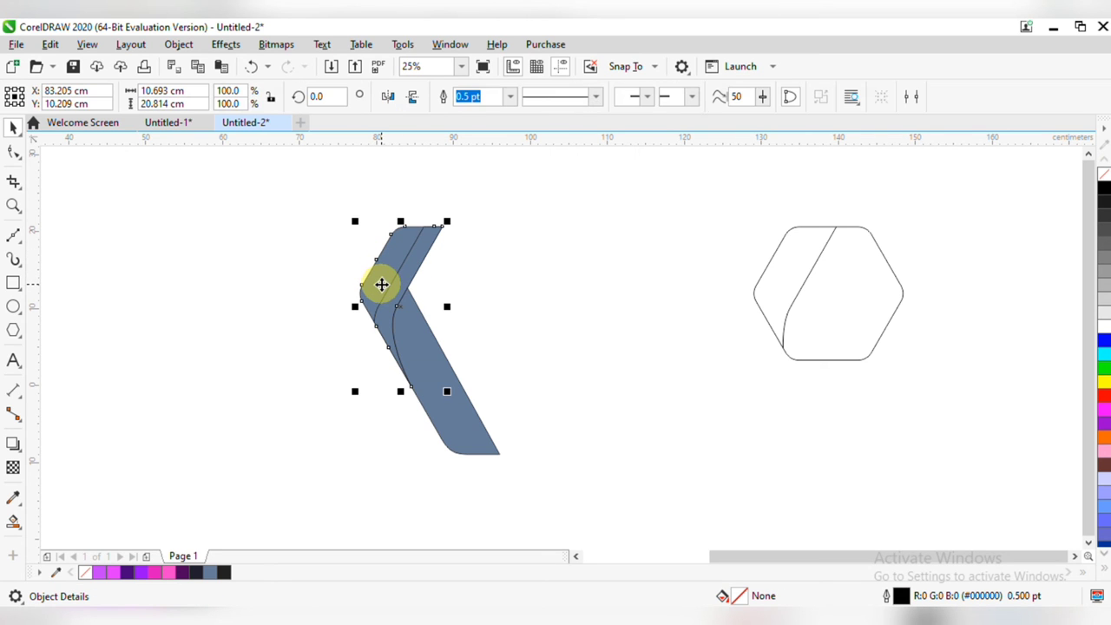
- Remove the outlines from the upper shape, the strip and the slanted shape together
{"action": "left_click_drag", "start_coordinate": [263, 159], "coordinate": [573, 474]}
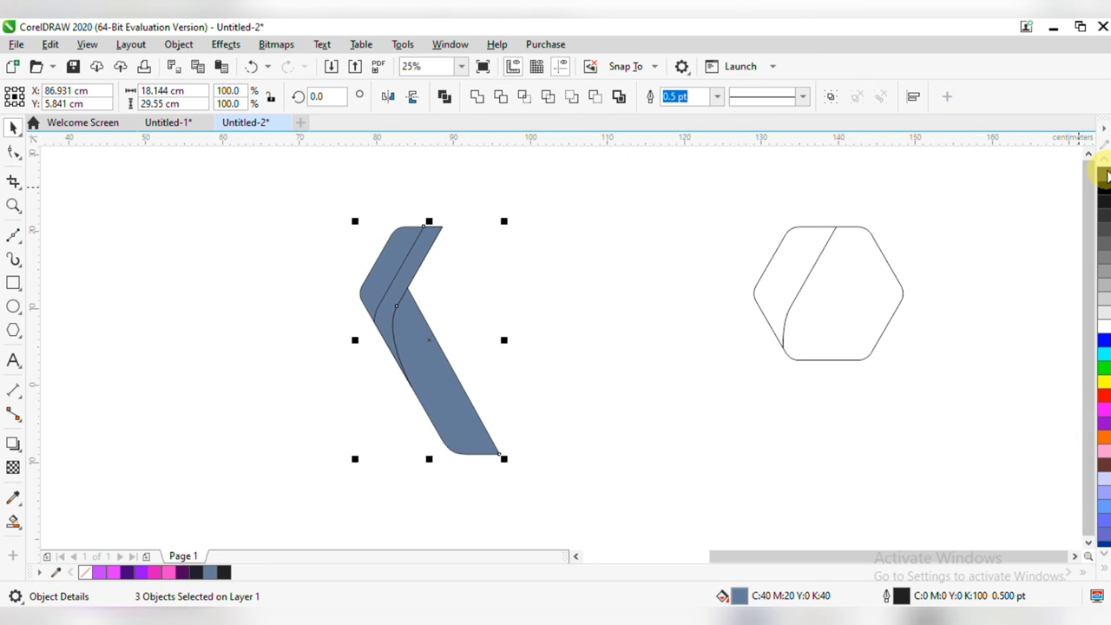
{"action": "right_click", "coordinate": [1103, 174]}
{"action": "left_click", "coordinate": [543, 269]}
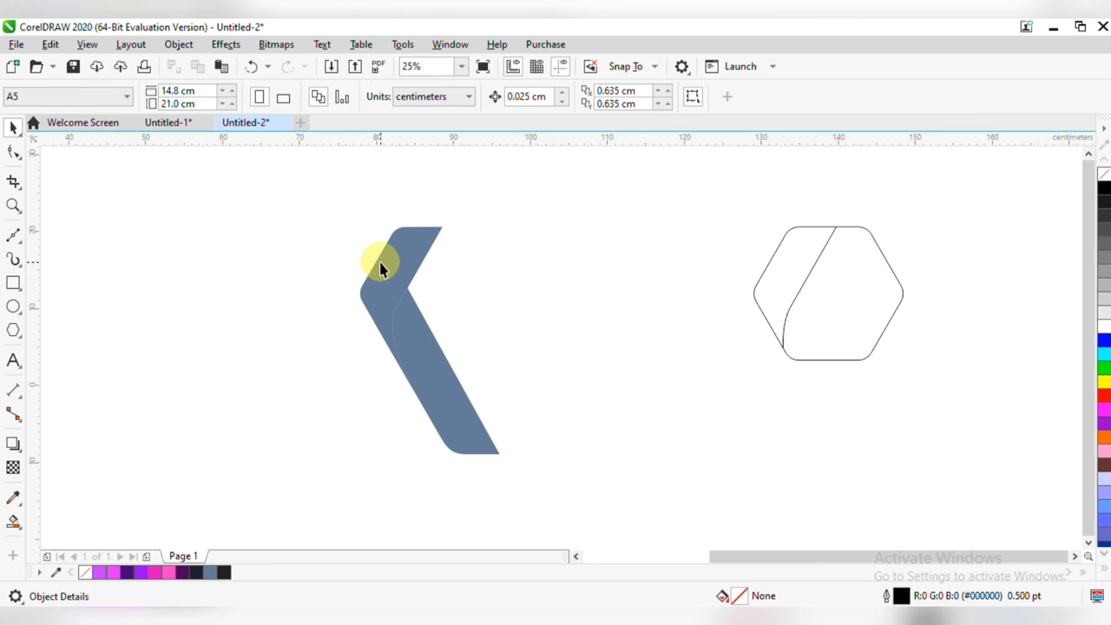
- Fill the upper shape with light purple and the strip along its inner edge with bright magenta
{"action": "left_click", "coordinate": [379, 267]}
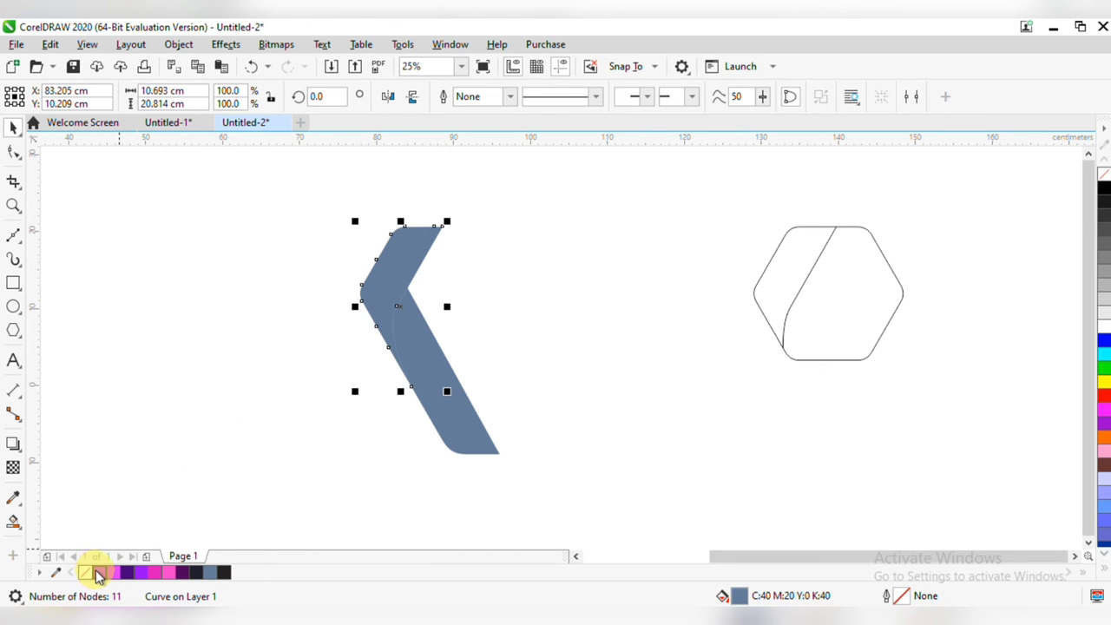
{"action": "left_click", "coordinate": [98, 575]}
{"action": "left_click", "coordinate": [443, 279]}
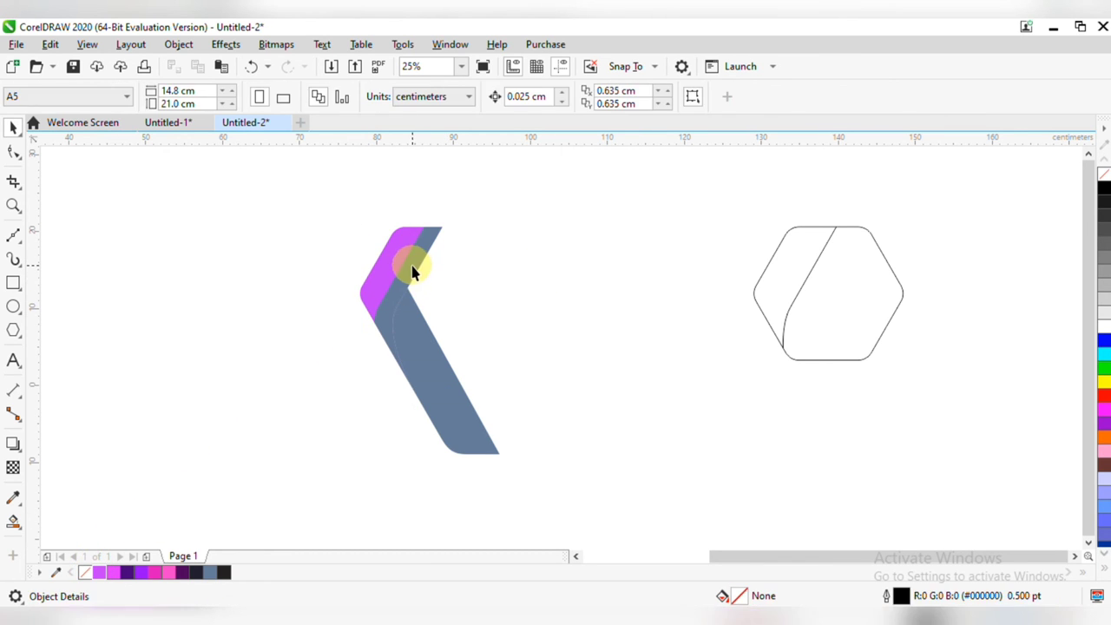
{"action": "left_click", "coordinate": [413, 271]}
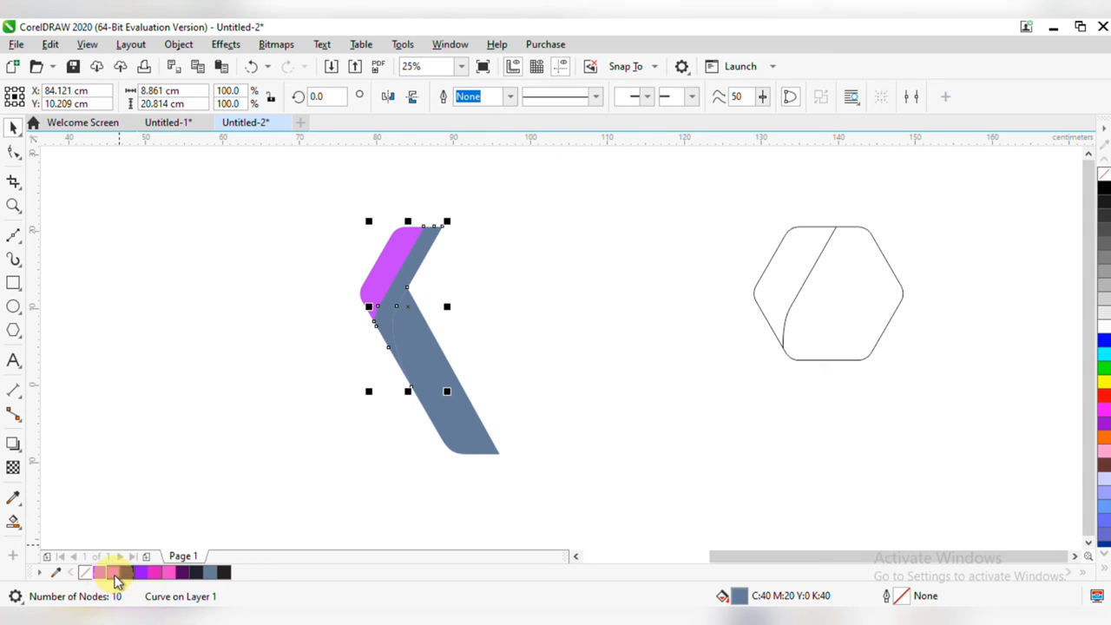
{"action": "left_click", "coordinate": [113, 573]}
{"action": "left_click", "coordinate": [531, 258]}
- Apply a linear fountain fill to the slanted shape, running from the upper shape's left corner to below the slanted shape's lower end
{"action": "left_click", "coordinate": [447, 374]}
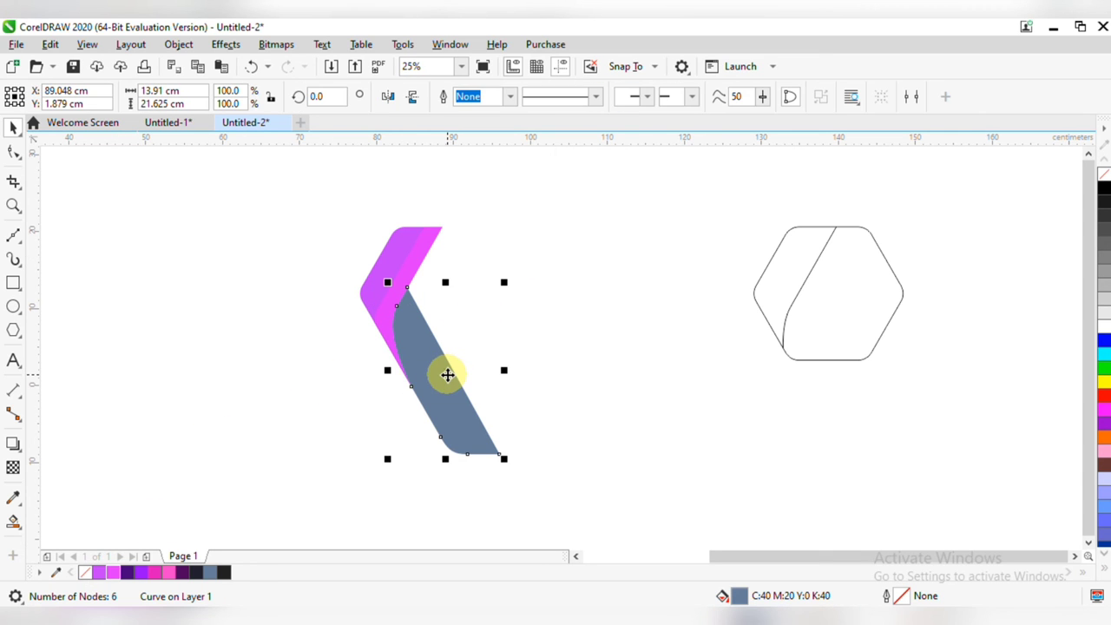
{"action": "left_click", "coordinate": [11, 526]}
{"action": "left_click", "coordinate": [79, 521]}
{"action": "left_click_drag", "start_coordinate": [361, 284], "coordinate": [507, 518]}
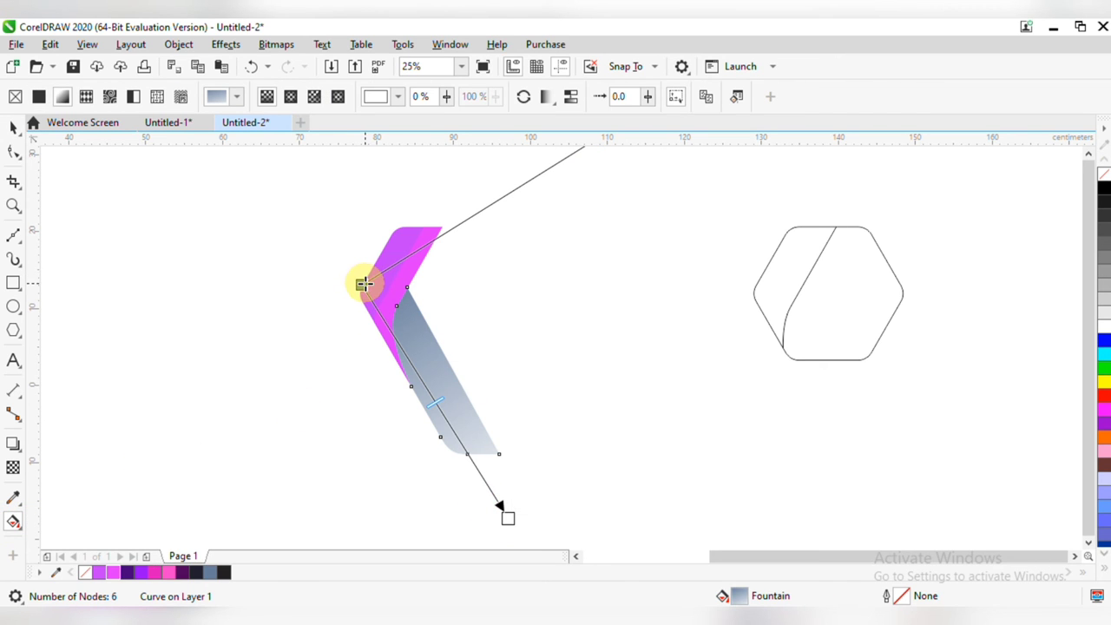
- Set the gradient's start colour to dark purple and its end colour to pink #FF3DCA
{"action": "left_click", "coordinate": [362, 285]}
{"action": "left_click", "coordinate": [128, 573]}
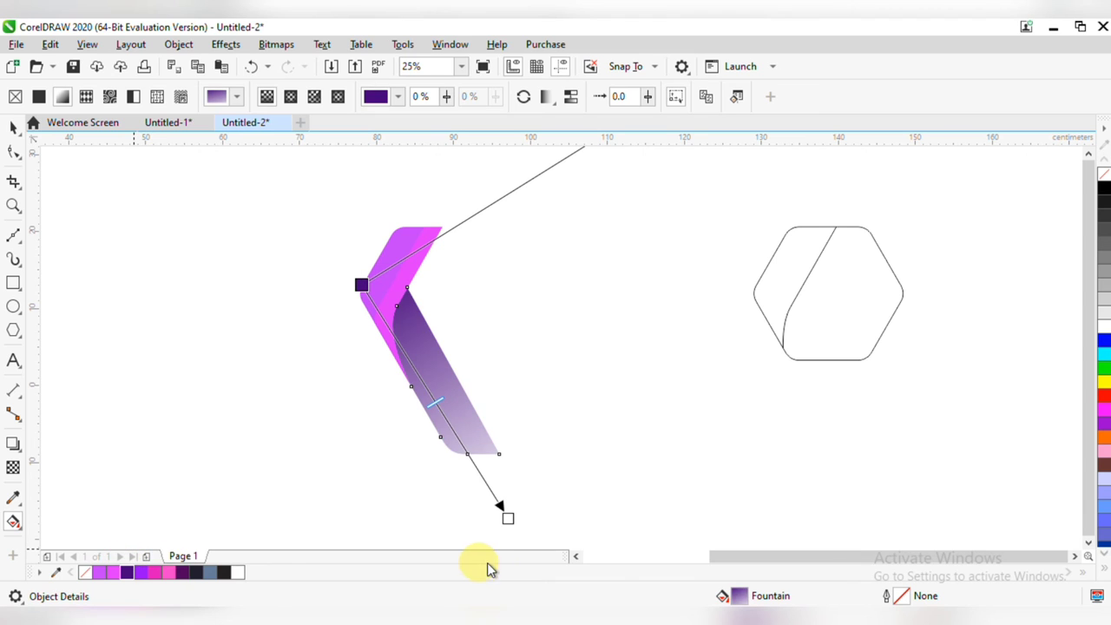
{"action": "left_click", "coordinate": [507, 516]}
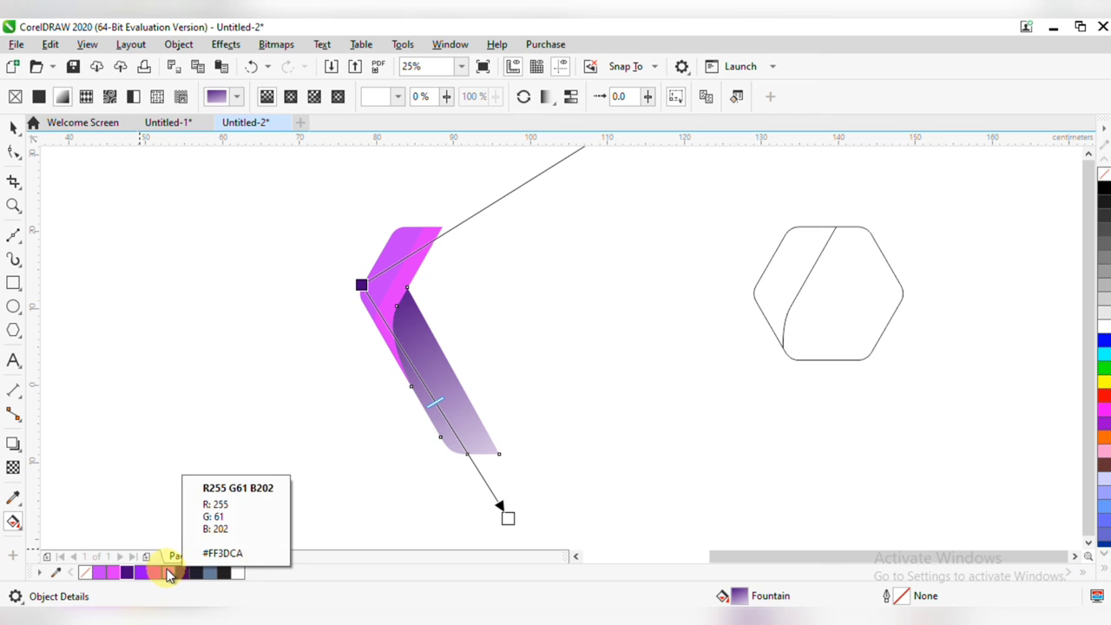
{"action": "left_click", "coordinate": [170, 572]}
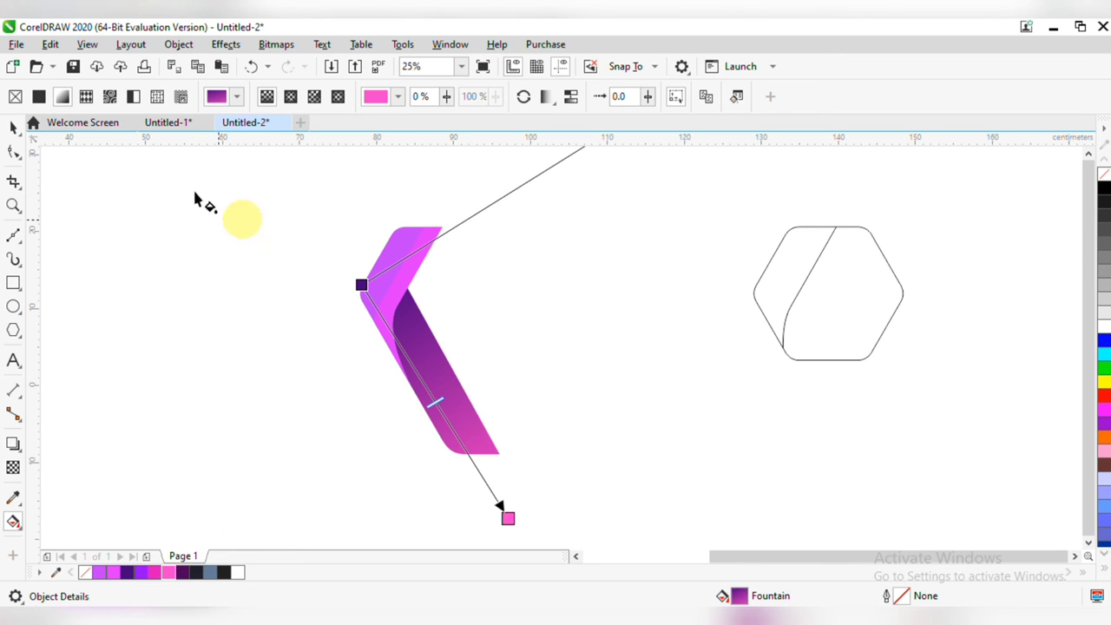
- Recolour the upper shape to deep pink #DD10BB and the strip along its inner edge to lighter pink #FF3DCA
{"action": "left_click", "coordinate": [13, 127]}
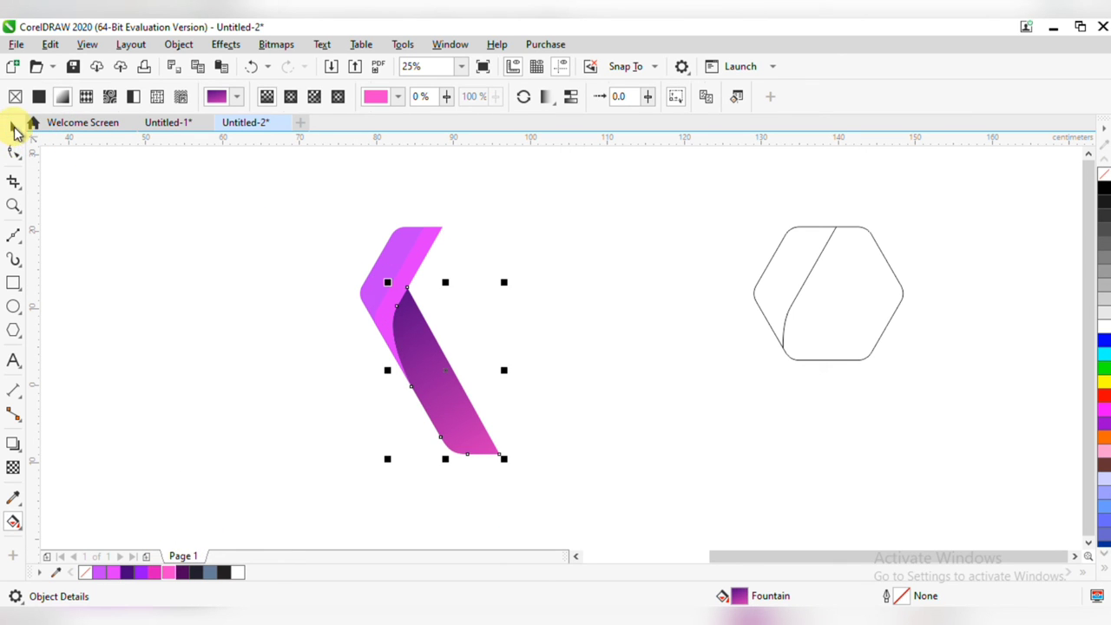
{"action": "left_click", "coordinate": [322, 223]}
{"action": "left_click", "coordinate": [384, 264]}
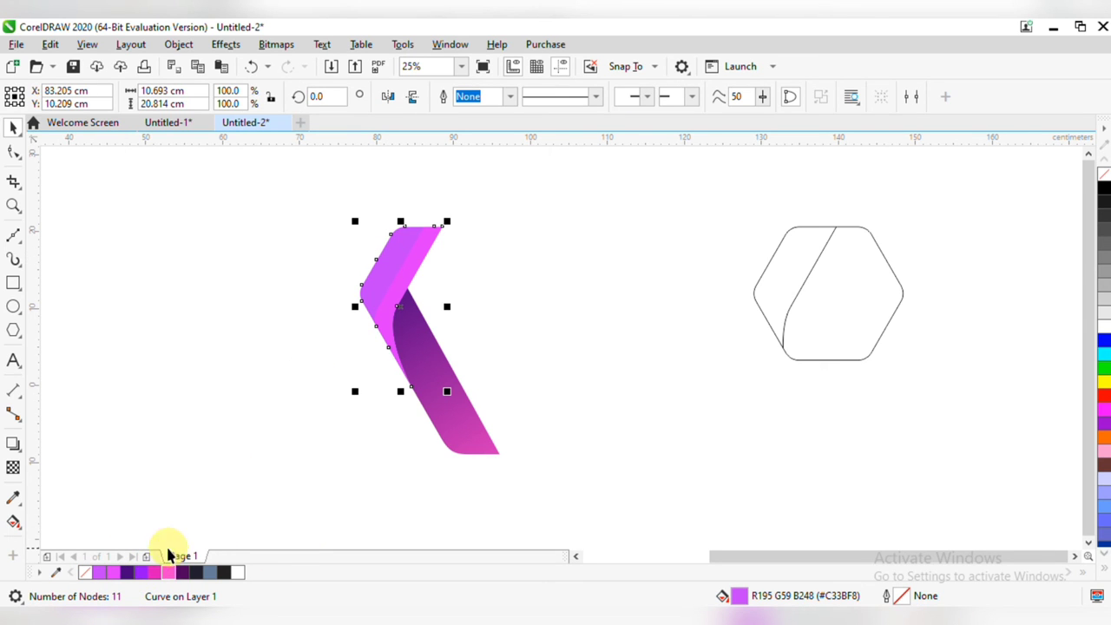
{"action": "left_click", "coordinate": [153, 574]}
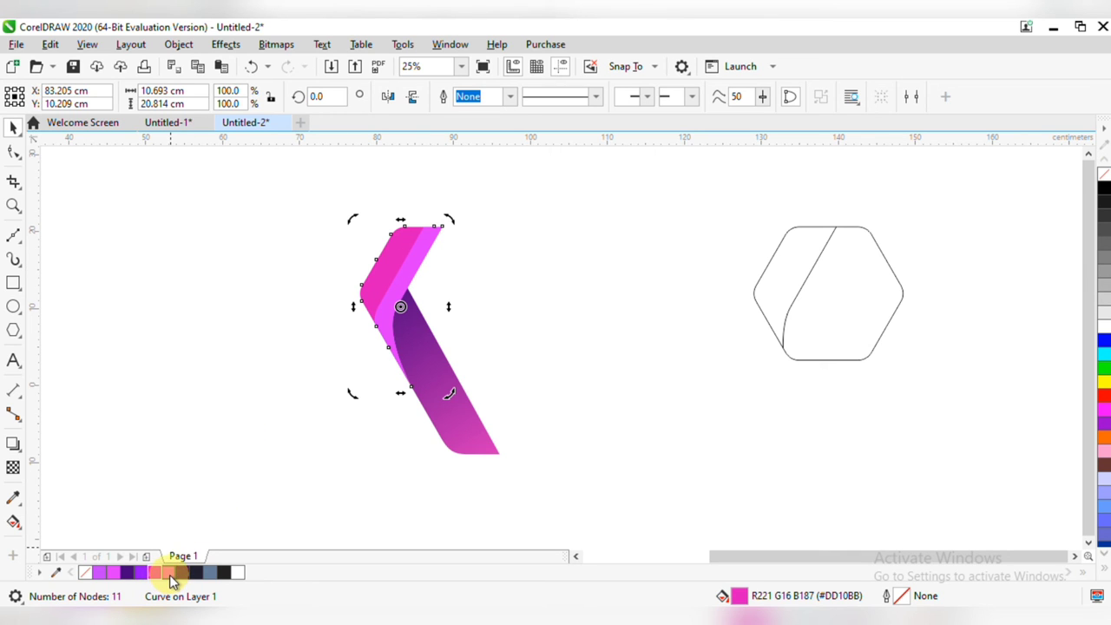
{"action": "left_click", "coordinate": [171, 576]}
{"action": "left_click", "coordinate": [537, 234]}
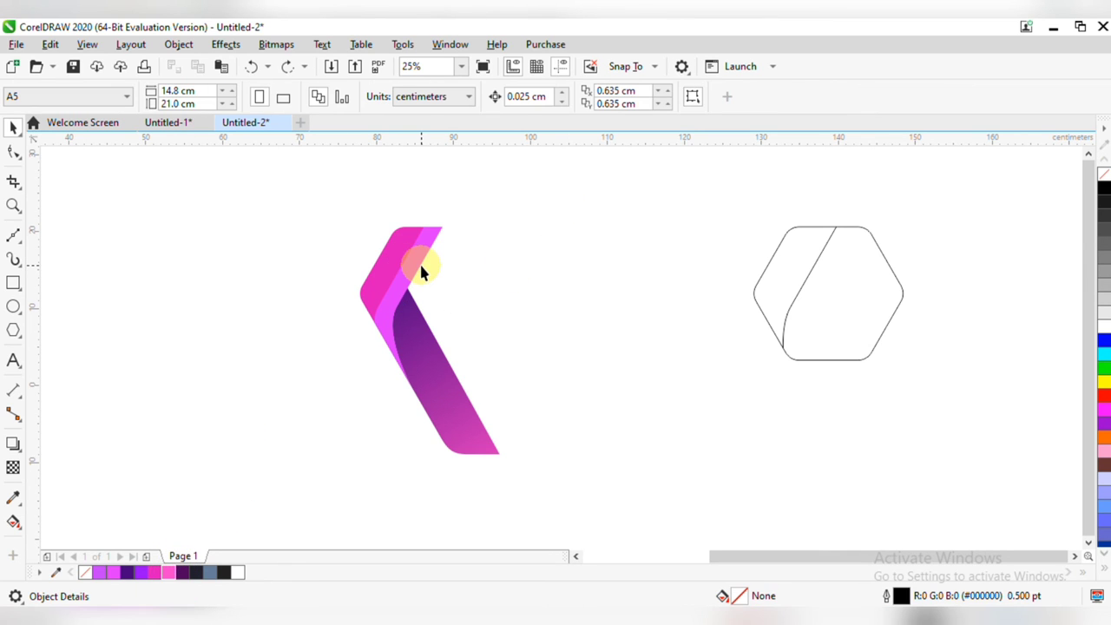
{"action": "left_click", "coordinate": [420, 268]}
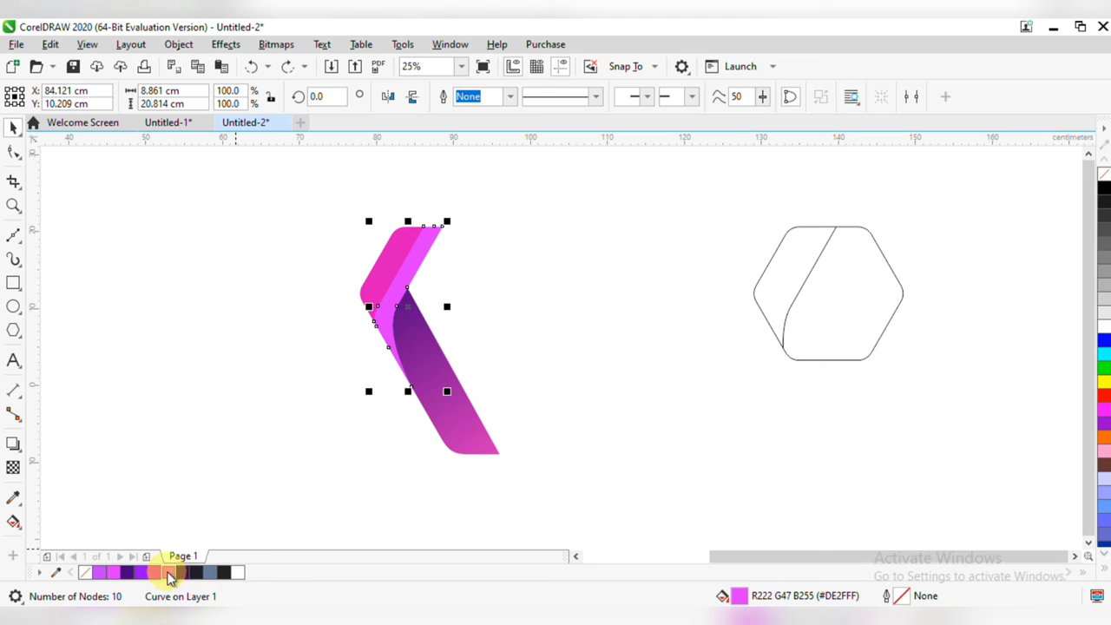
- Change the start colour of the slanted shape's gradient to dark plum
{"action": "left_click", "coordinate": [452, 426]}
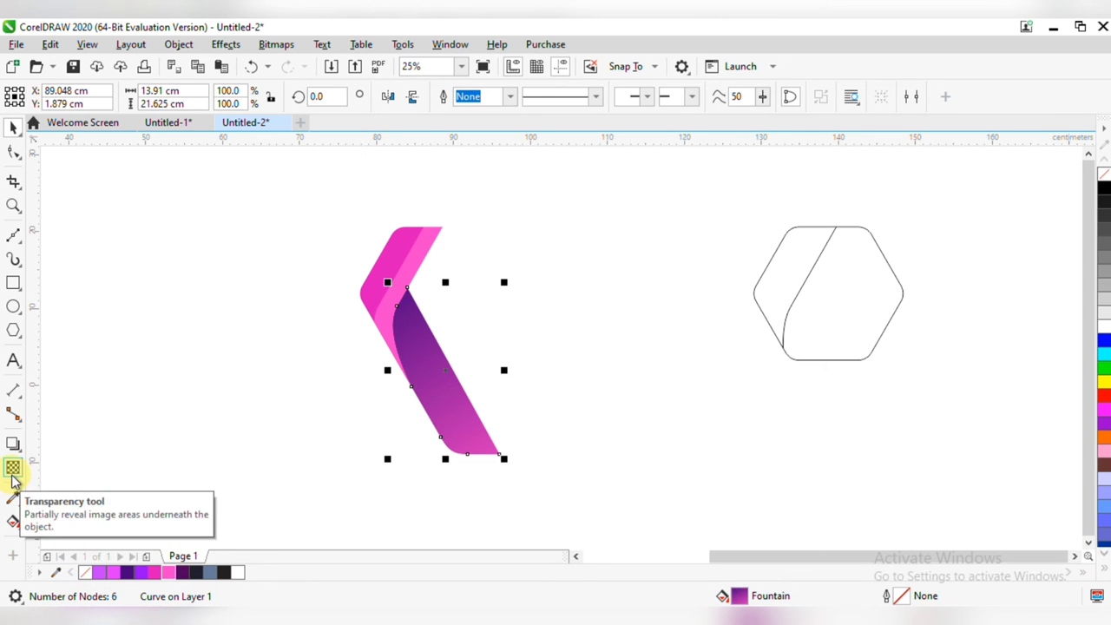
{"action": "left_click", "coordinate": [13, 521]}
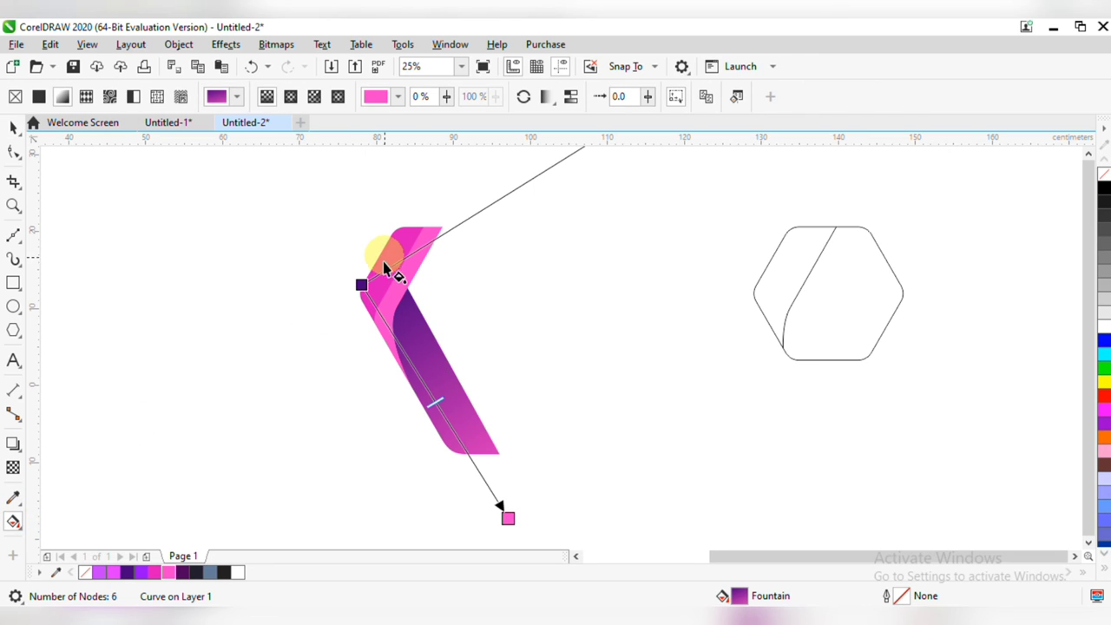
{"action": "left_click", "coordinate": [363, 283]}
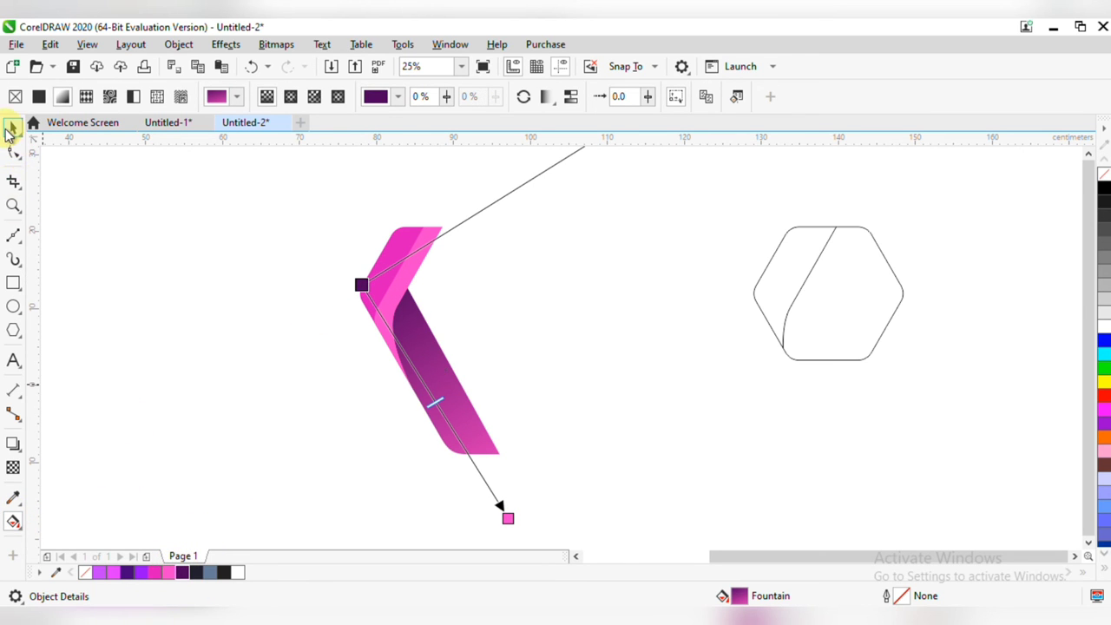
- Duplicate the three coloured shapes about 15.45 cm horizontally to the right and mirror the copy both vertically and horizontally
{"action": "left_click", "coordinate": [13, 127]}
{"action": "left_click_drag", "start_coordinate": [479, 431], "coordinate": [550, 494]}
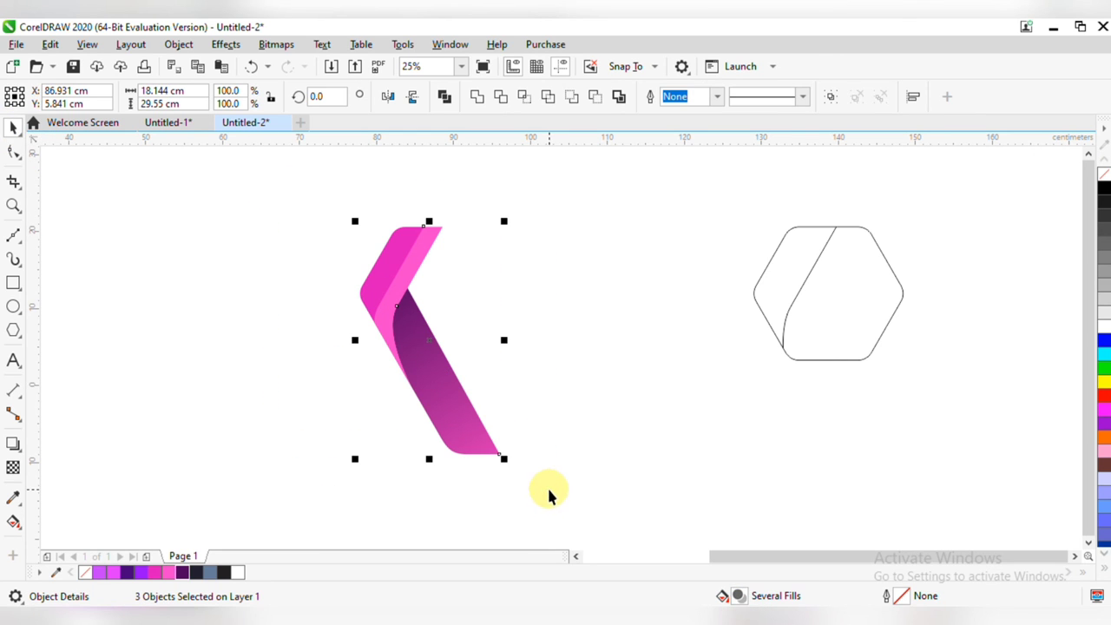
{"action": "left_click_drag", "start_coordinate": [399, 248], "coordinate": [518, 248]}
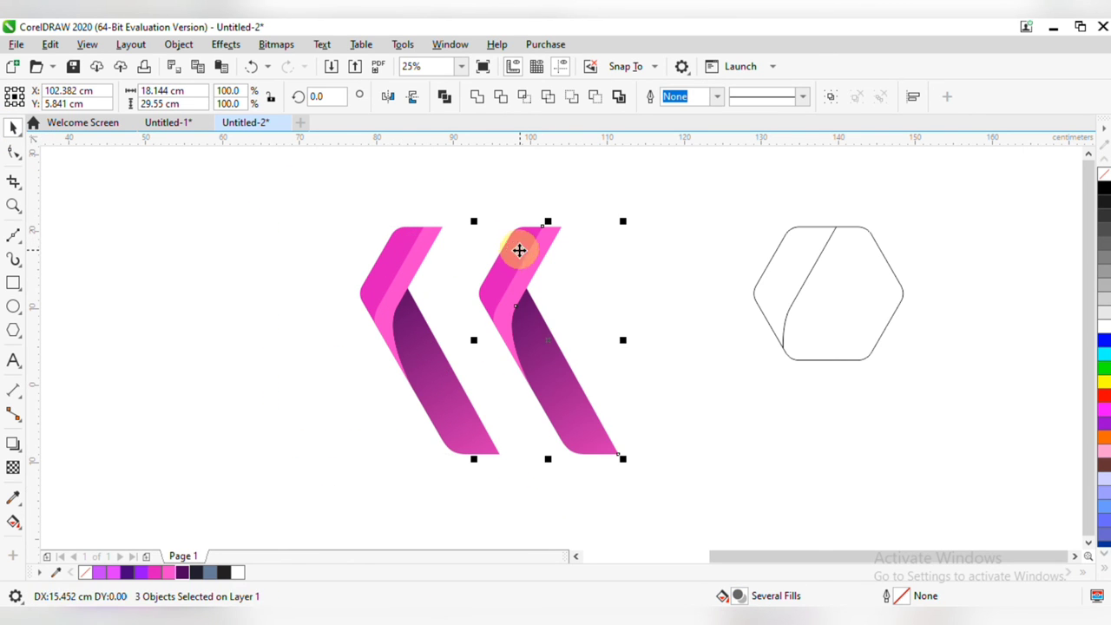
{"action": "left_click", "coordinate": [412, 97]}
{"action": "left_click", "coordinate": [395, 96]}
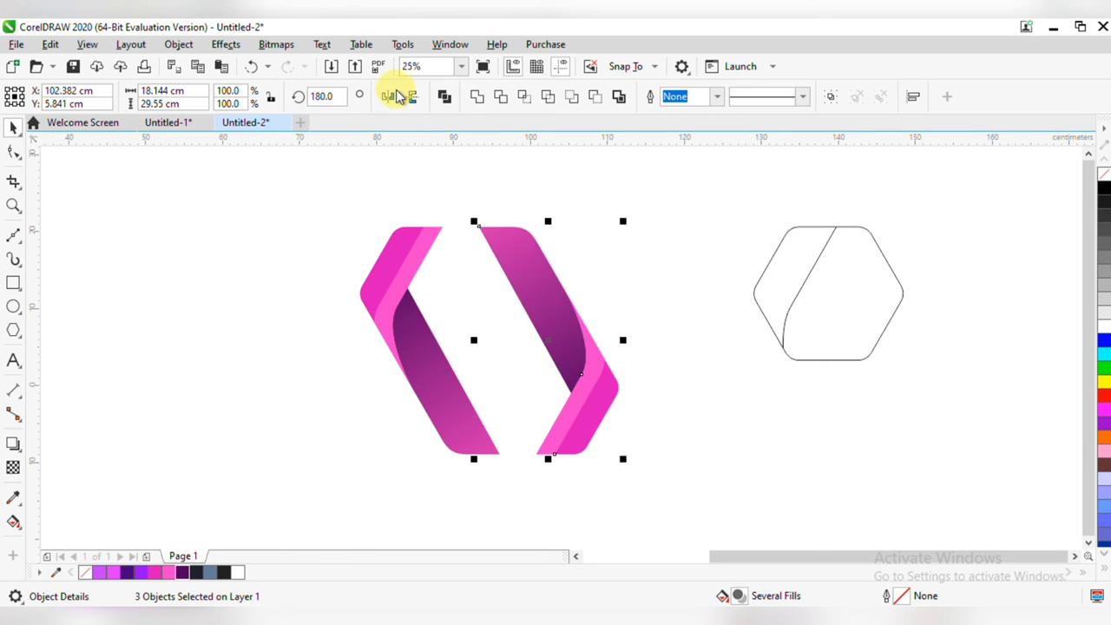
- Move the mirrored copy up and inward so its bent end faces the original's upper shape across a small gap
{"action": "left_click_drag", "start_coordinate": [609, 373], "coordinate": [543, 269]}
{"action": "left_click", "coordinate": [631, 278]}
{"action": "scroll", "coordinate": [631, 278], "scroll_direction": "down", "scroll_amount": 2}
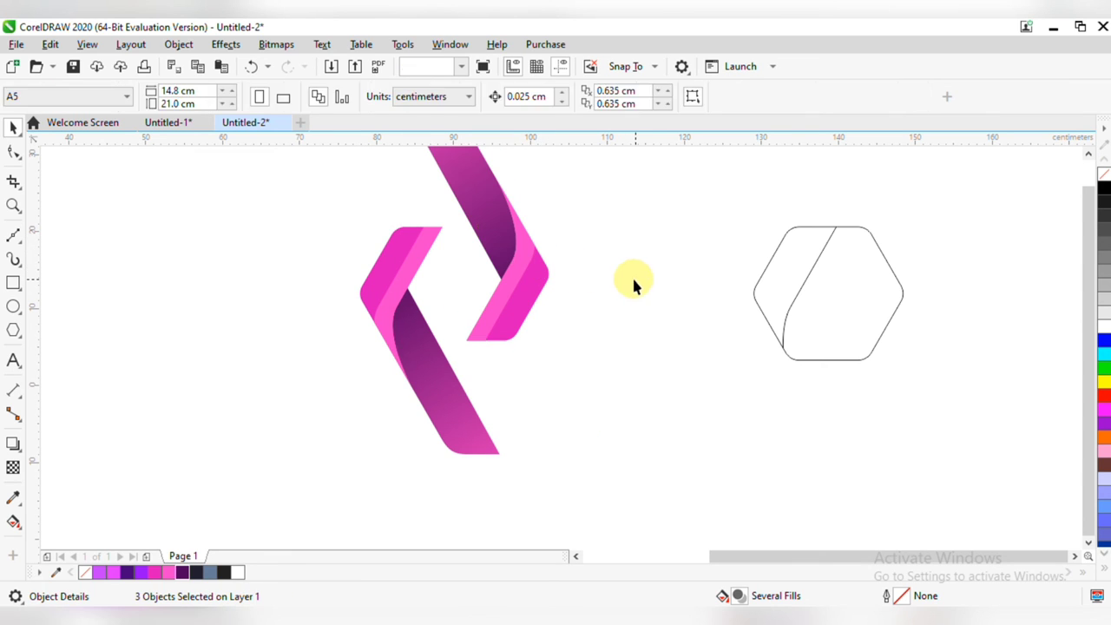
{"action": "left_click_drag", "start_coordinate": [628, 285], "coordinate": [616, 328]}
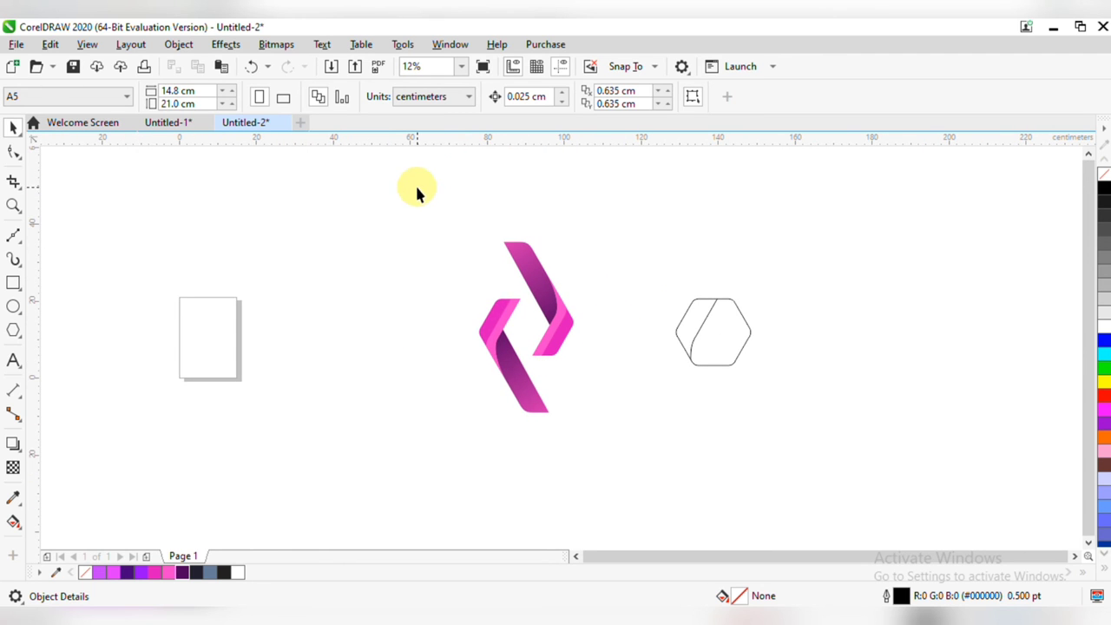
- Fill the copy's outer bent shape with light purple #C33BF8 and its inner strip with bright magenta #DE2FFF
{"action": "scroll", "coordinate": [513, 326], "scroll_direction": "up", "scroll_amount": 2}
{"action": "scroll", "coordinate": [618, 336], "scroll_direction": "up", "scroll_amount": 2}
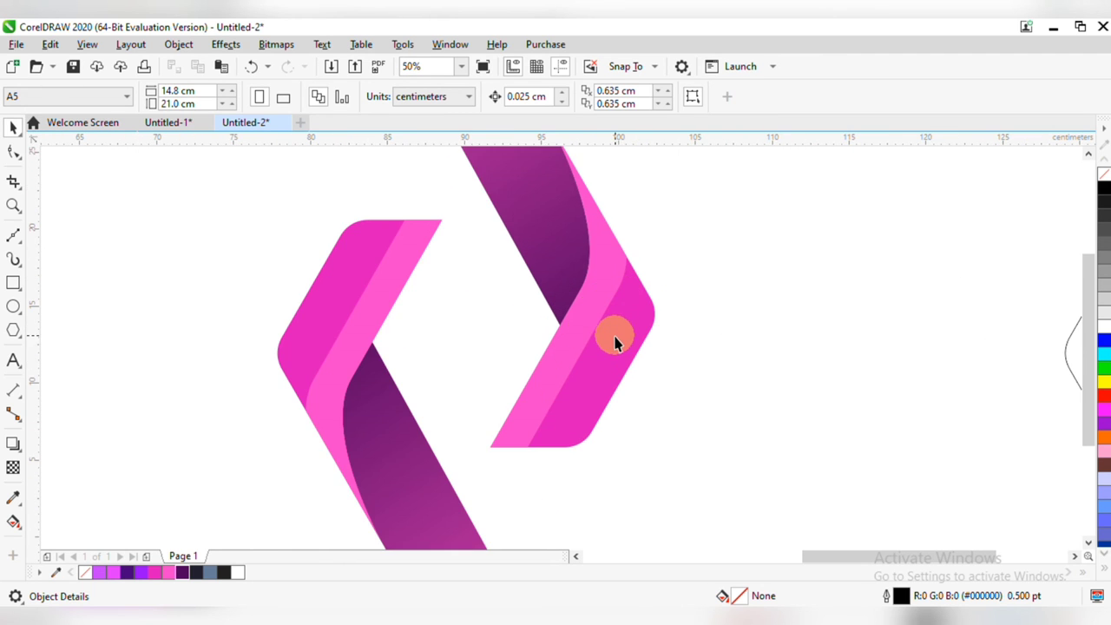
{"action": "left_click", "coordinate": [655, 327]}
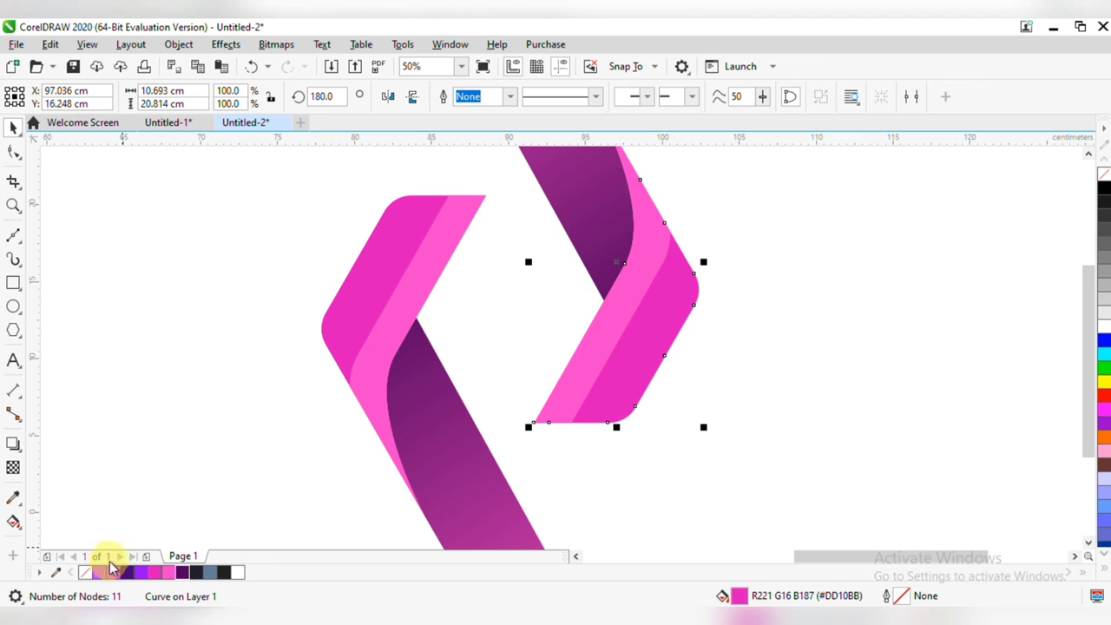
{"action": "left_click", "coordinate": [100, 573]}
{"action": "left_click", "coordinate": [565, 369]}
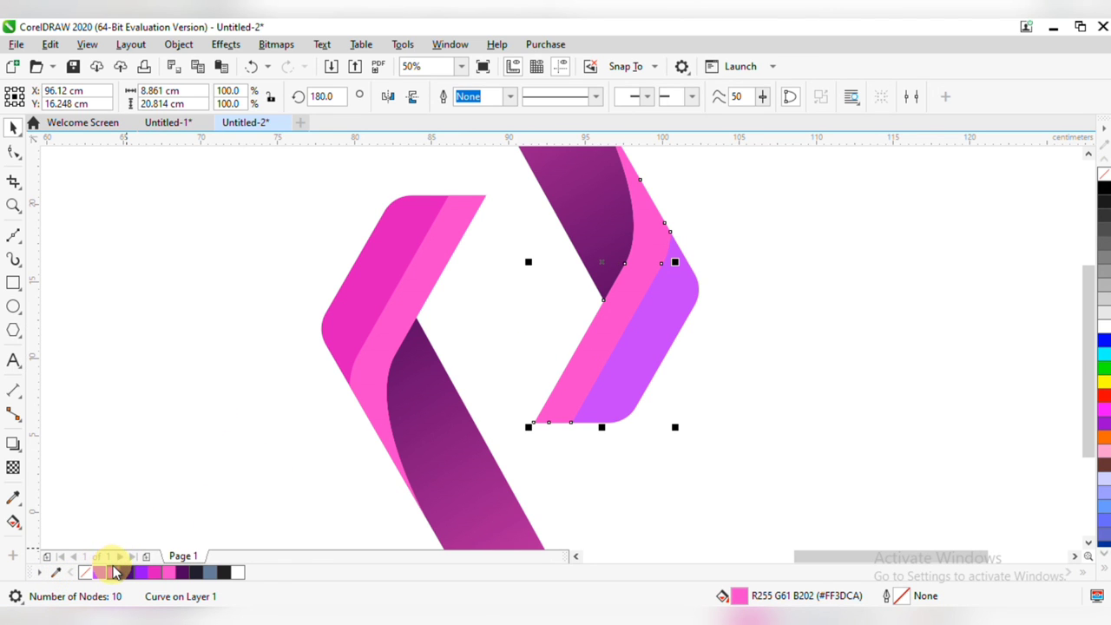
- Set the gradient on the copy's slanted shape to start in dark purple and end in bright magenta #DE2FFF
{"action": "scroll", "coordinate": [527, 442], "scroll_direction": "down", "scroll_amount": 2}
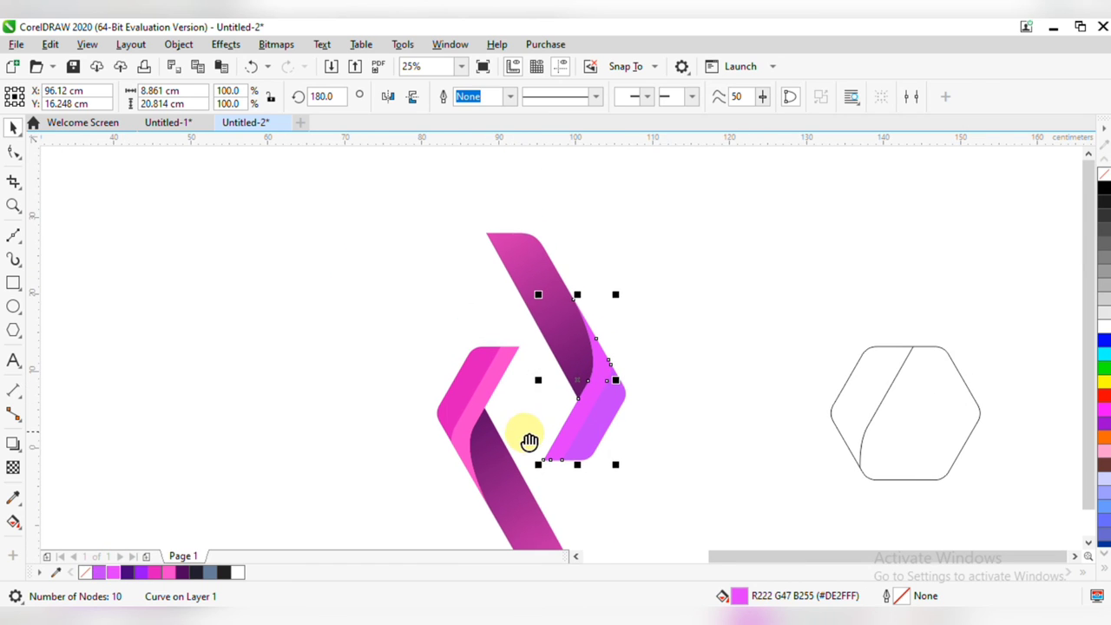
{"action": "left_click", "coordinate": [545, 323]}
{"action": "left_click", "coordinate": [13, 521]}
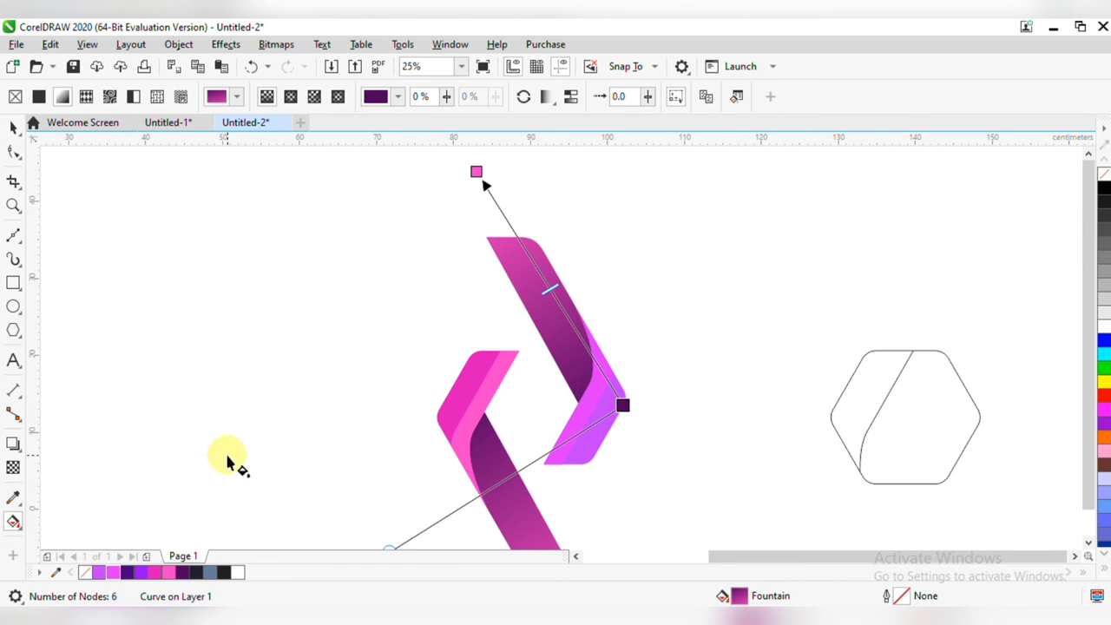
{"action": "left_click", "coordinate": [622, 405]}
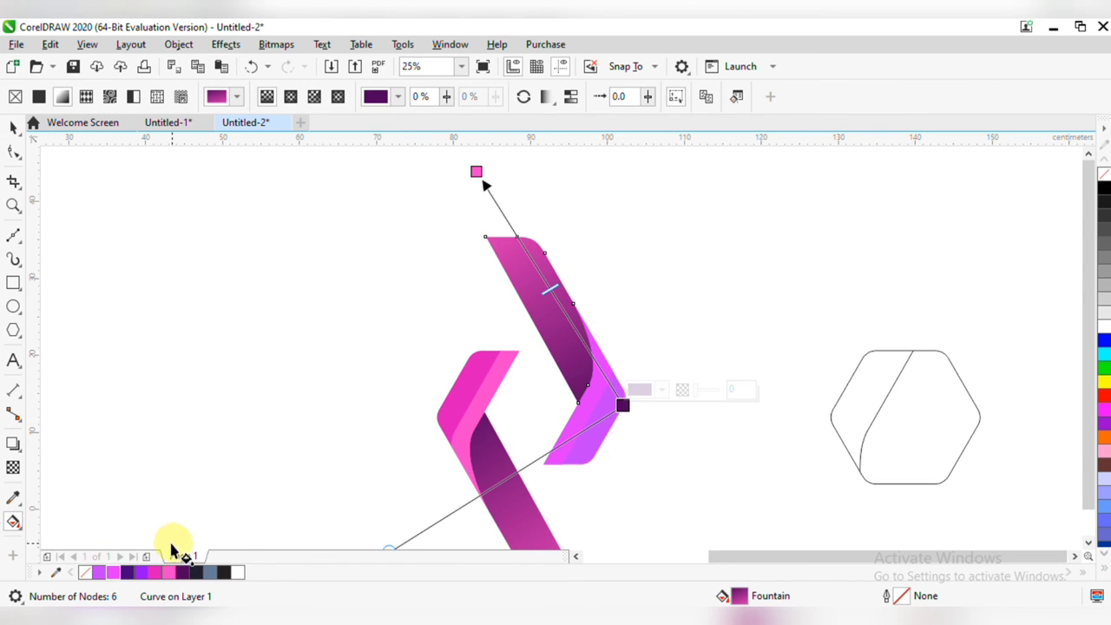
{"action": "left_click", "coordinate": [128, 572]}
{"action": "left_click_drag", "start_coordinate": [396, 294], "coordinate": [425, 343]}
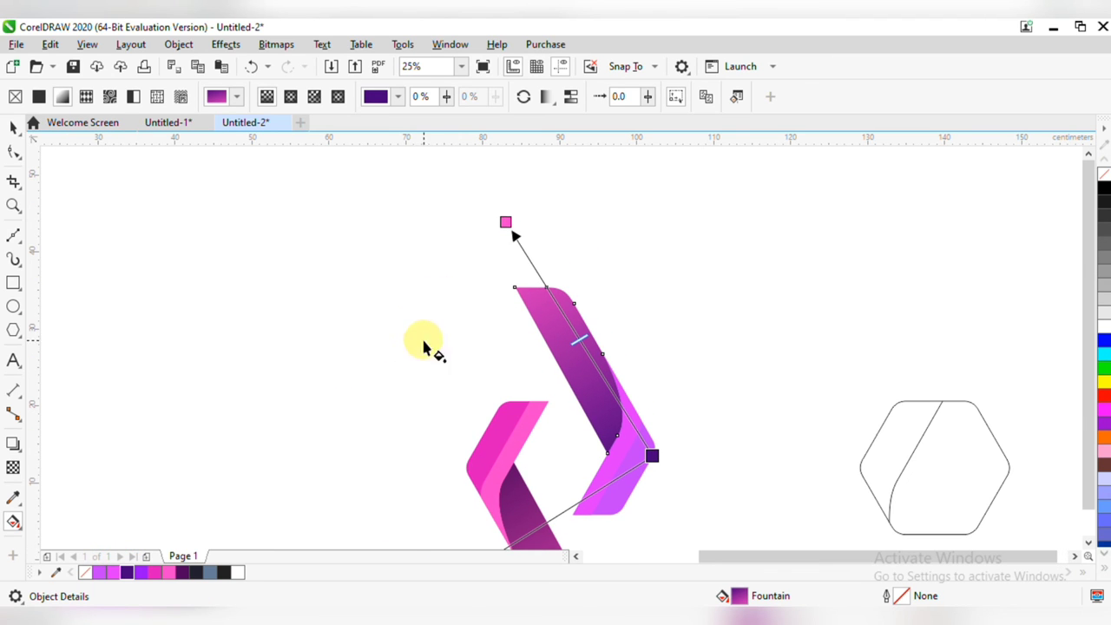
{"action": "left_click", "coordinate": [505, 222]}
{"action": "left_click", "coordinate": [102, 573]}
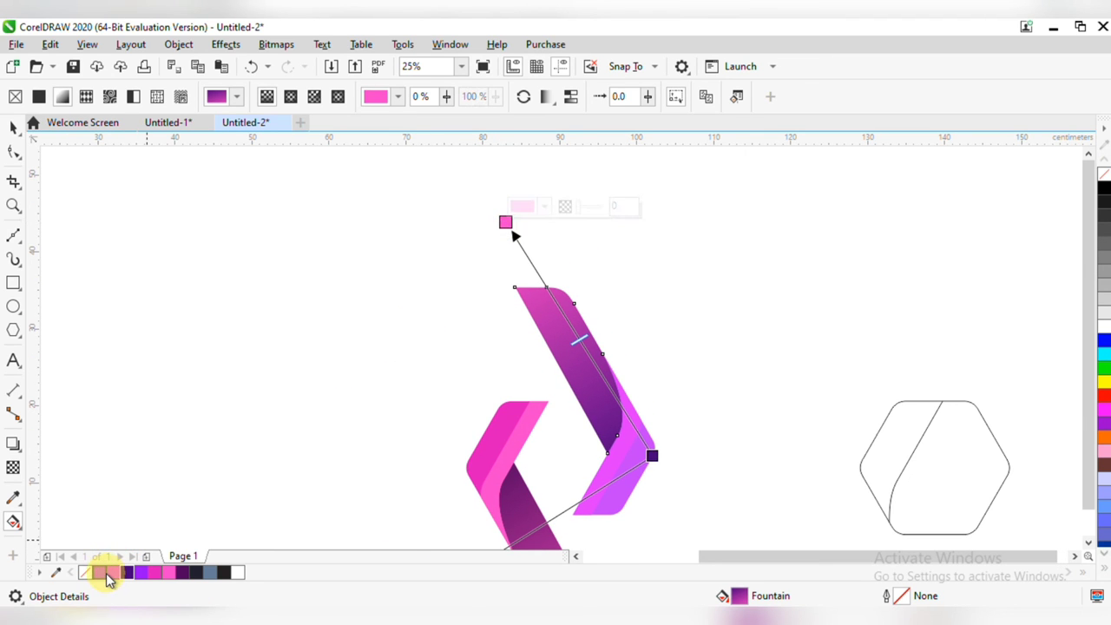
{"action": "left_click", "coordinate": [111, 575]}
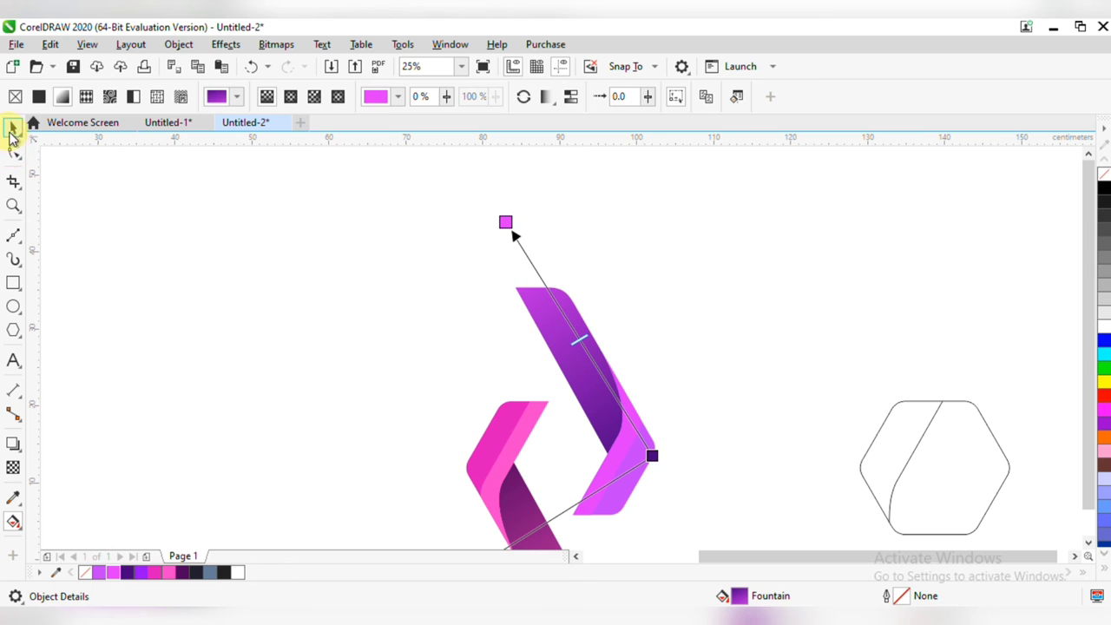
{"action": "left_click", "coordinate": [11, 130]}
{"action": "left_click", "coordinate": [283, 228]}
- Group the six coloured shapes of the two halves into one logo object
{"action": "scroll", "coordinate": [274, 217], "scroll_direction": "down", "scroll_amount": 2}
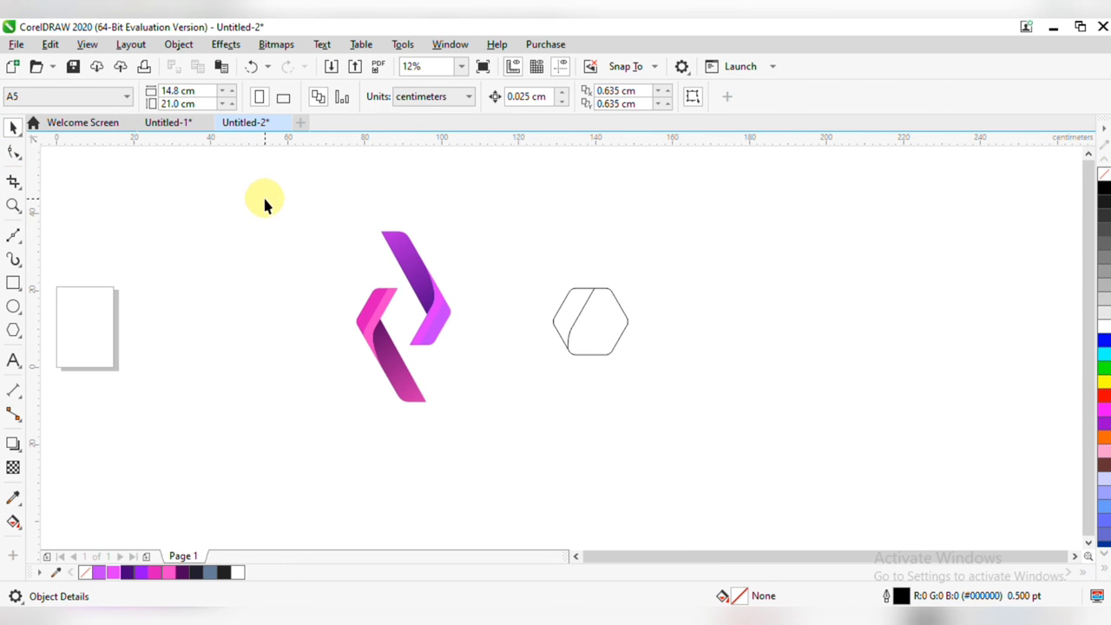
{"action": "left_click_drag", "start_coordinate": [266, 200], "coordinate": [517, 463]}
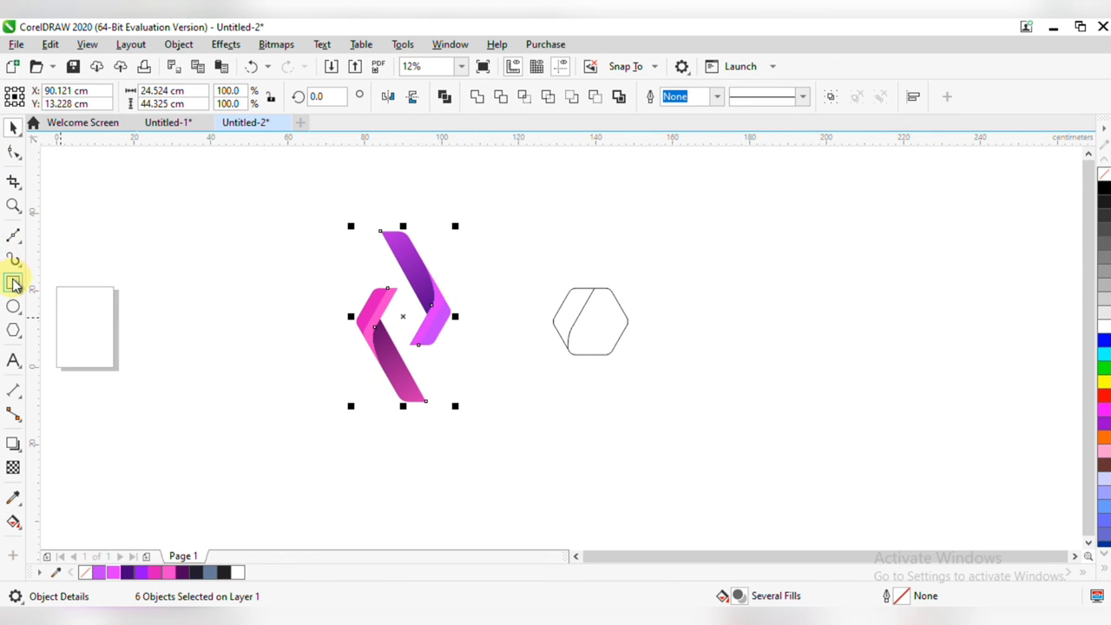
{"action": "key", "text": "ctrl+g"}
- Draw a rectangle about 56.3 by 62.5 cm, fill it with dark navy #1F1F2D without an outline, and place it behind the logo
{"action": "left_click", "coordinate": [13, 283]}
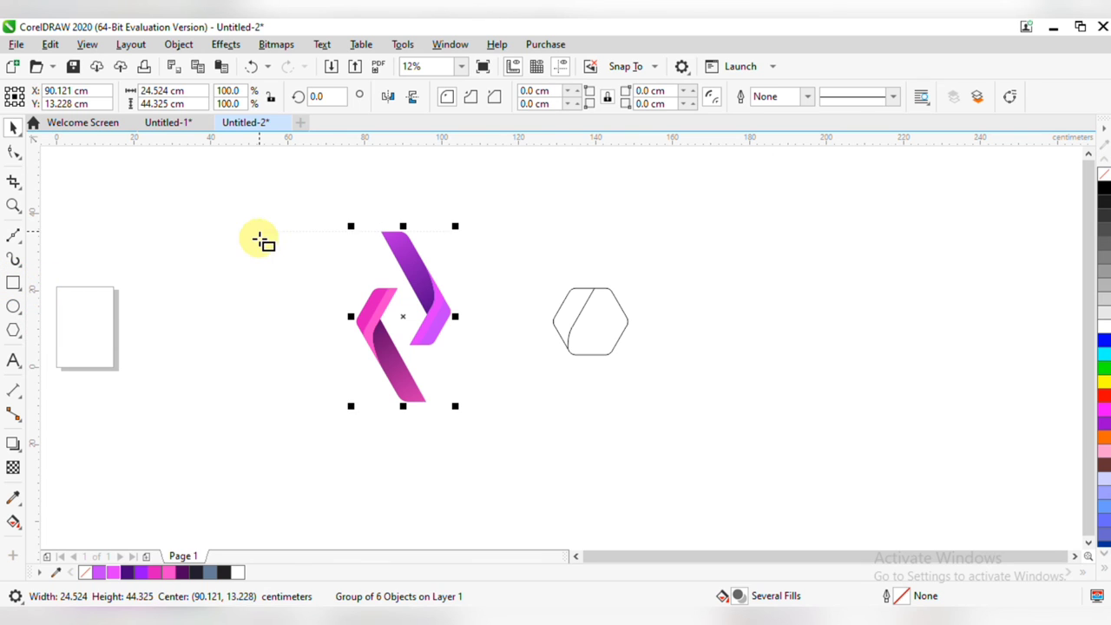
{"action": "left_click_drag", "start_coordinate": [206, 231], "coordinate": [425, 473]}
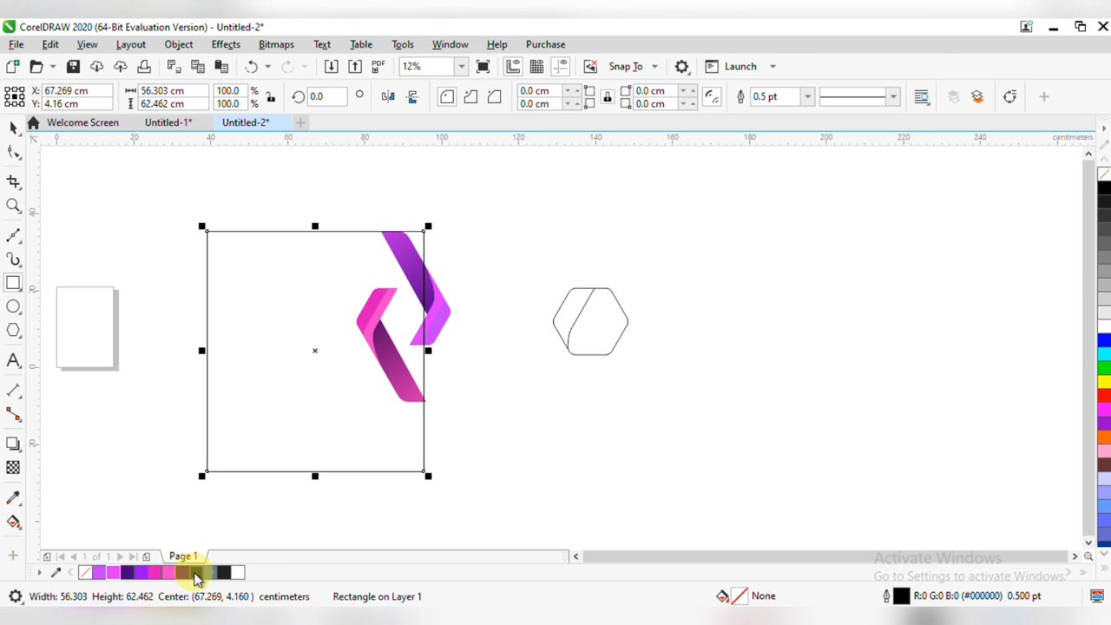
{"action": "left_click", "coordinate": [195, 575]}
{"action": "right_click", "coordinate": [1104, 177]}
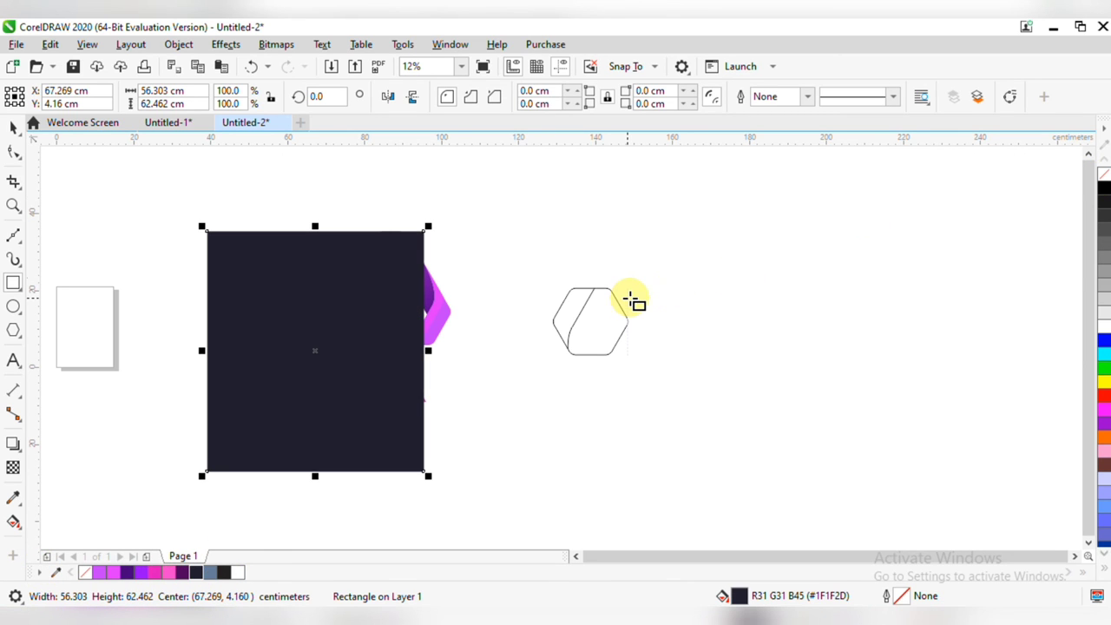
{"action": "key", "text": "shift+Page_Down"}
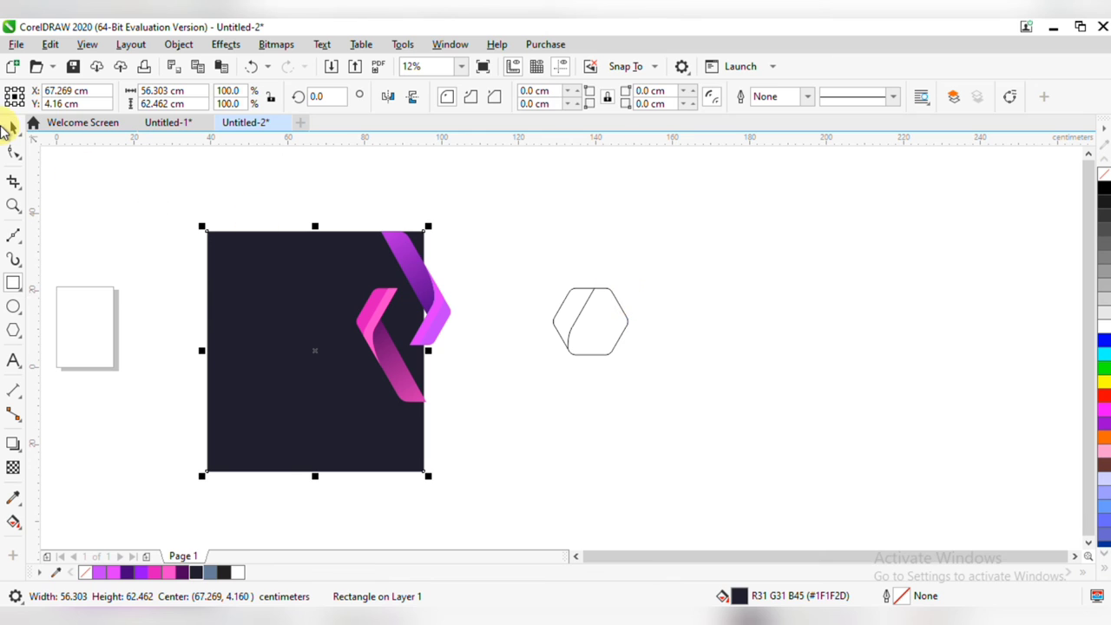
- Delete the leftover hexagon outlines and centre the logo group horizontally and vertically on the dark rectangle
{"action": "left_click_drag", "start_coordinate": [512, 426], "coordinate": [489, 444]}
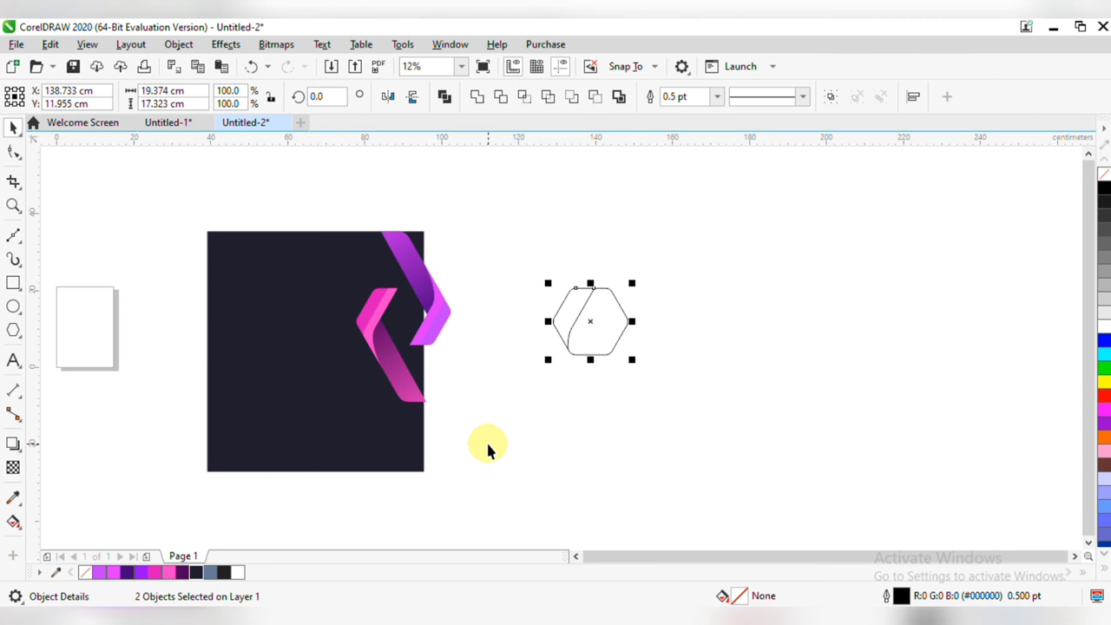
{"action": "key", "text": "Delete"}
{"action": "left_click_drag", "start_coordinate": [569, 180], "coordinate": [305, 458]}
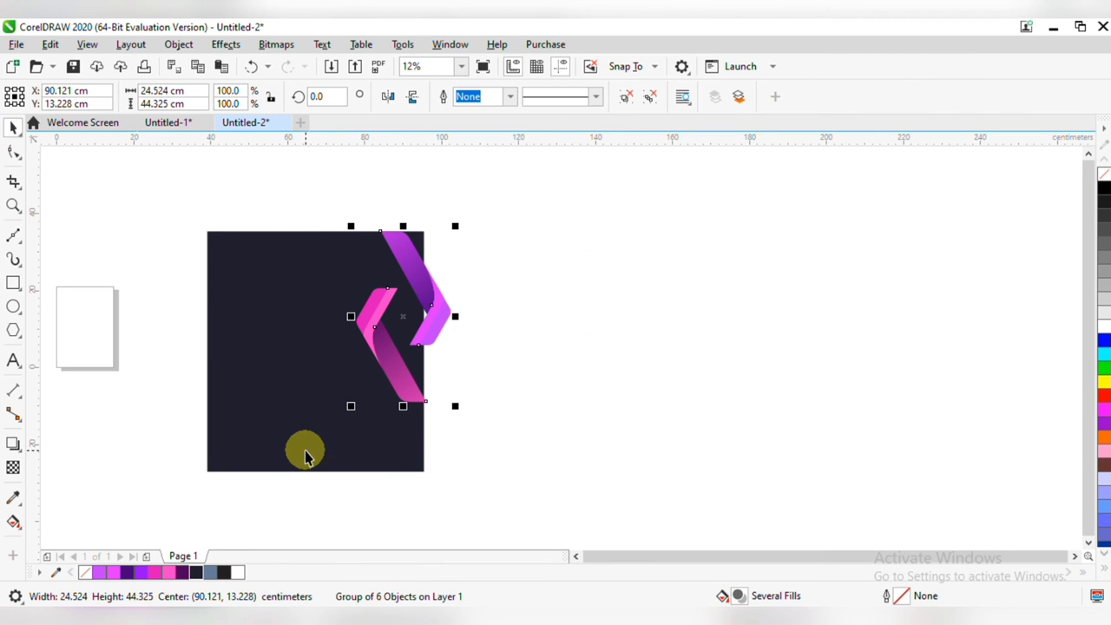
{"action": "left_click", "coordinate": [310, 292], "text": "shift"}
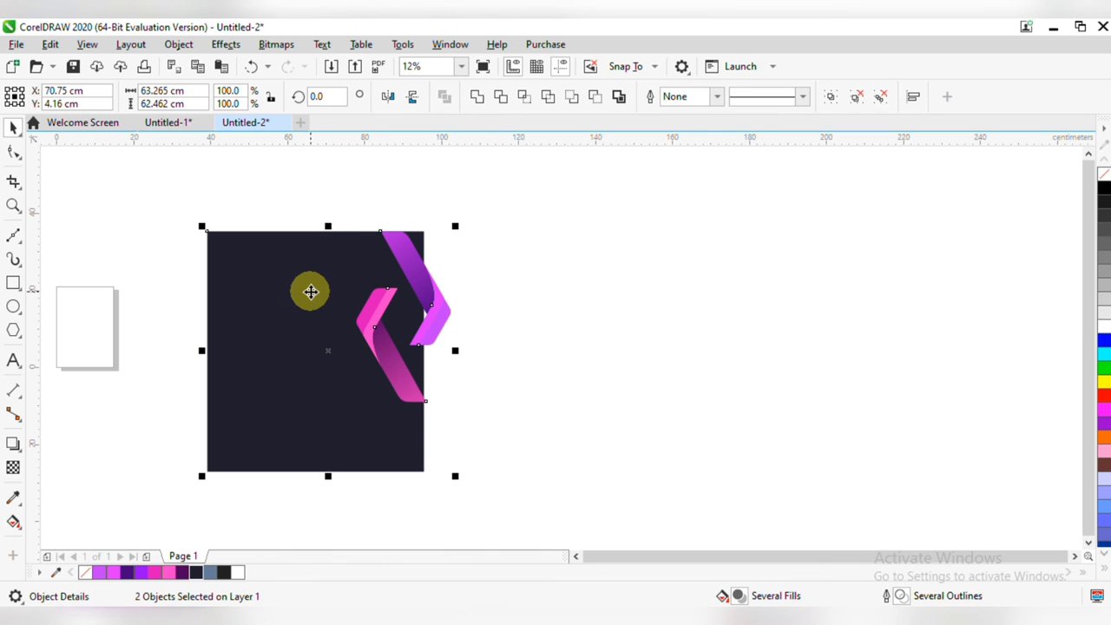
{"action": "key", "text": "e"}
{"action": "key", "text": "c"}
{"action": "left_click", "coordinate": [573, 352]}
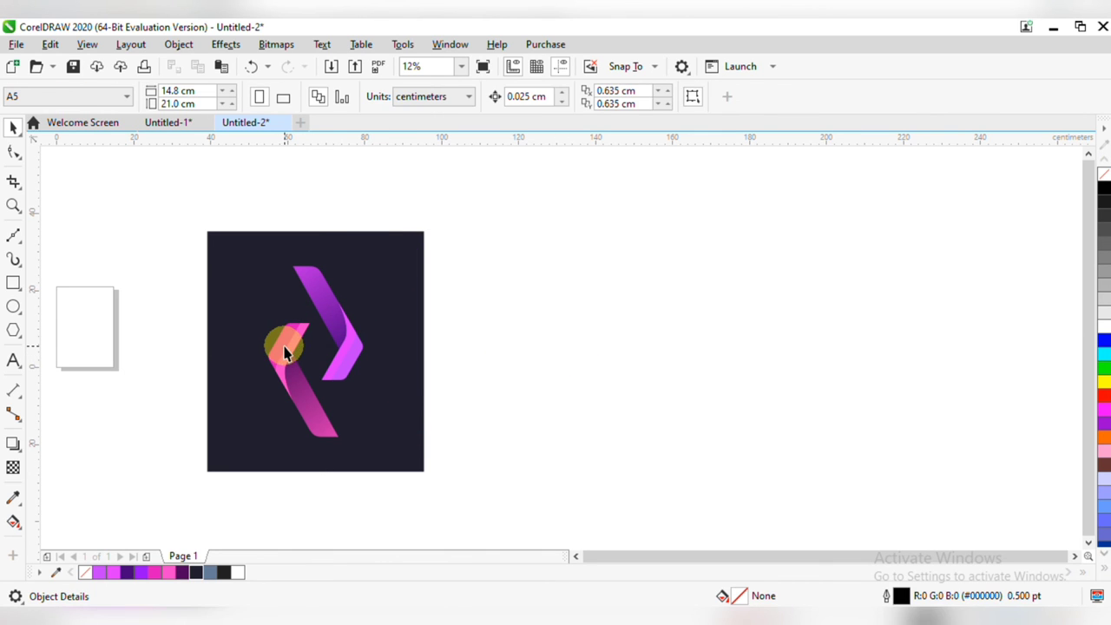
- Scale the logo group down to about 32.8 cm high and 19 cm wide
{"action": "left_click", "coordinate": [286, 352]}
{"action": "left_click_drag", "start_coordinate": [320, 258], "coordinate": [320, 288]}
{"action": "left_click", "coordinate": [442, 412]}
{"action": "scroll", "coordinate": [442, 412], "scroll_direction": "up", "scroll_amount": 2}
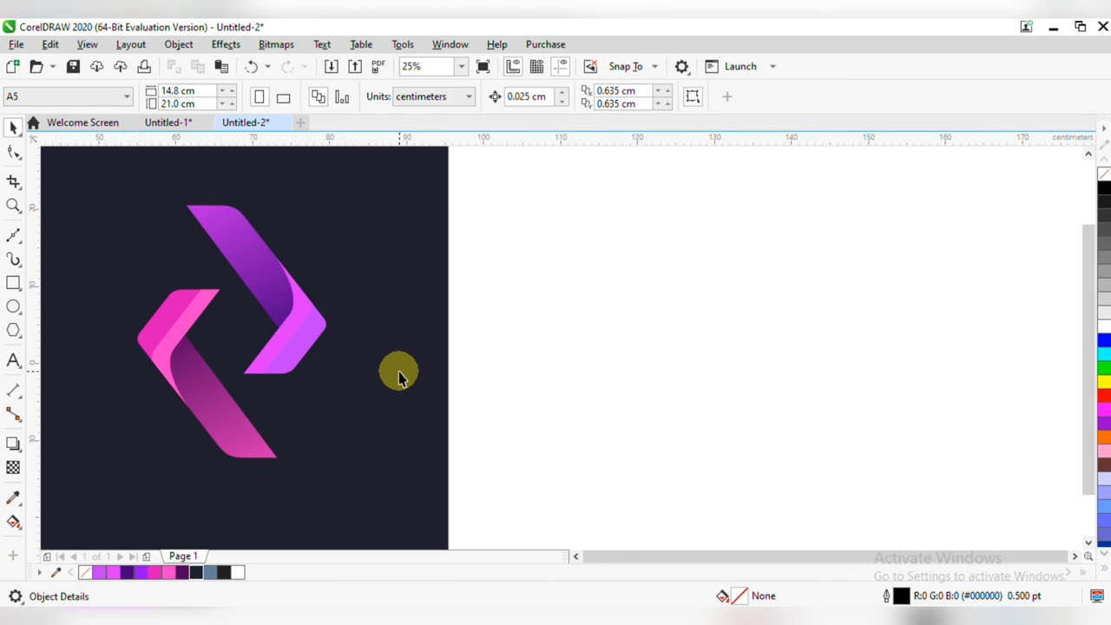
{"action": "left_click", "coordinate": [310, 344]}
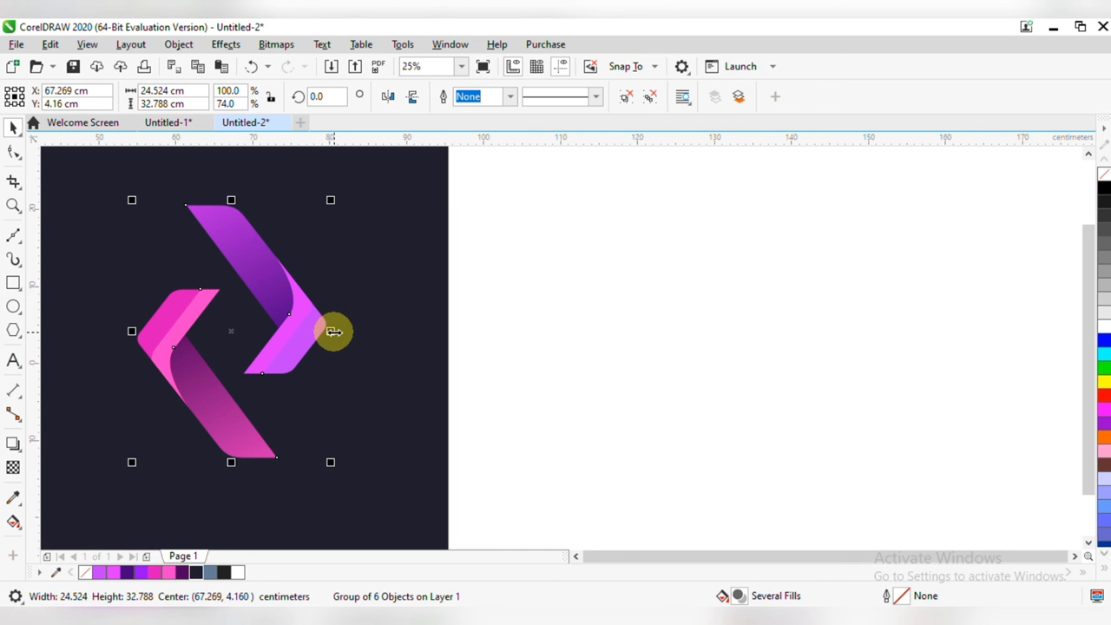
{"action": "left_click_drag", "start_coordinate": [334, 331], "coordinate": [291, 321]}
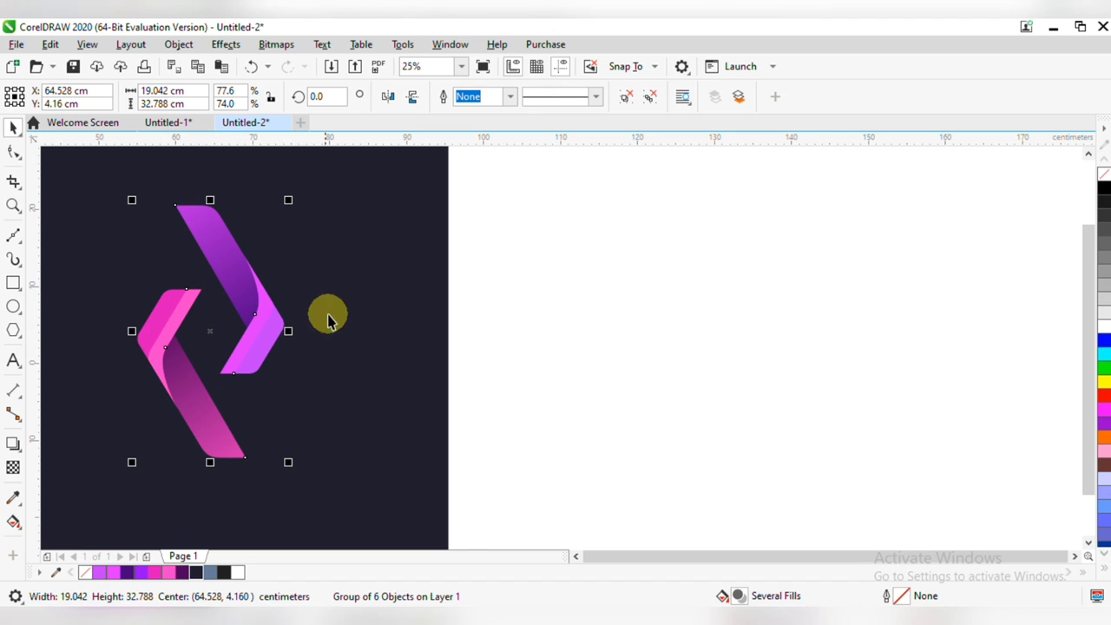
- Reduce the logo group's height from its upper edge to about 27.6 cm, keeping the width
{"action": "left_click", "coordinate": [357, 309], "text": "shift"}
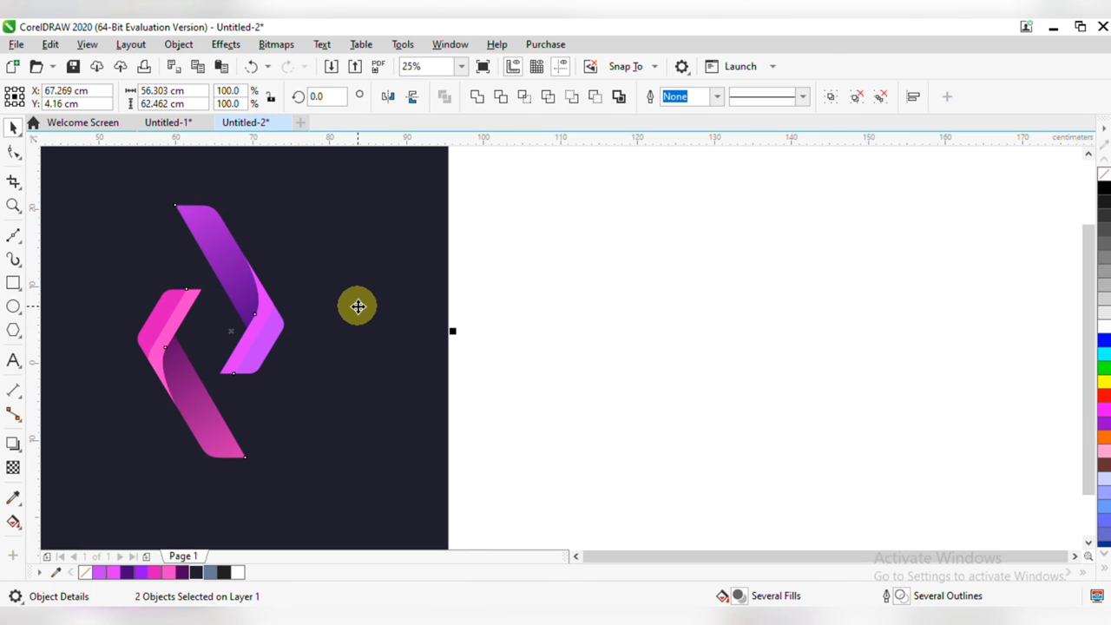
{"action": "left_click", "coordinate": [582, 319]}
{"action": "left_click", "coordinate": [235, 327]}
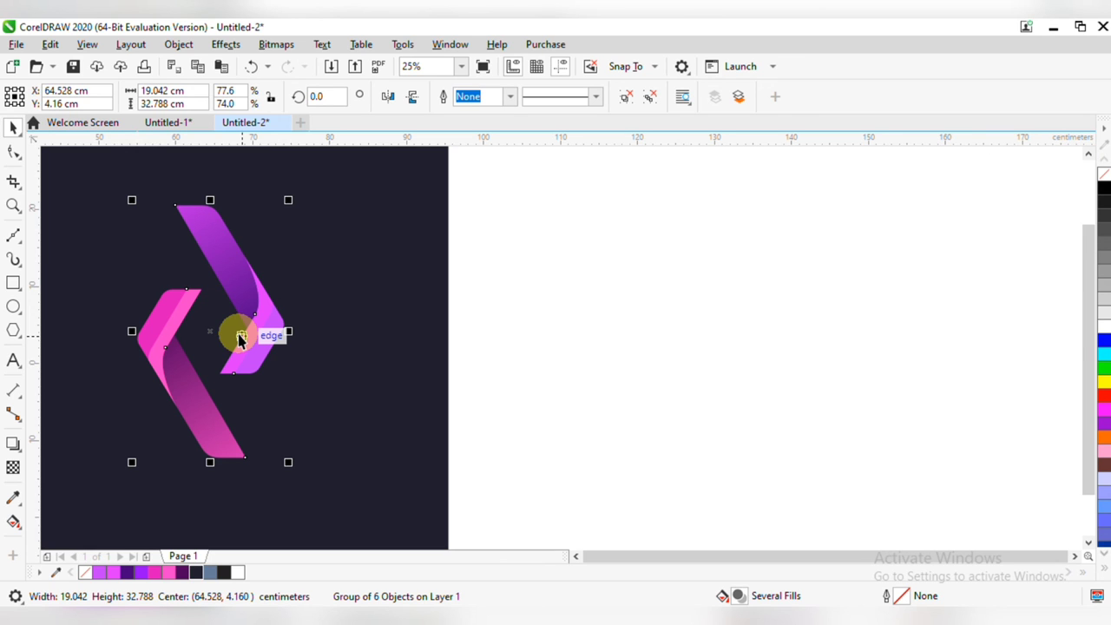
{"action": "left_click", "coordinate": [240, 339]}
{"action": "left_click", "coordinate": [236, 331]}
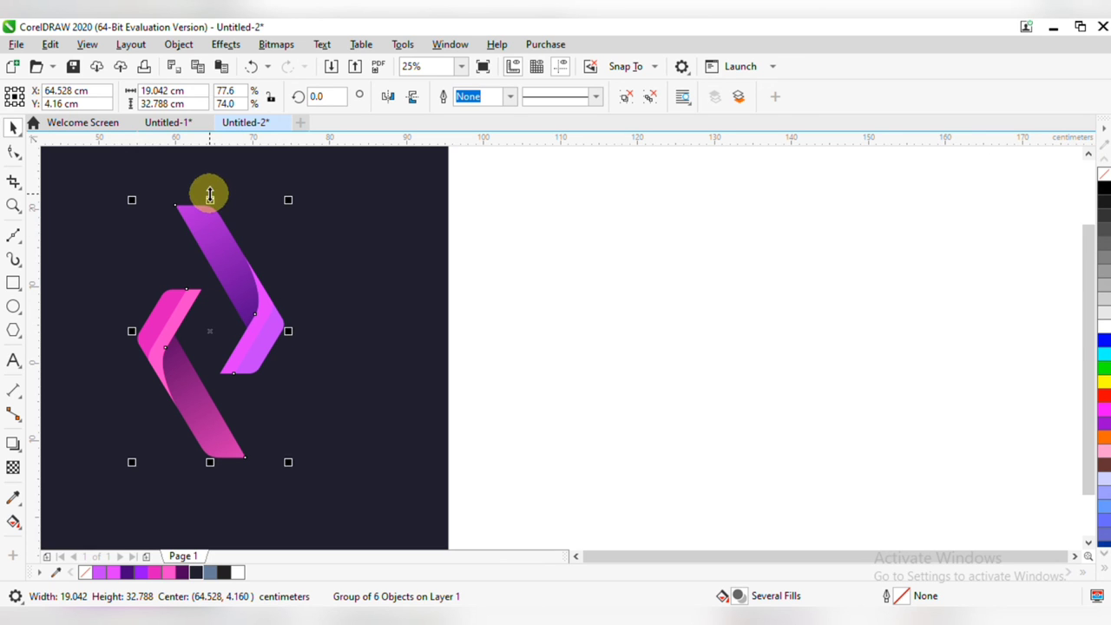
{"action": "left_click_drag", "start_coordinate": [209, 196], "coordinate": [210, 240]}
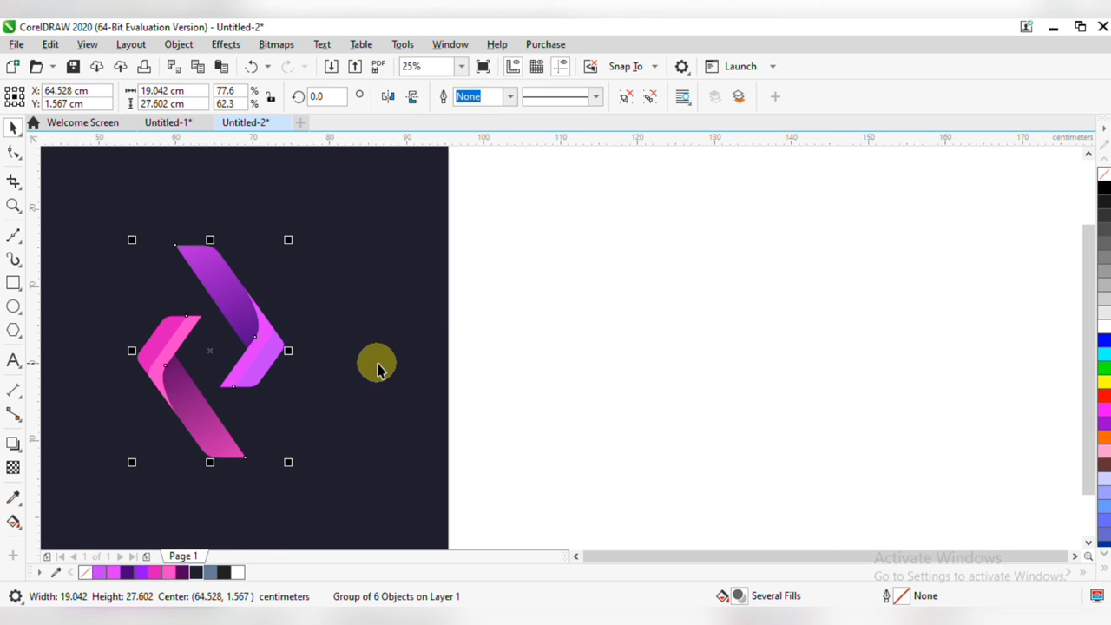
- Centre the logo group horizontally and vertically on the dark rectangle
{"action": "left_click", "coordinate": [363, 317], "text": "shift"}
{"action": "key", "text": "c"}
{"action": "key", "text": "e"}
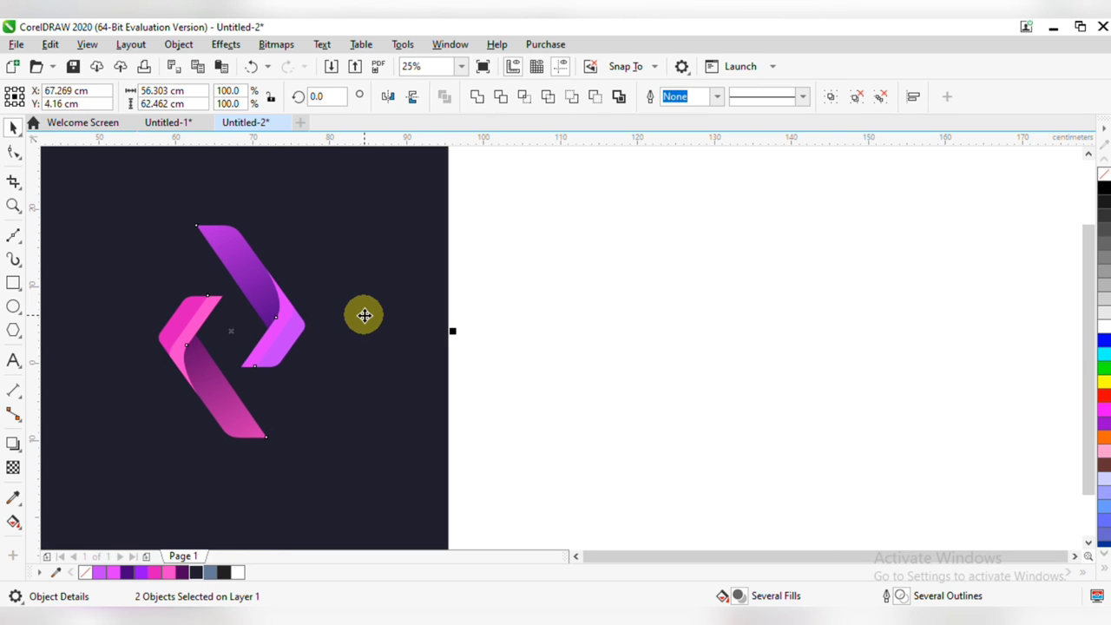
- Add the artistic text "logo" below the symbol and fill it with white #FFFFFF
{"action": "scroll", "coordinate": [429, 322], "scroll_direction": "left", "scroll_amount": 5}
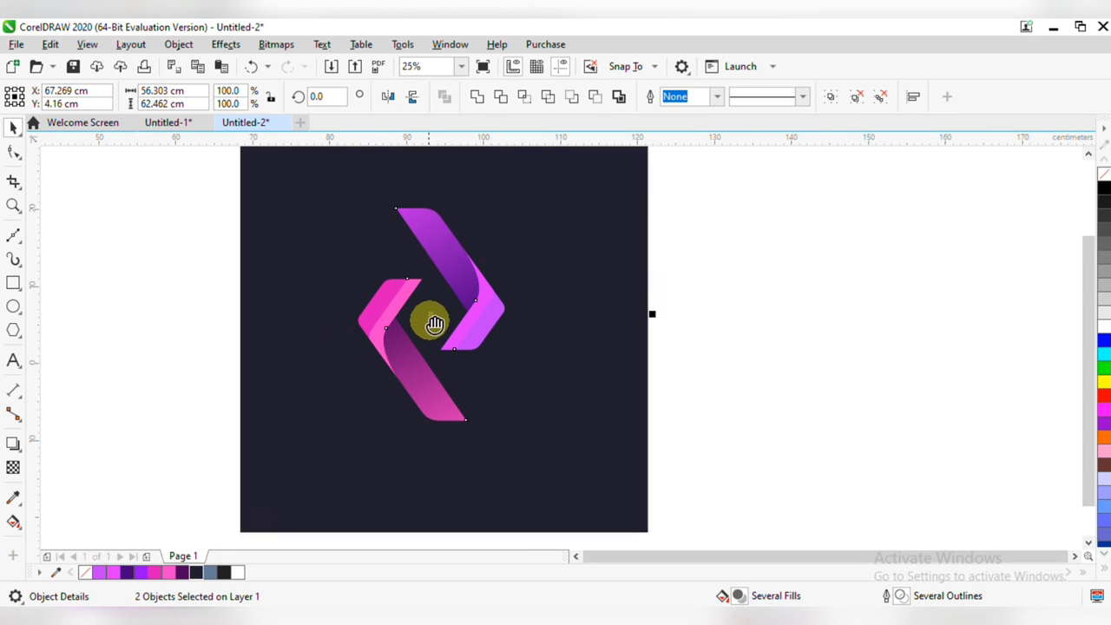
{"action": "left_click", "coordinate": [14, 372]}
{"action": "left_click", "coordinate": [401, 460]}
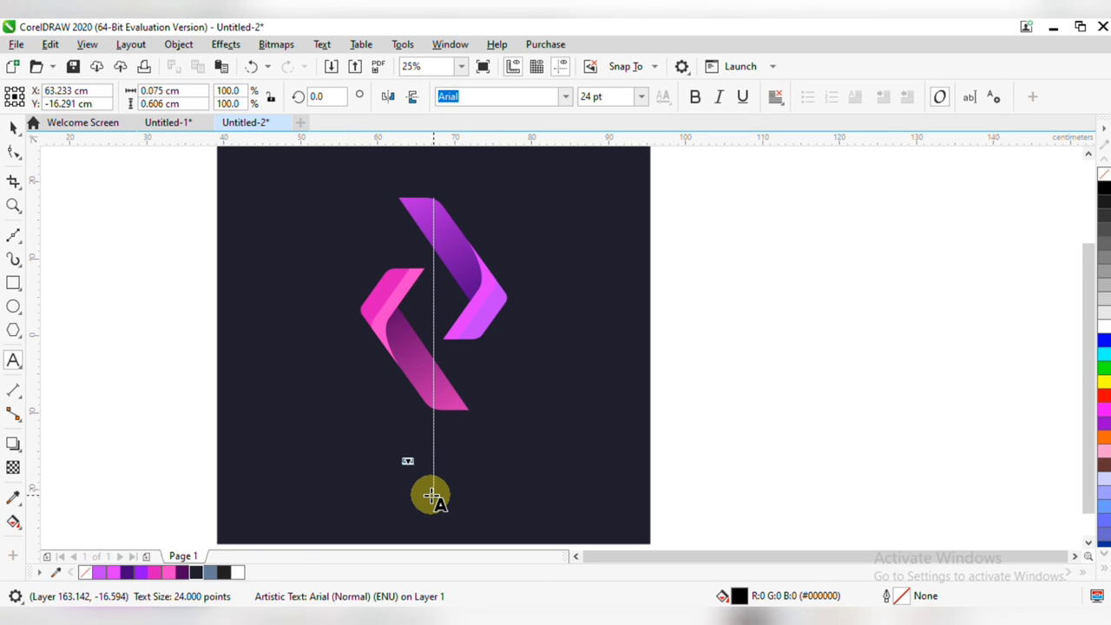
{"action": "left_click", "coordinate": [13, 127]}
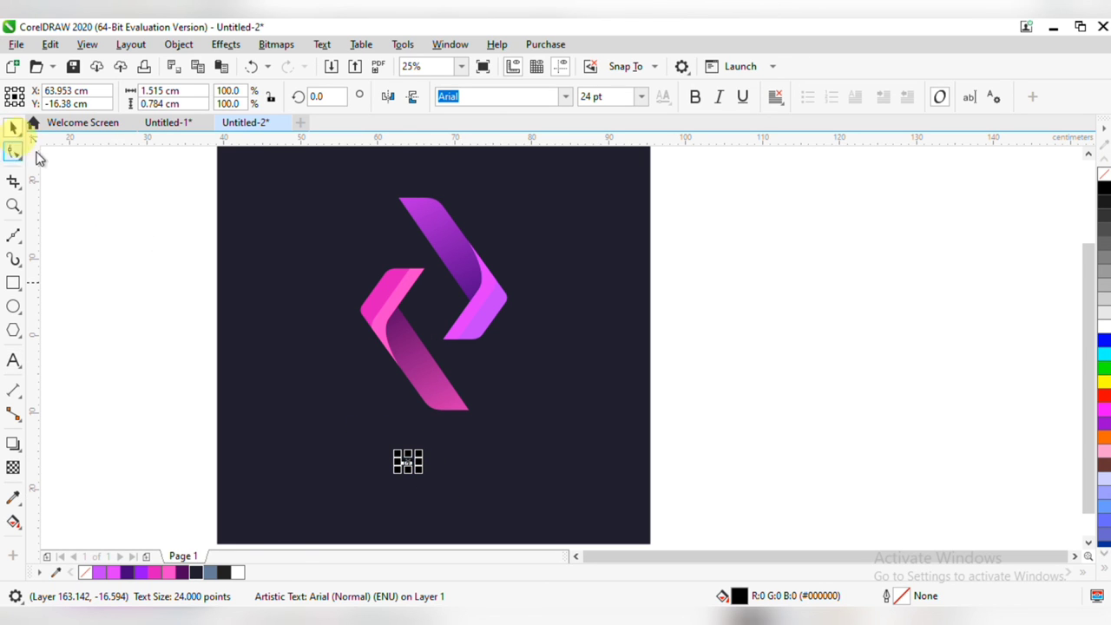
{"action": "left_click", "coordinate": [760, 396]}
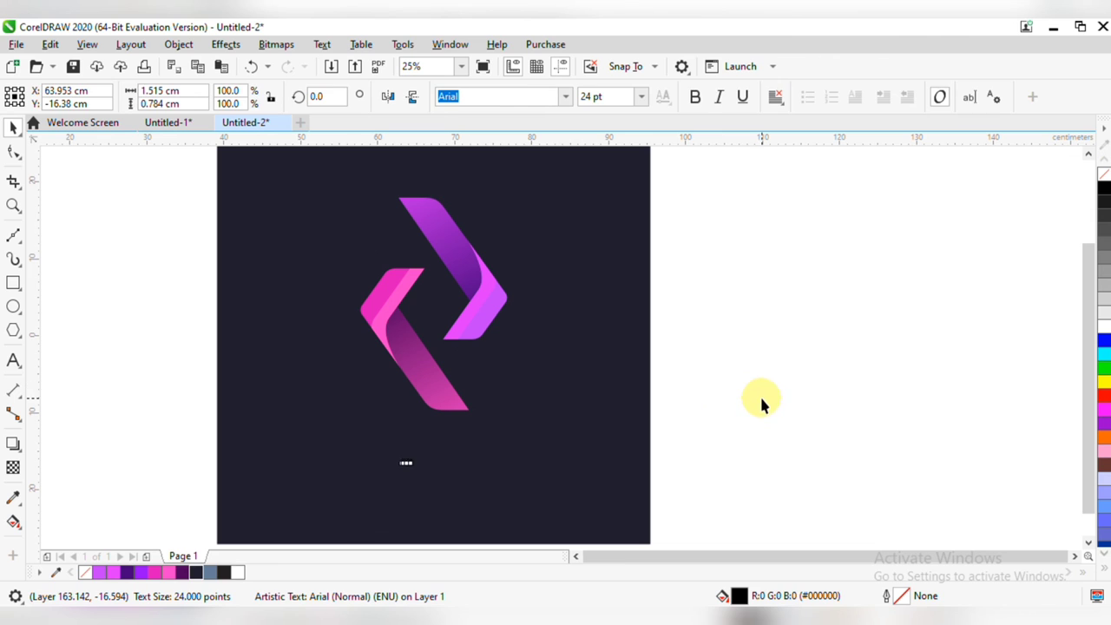
{"action": "left_click_drag", "start_coordinate": [762, 380], "coordinate": [273, 473]}
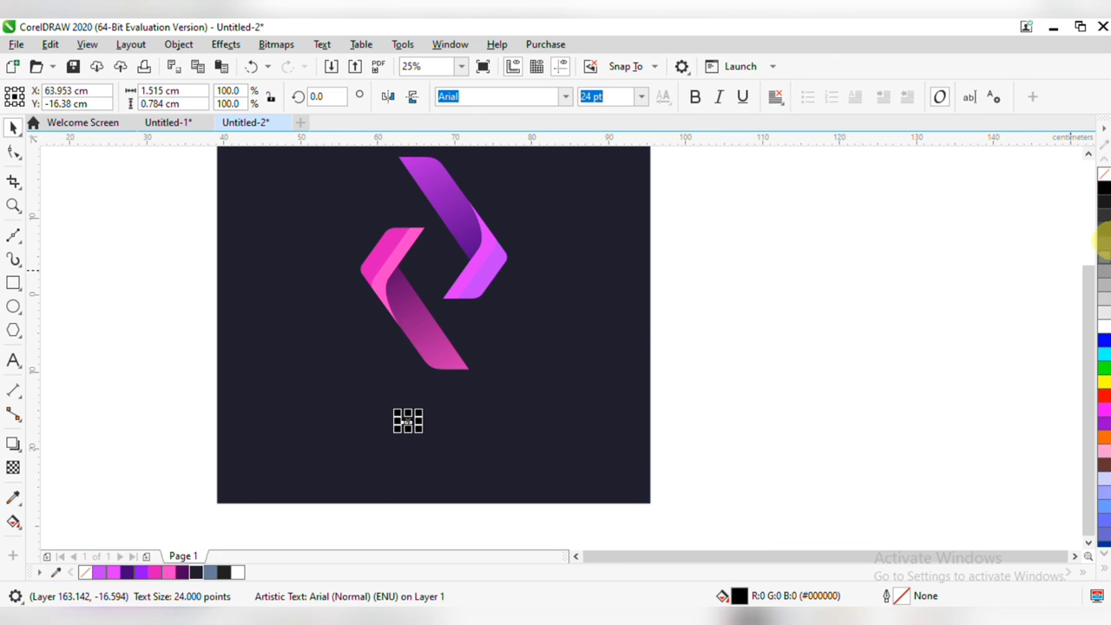
{"action": "left_click", "coordinate": [1104, 325]}
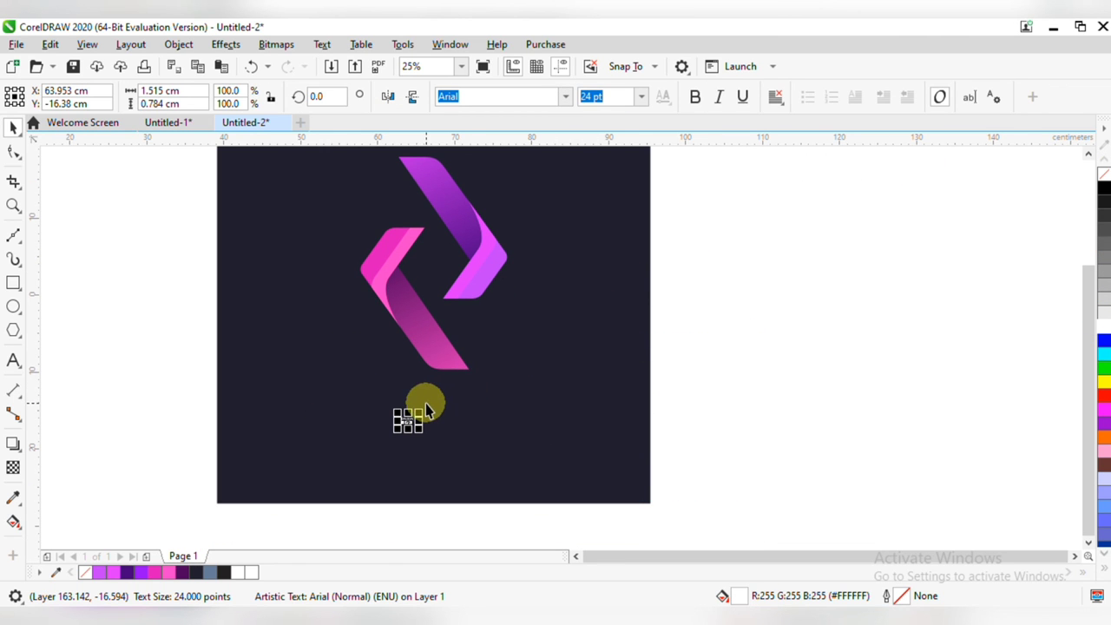
- Enlarge the text to about 215 pt and change its wording to the uppercase "LOGO"
{"action": "left_click_drag", "start_coordinate": [423, 412], "coordinate": [512, 364]}
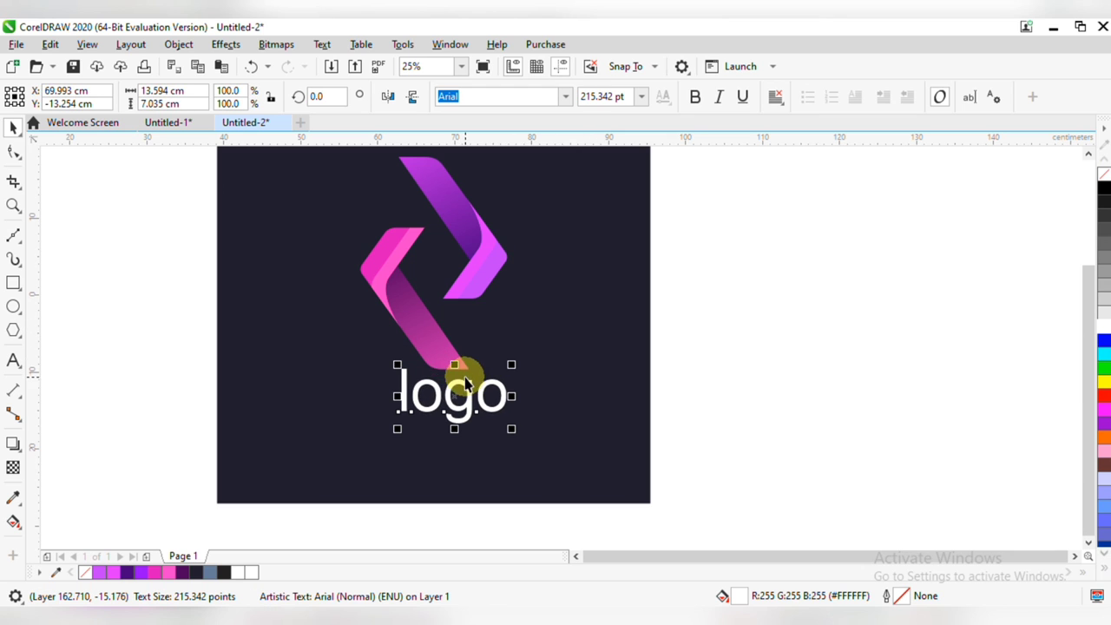
{"action": "double_click", "coordinate": [446, 392]}
{"action": "double_click", "coordinate": [451, 395]}
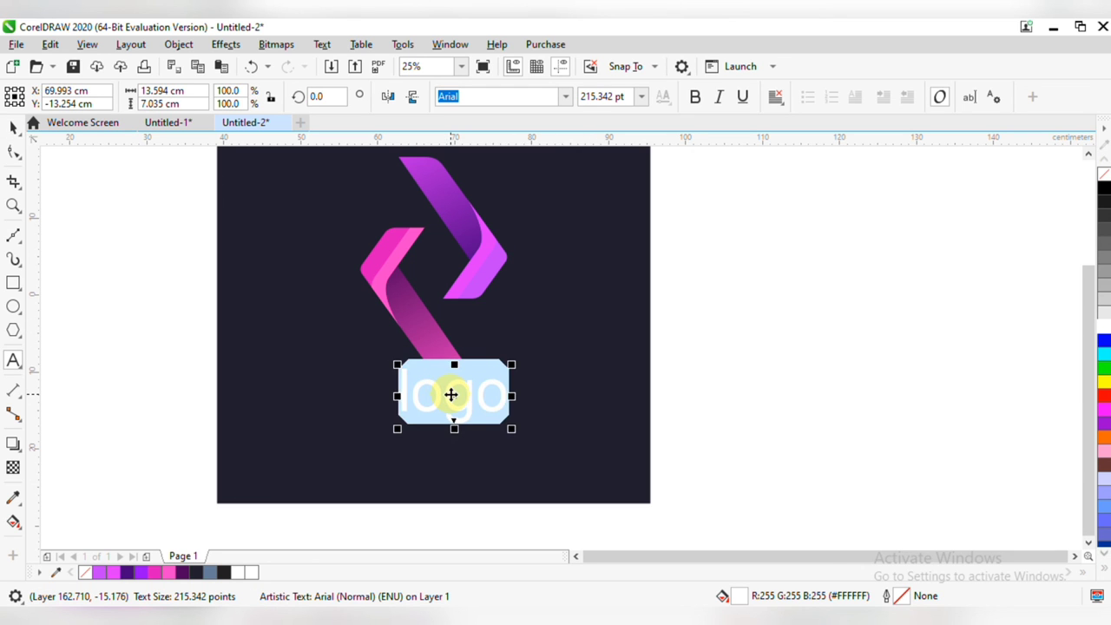
{"action": "type", "text": "LOGO"}
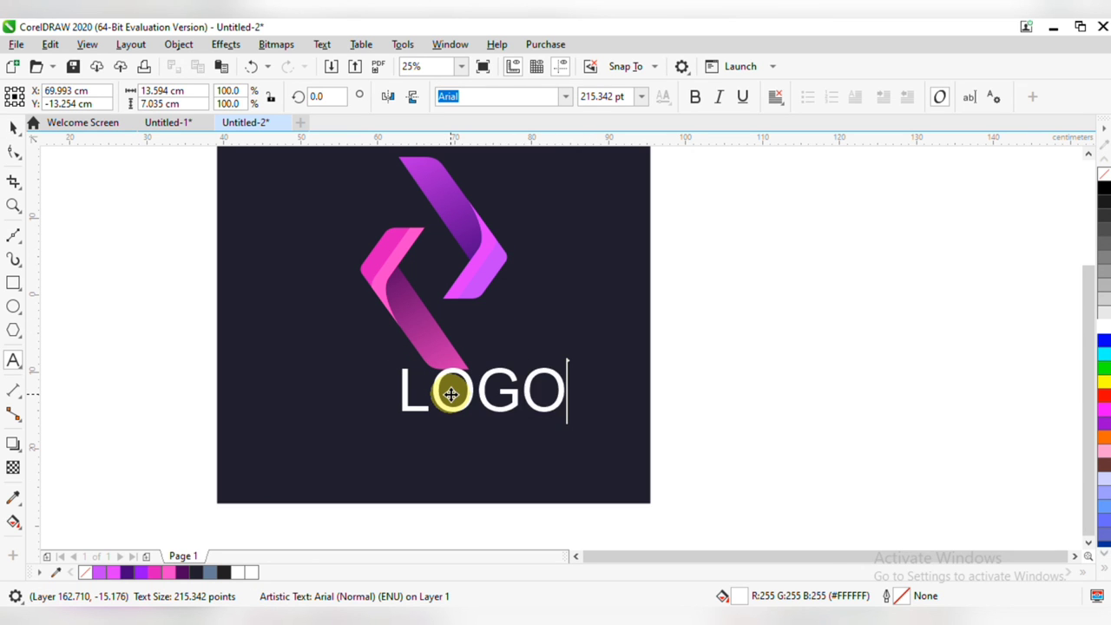
{"action": "left_click", "coordinate": [10, 131]}
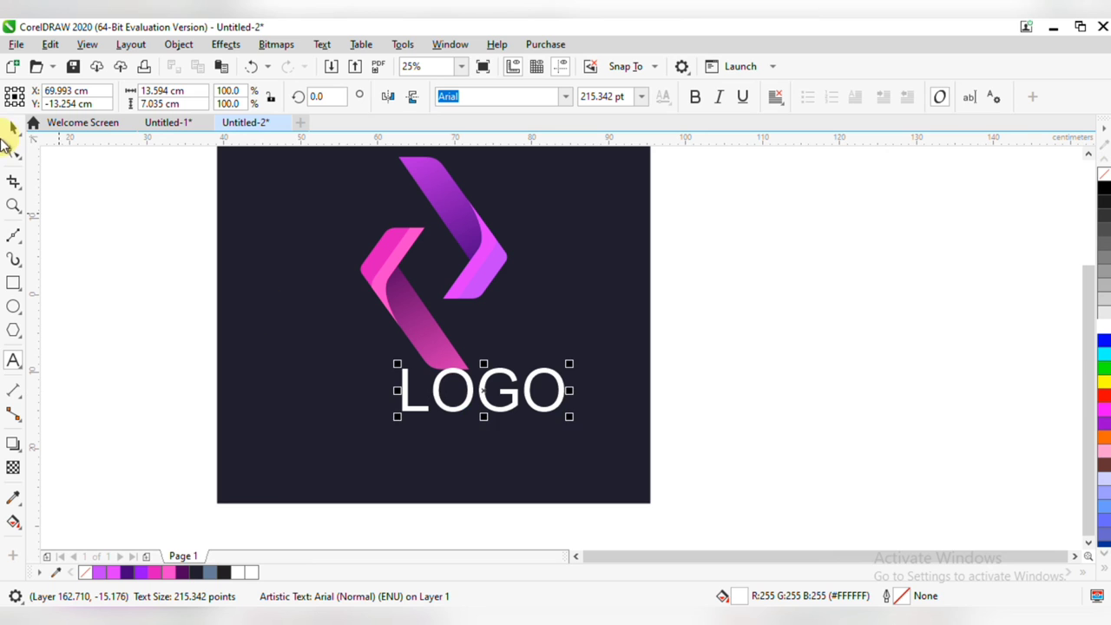
- Centre the LOGO text horizontally on the dark rectangle and move it down to just below the symbol
{"action": "left_click", "coordinate": [585, 265], "text": "shift"}
{"action": "key", "text": "c"}
{"action": "key", "text": "Escape"}
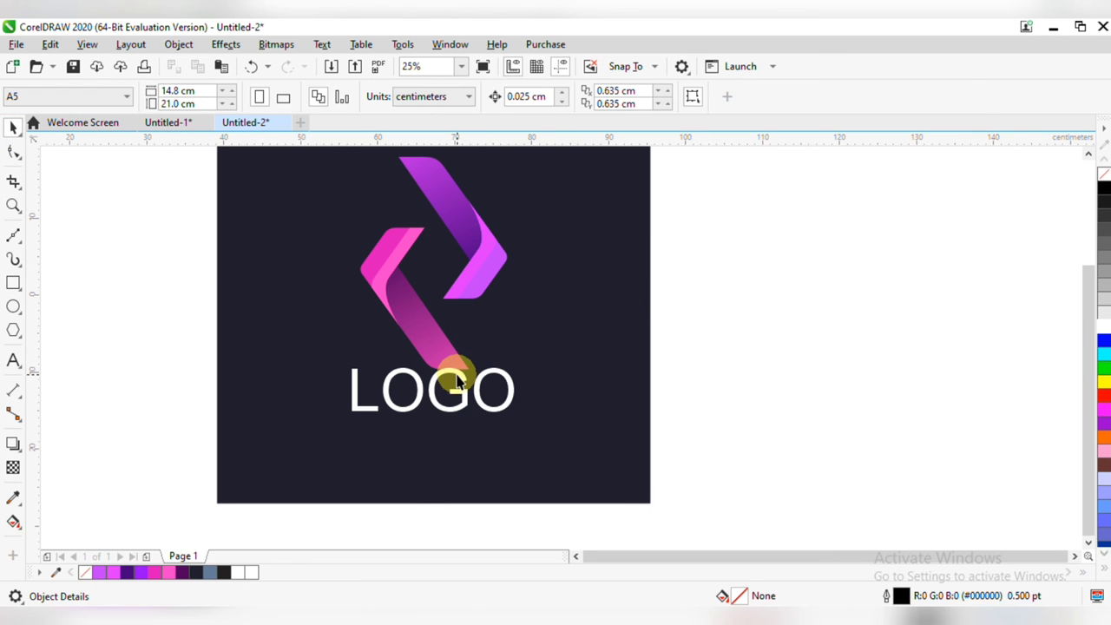
{"action": "left_click_drag", "start_coordinate": [457, 363], "coordinate": [458, 396]}
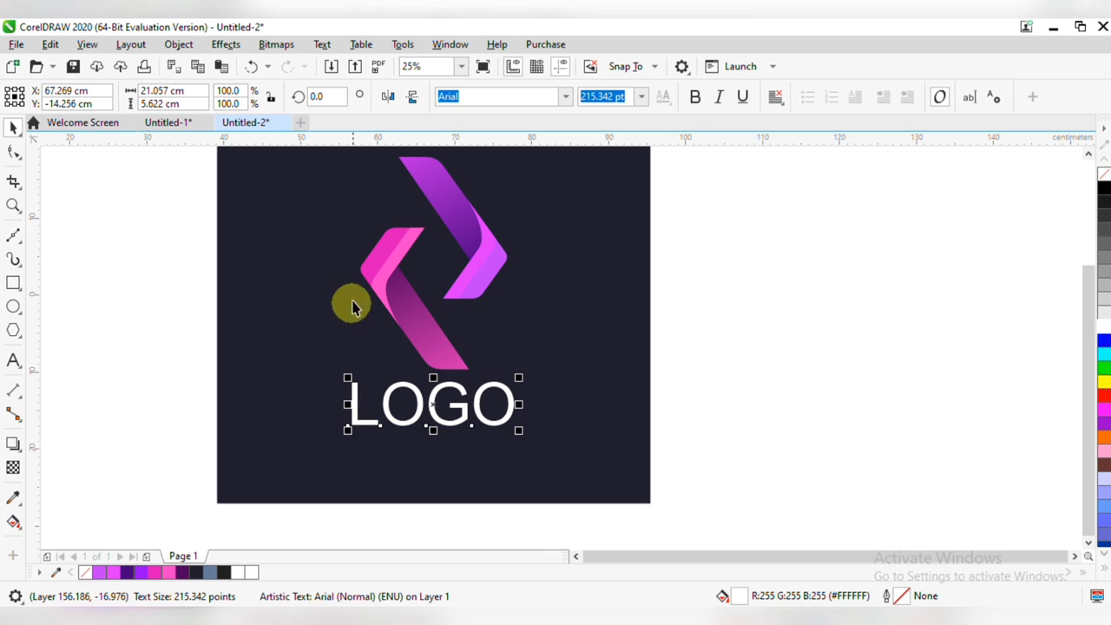
- Stretch the logo symbol upward to about 30.7 cm high, keeping its lower edge in place
{"action": "left_click", "coordinate": [385, 269]}
{"action": "left_click_drag", "start_coordinate": [416, 154], "coordinate": [452, 217]}
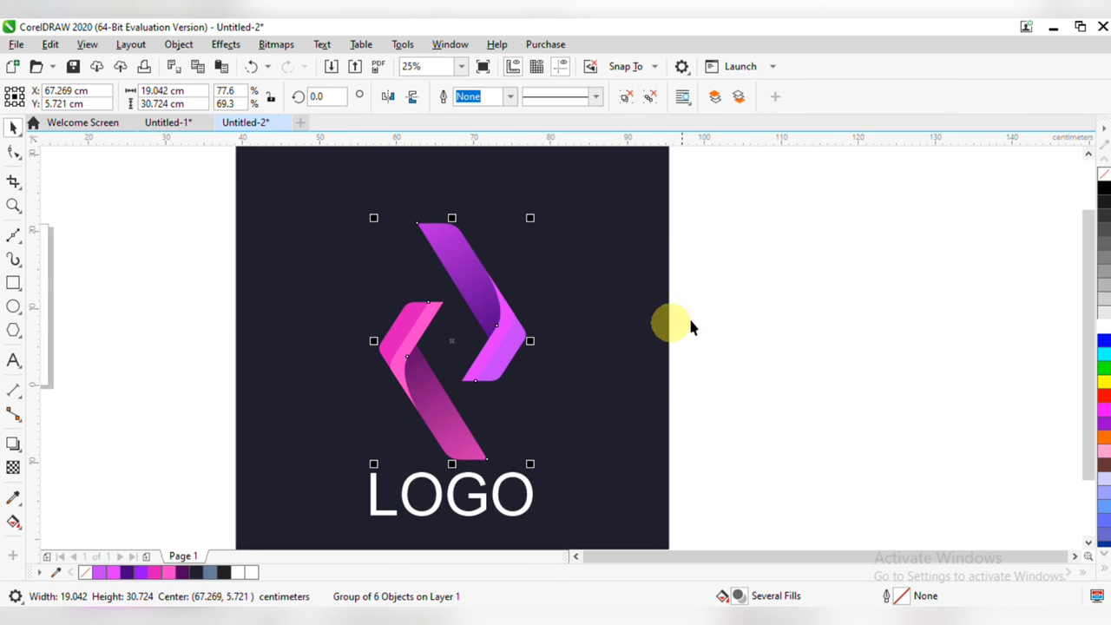
{"action": "left_click", "coordinate": [808, 325]}
{"action": "left_click", "coordinate": [476, 502]}
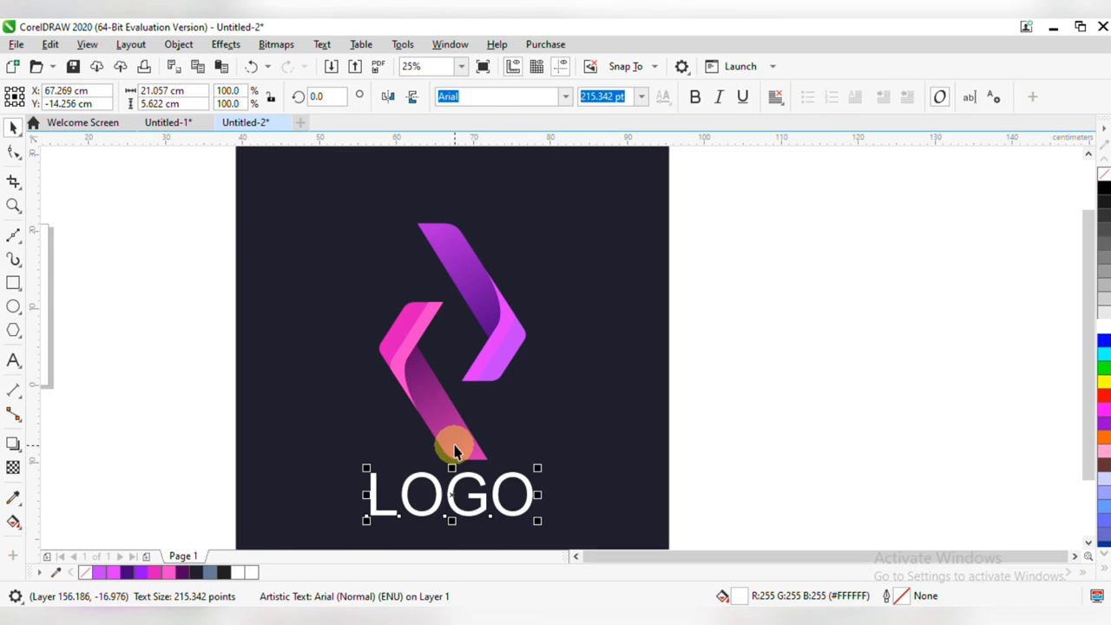
{"action": "left_click", "coordinate": [449, 444], "text": "shift"}
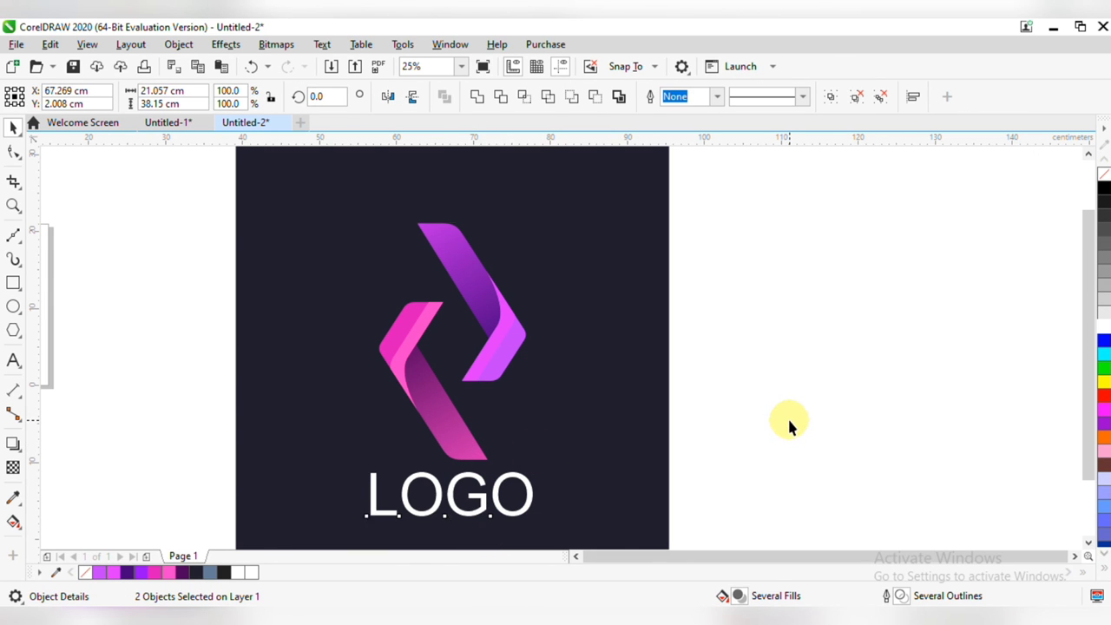
{"action": "left_click", "coordinate": [789, 422]}
- Apply a horizontal linear gradient to the LOGO text, running from light purple to pink
{"action": "left_click_drag", "start_coordinate": [755, 427], "coordinate": [771, 361]}
{"action": "left_click", "coordinate": [501, 436]}
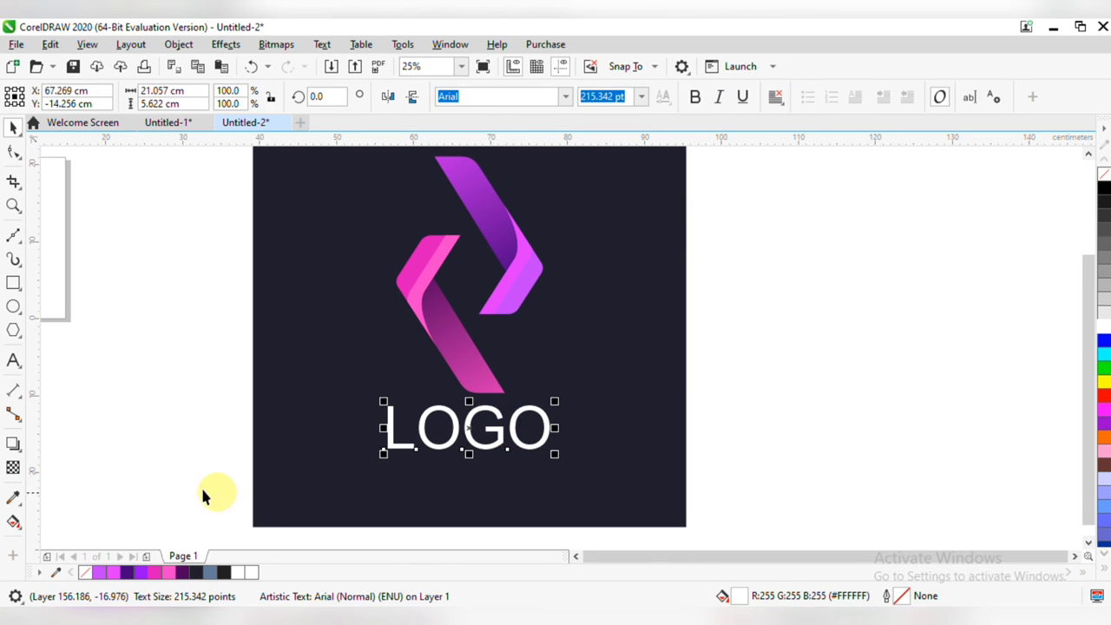
{"action": "left_click", "coordinate": [13, 521]}
{"action": "left_click_drag", "start_coordinate": [308, 435], "coordinate": [573, 435]}
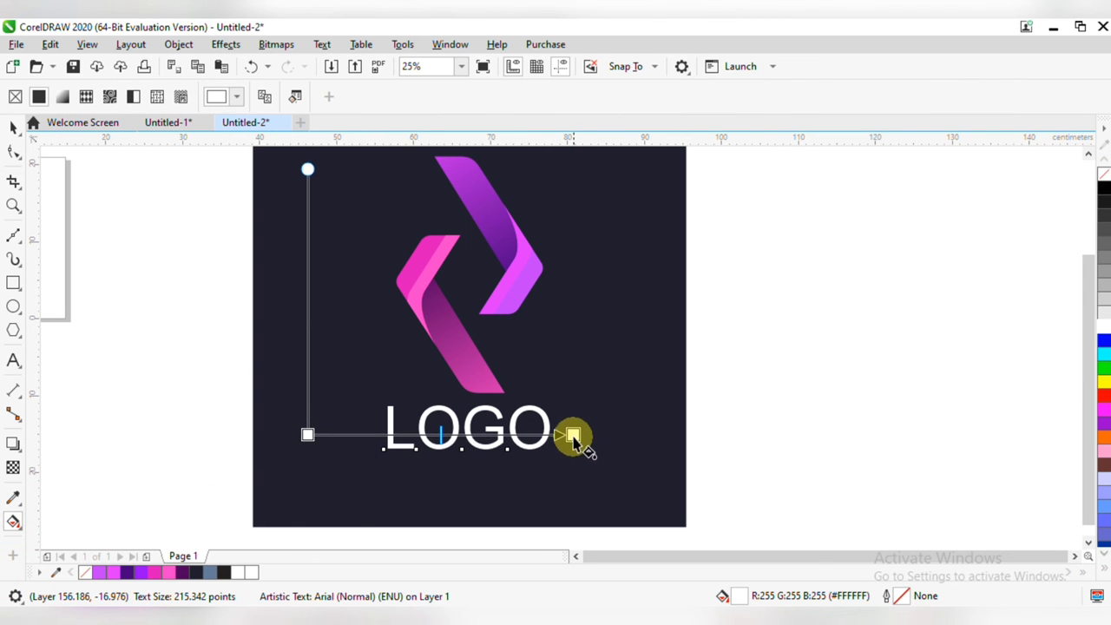
{"action": "left_click", "coordinate": [307, 434]}
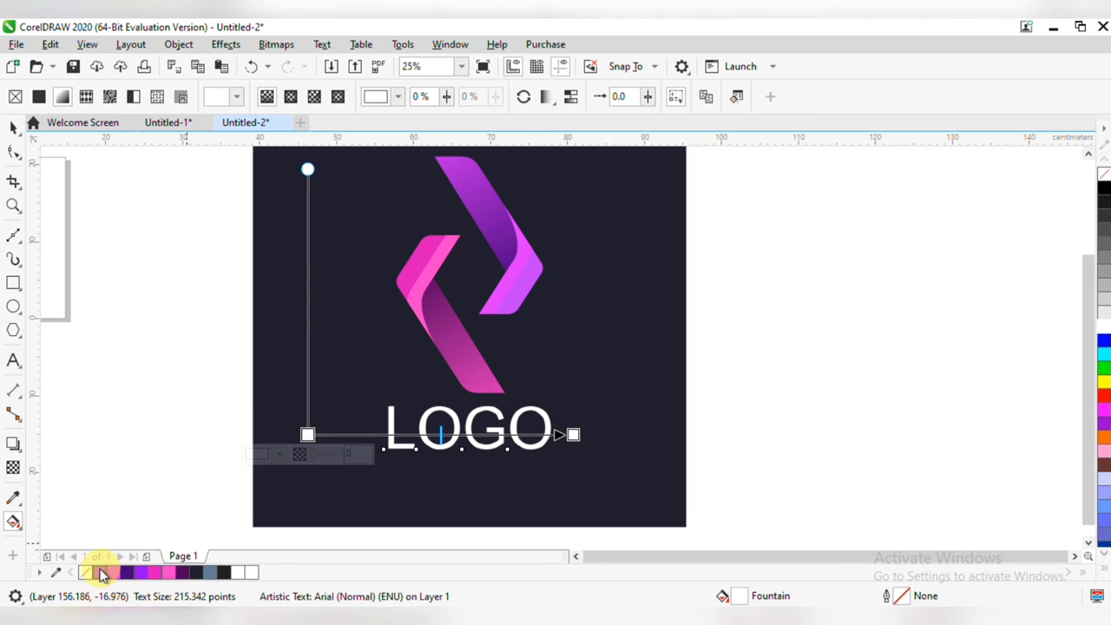
{"action": "left_click", "coordinate": [99, 573]}
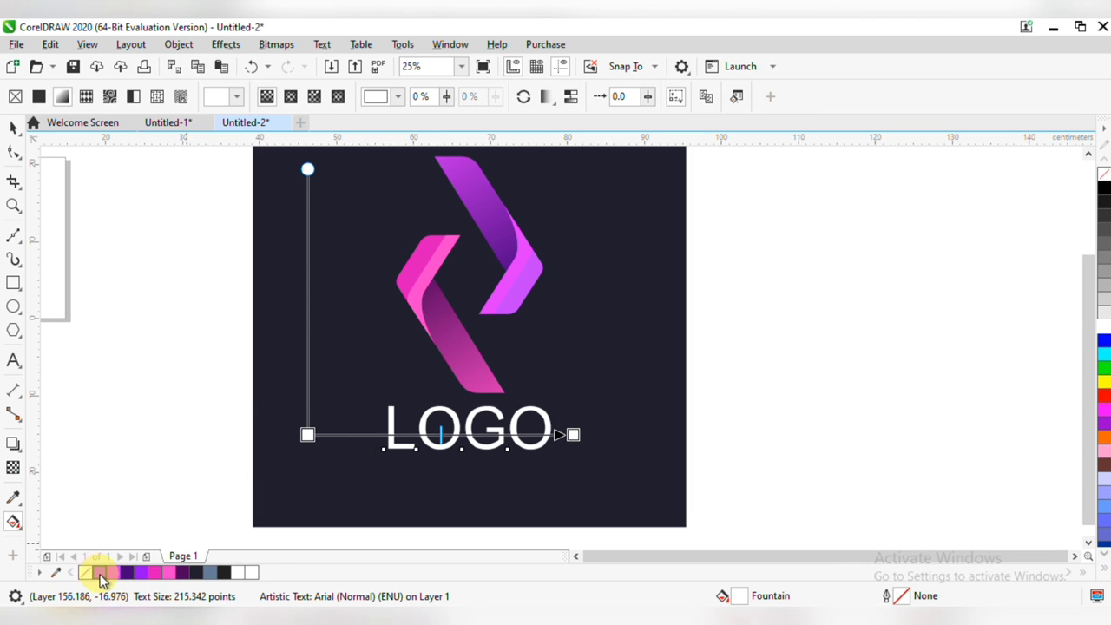
{"action": "left_click", "coordinate": [573, 434]}
{"action": "left_click", "coordinate": [169, 572]}
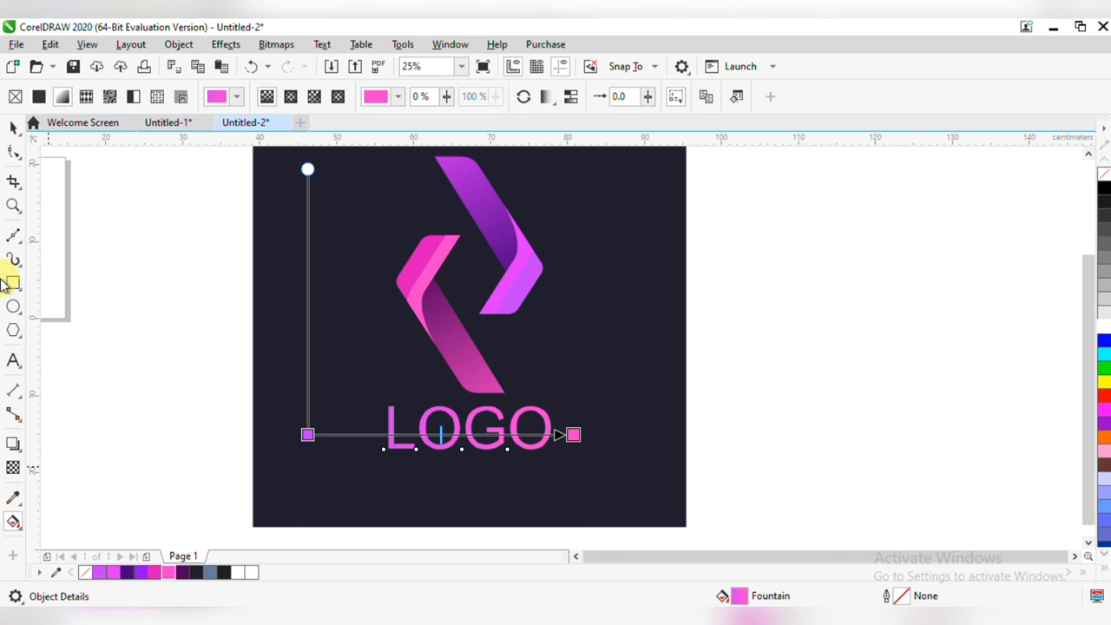
- Make the LOGO text bold and centre it horizontally under the symbol
{"action": "left_click", "coordinate": [14, 127]}
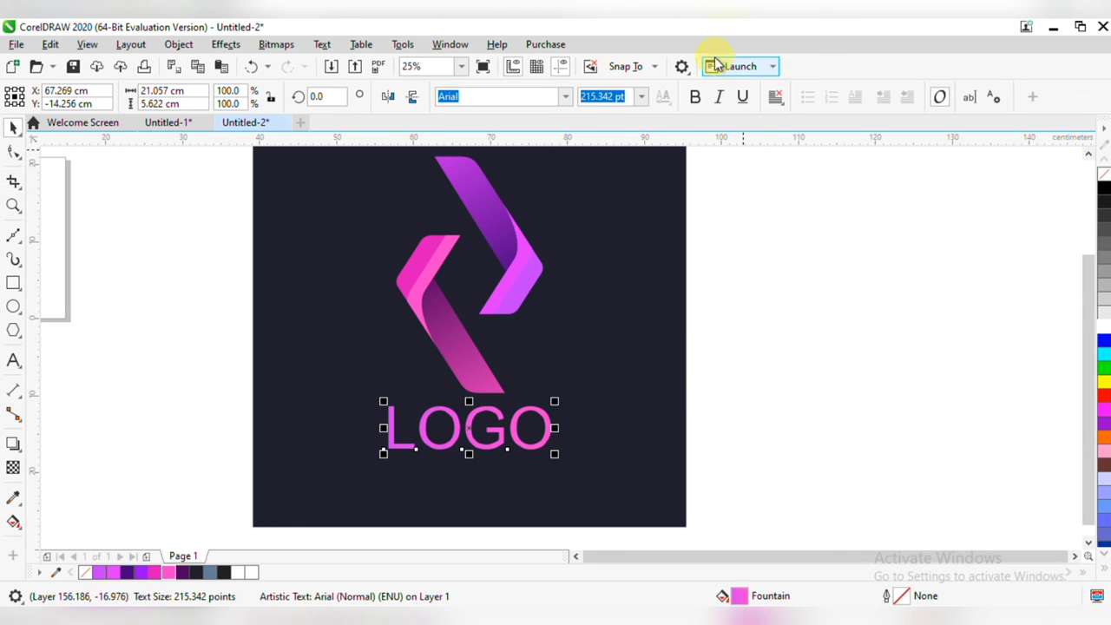
{"action": "left_click", "coordinate": [700, 100]}
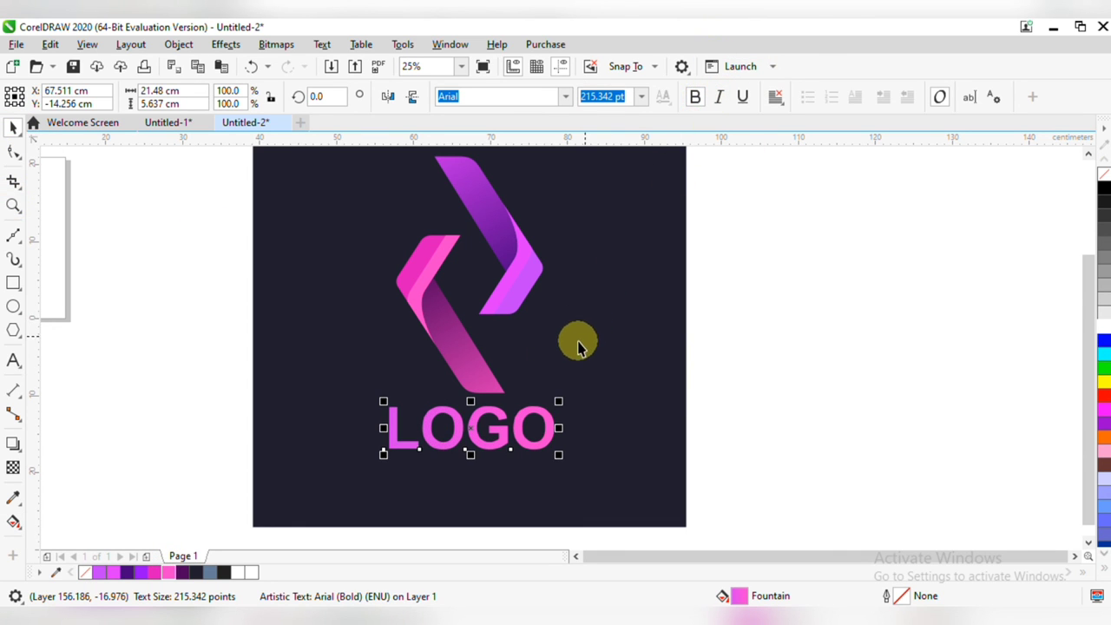
{"action": "left_click", "coordinate": [476, 377], "text": "shift"}
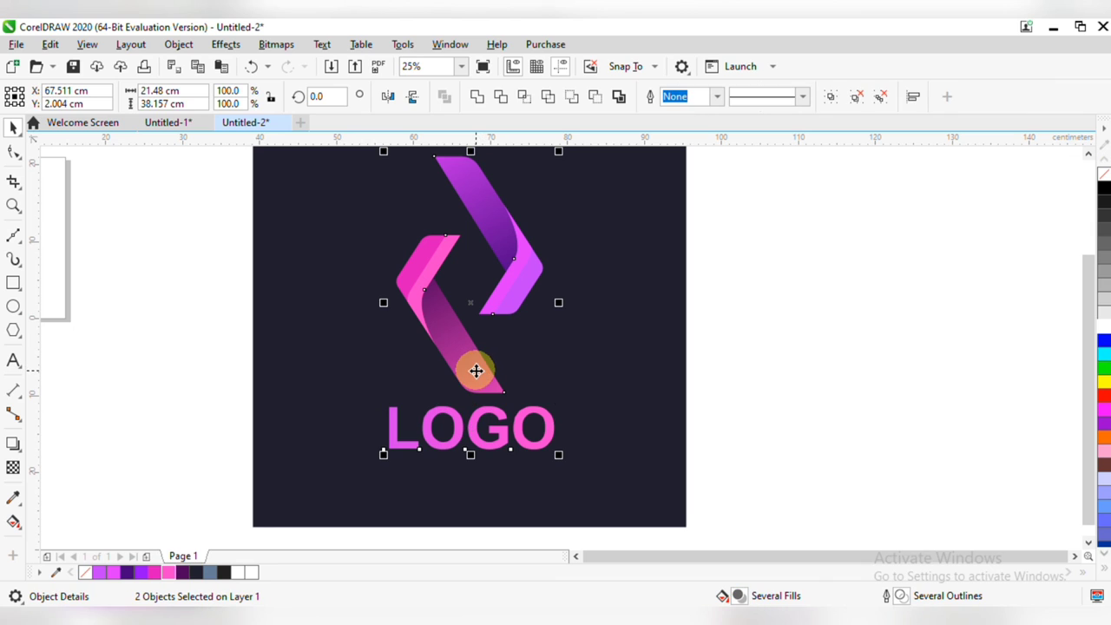
{"action": "left_click", "coordinate": [759, 346]}
- Select the dark rectangle, the symbol and the LOGO text together and view the whole design
{"action": "left_click_drag", "start_coordinate": [488, 280], "coordinate": [510, 330]}
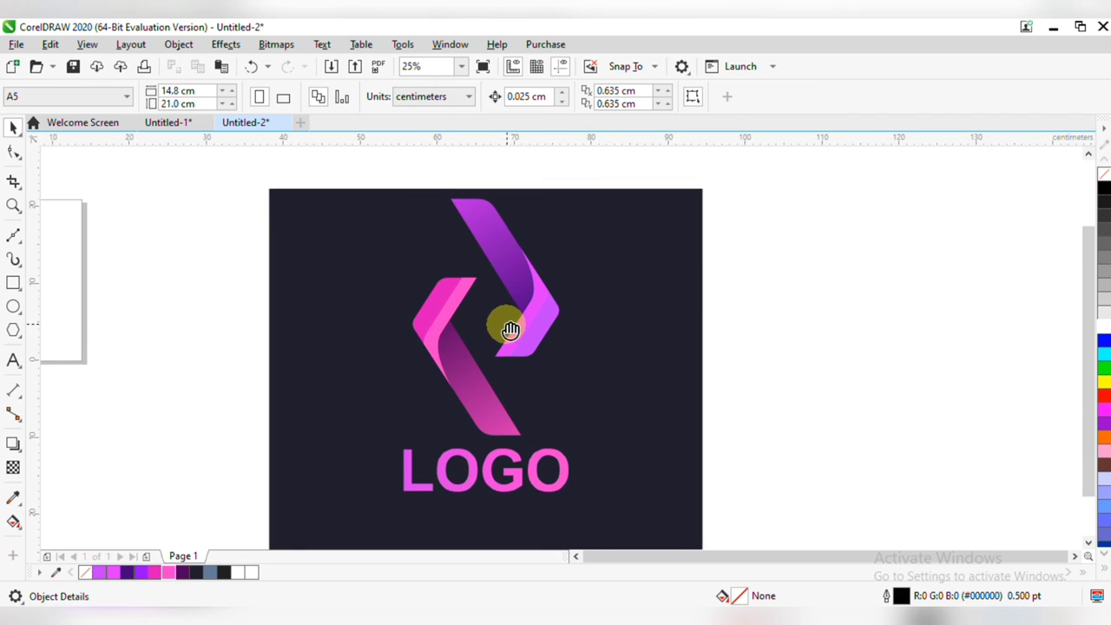
{"action": "scroll", "coordinate": [509, 244], "scroll_direction": "down", "scroll_amount": 1}
{"action": "left_click_drag", "start_coordinate": [343, 154], "coordinate": [727, 445]}
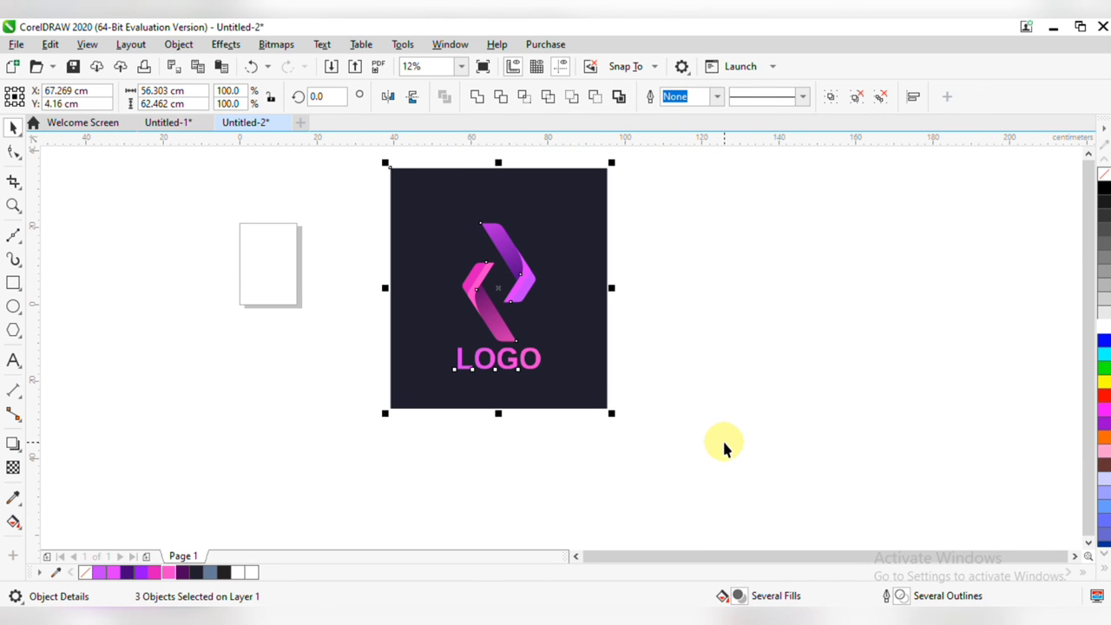
{"action": "scroll", "coordinate": [722, 444], "scroll_direction": "up", "scroll_amount": 1}
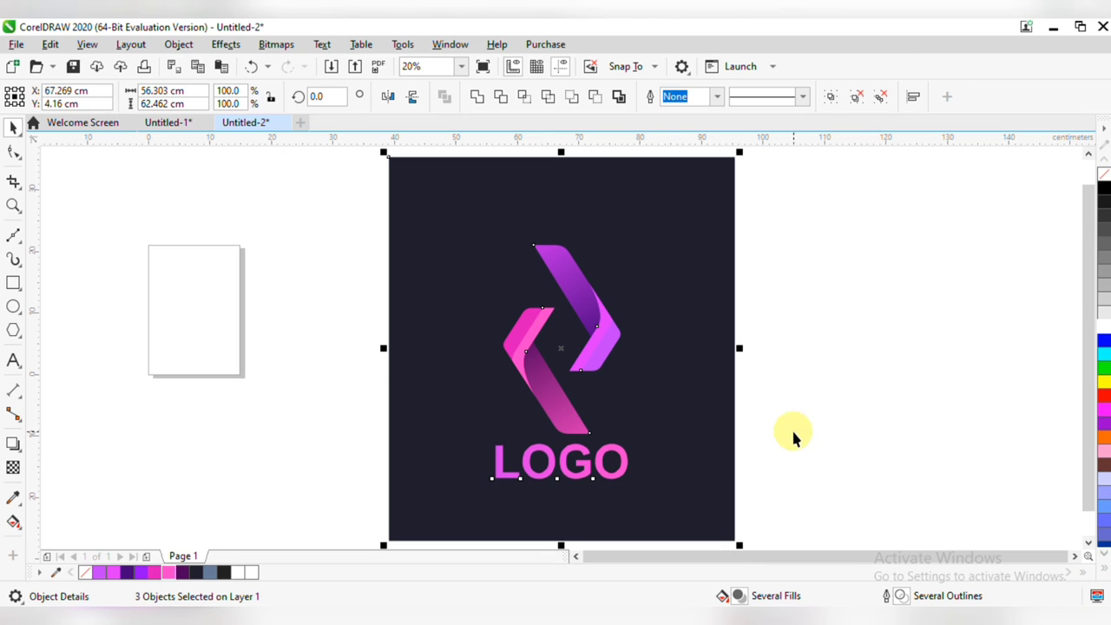